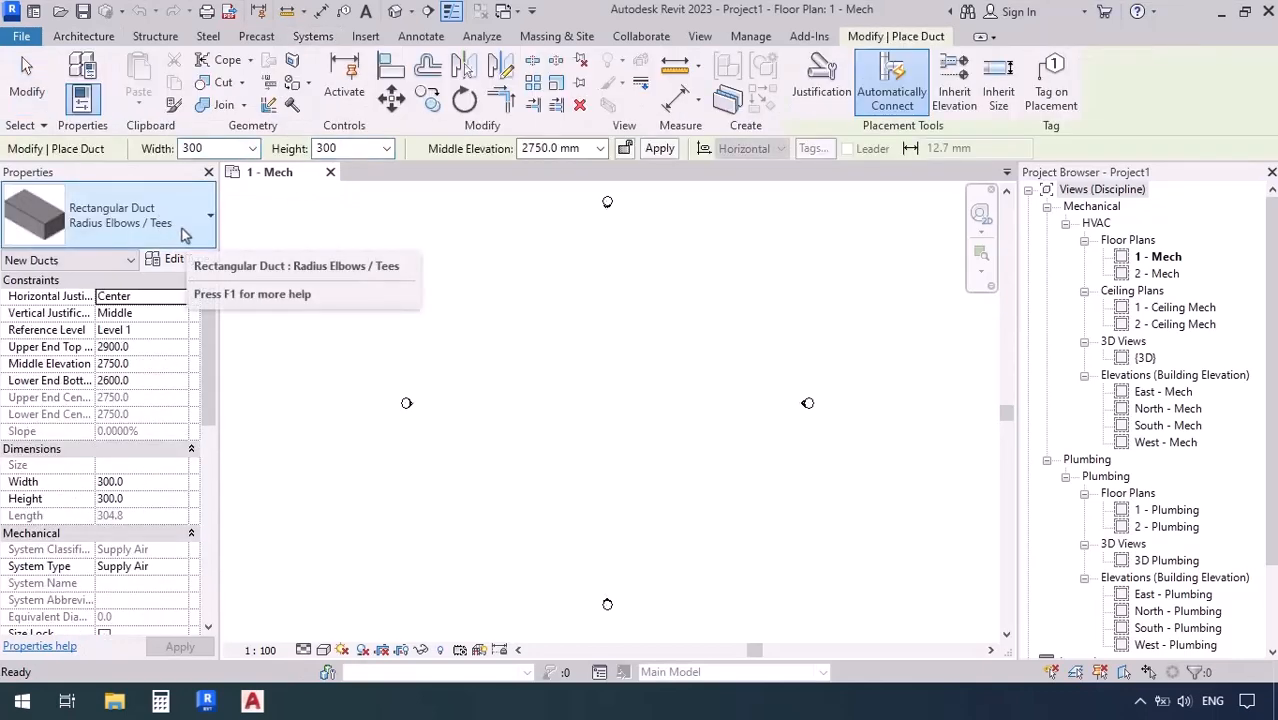
Step: Set the duct type to Rectangular Duct, Radius Elbows / Taps
click(184, 234)
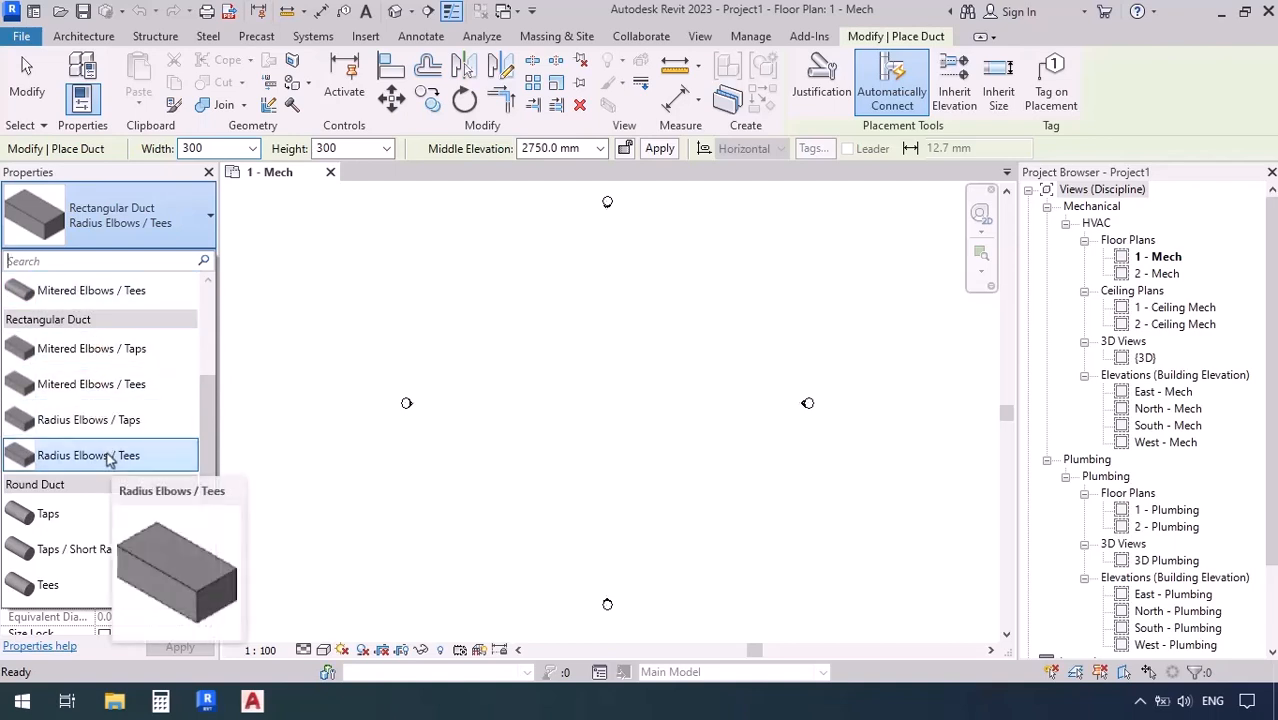
click(80, 228)
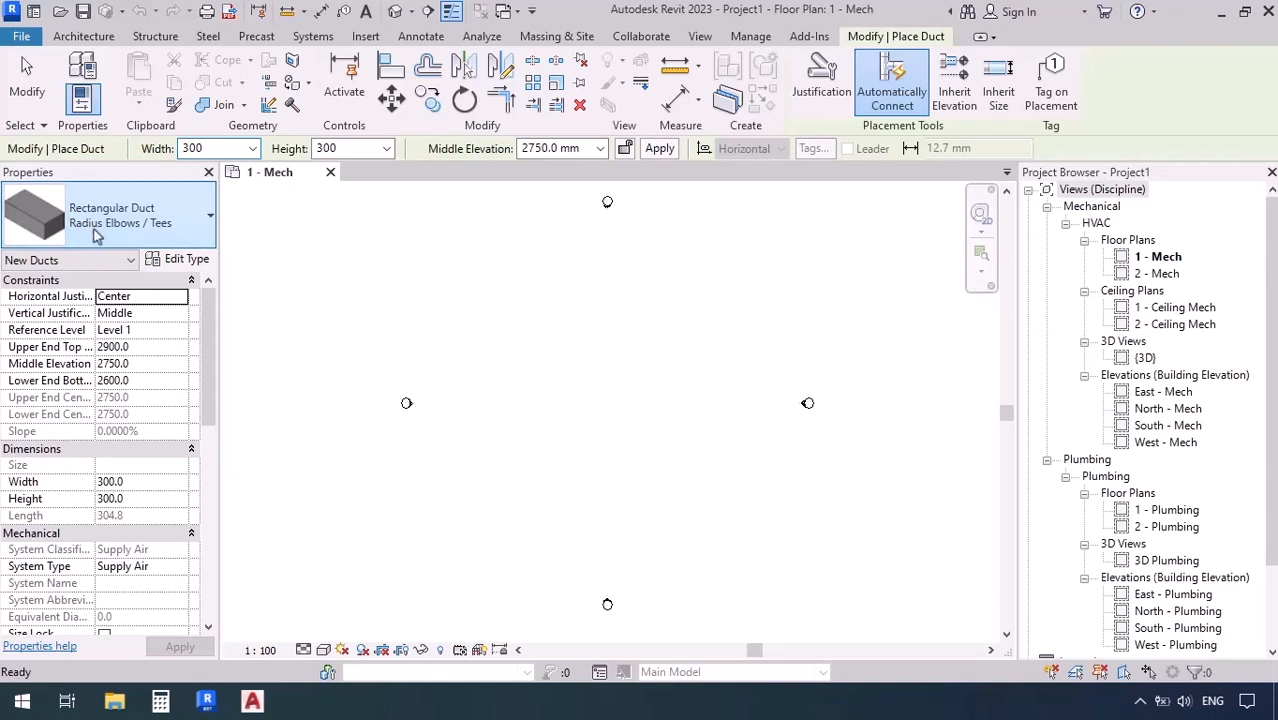
click(86, 229)
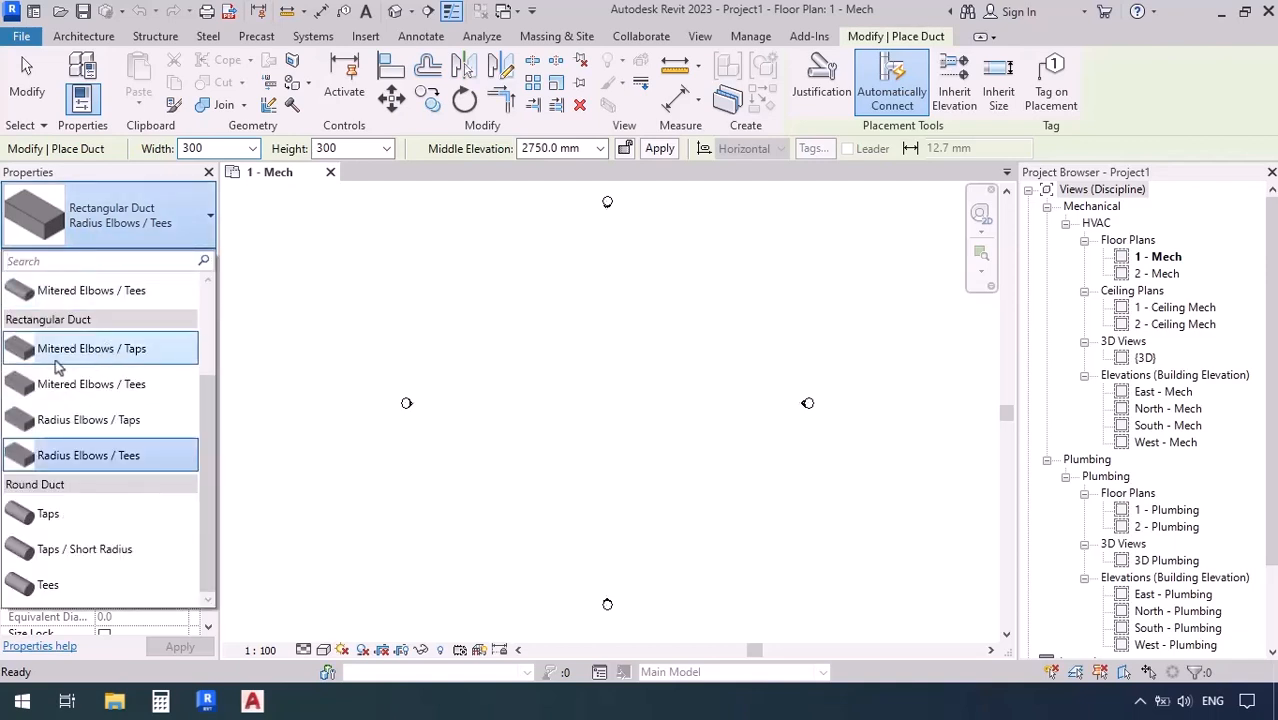
click(53, 424)
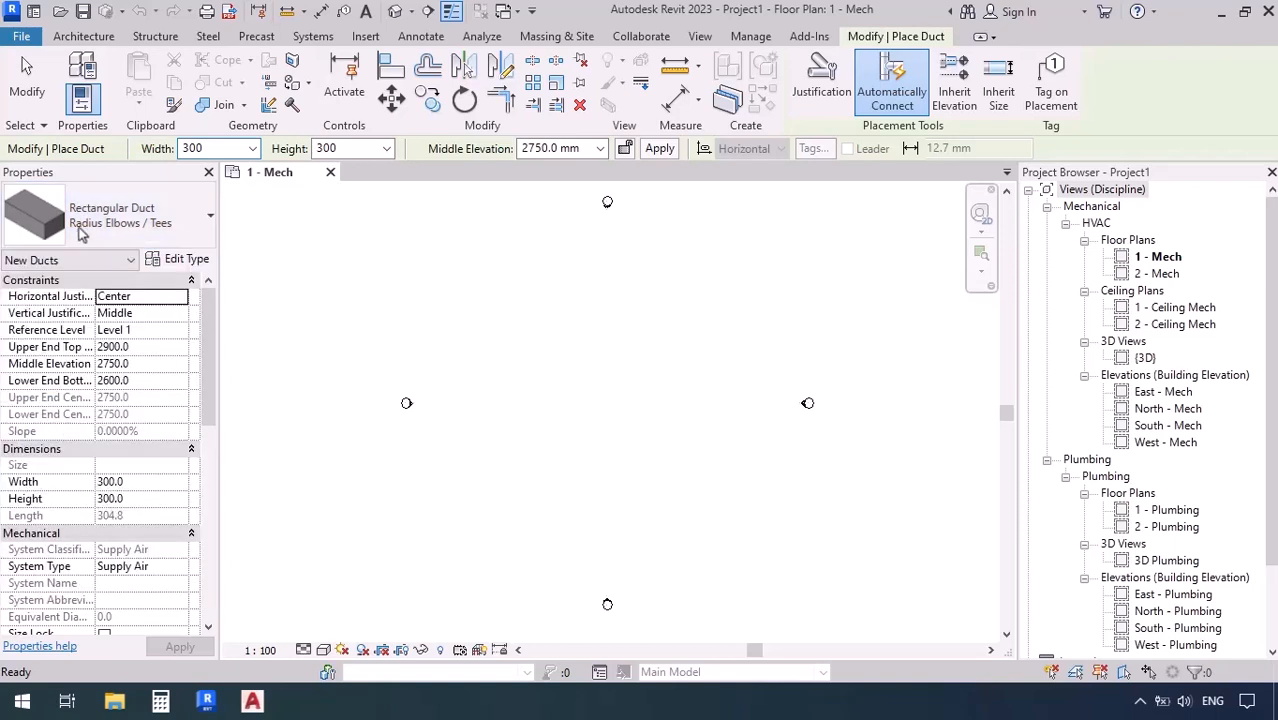
Step: Open the Radius Elbows / Taps type's routing preferences and examine the fittings available for the elbow
click(185, 262)
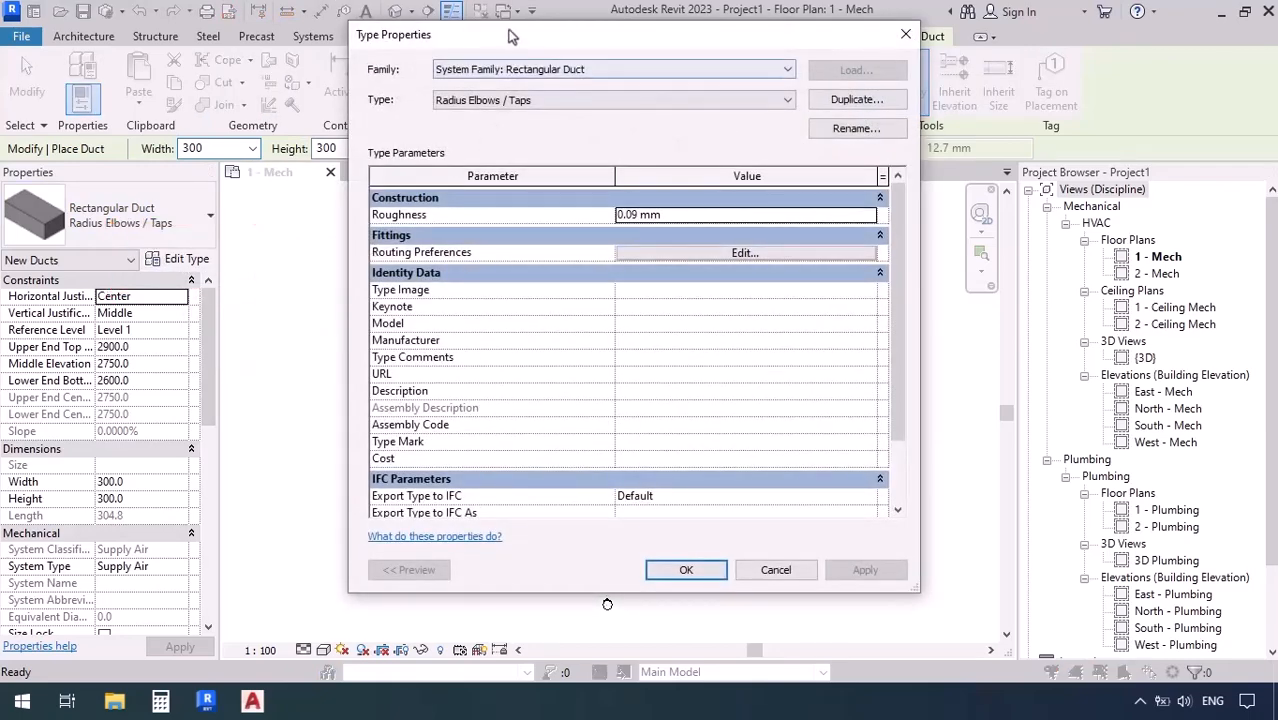
drag(504, 28, 391, 63)
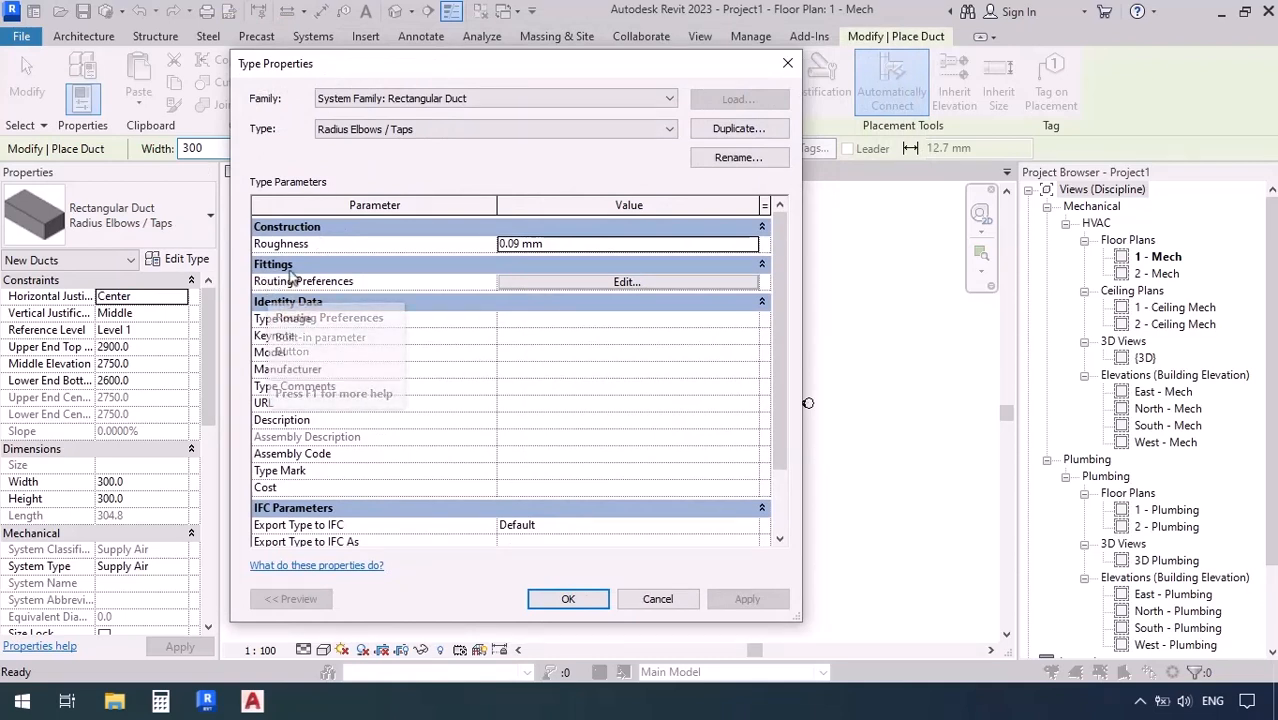
click(616, 284)
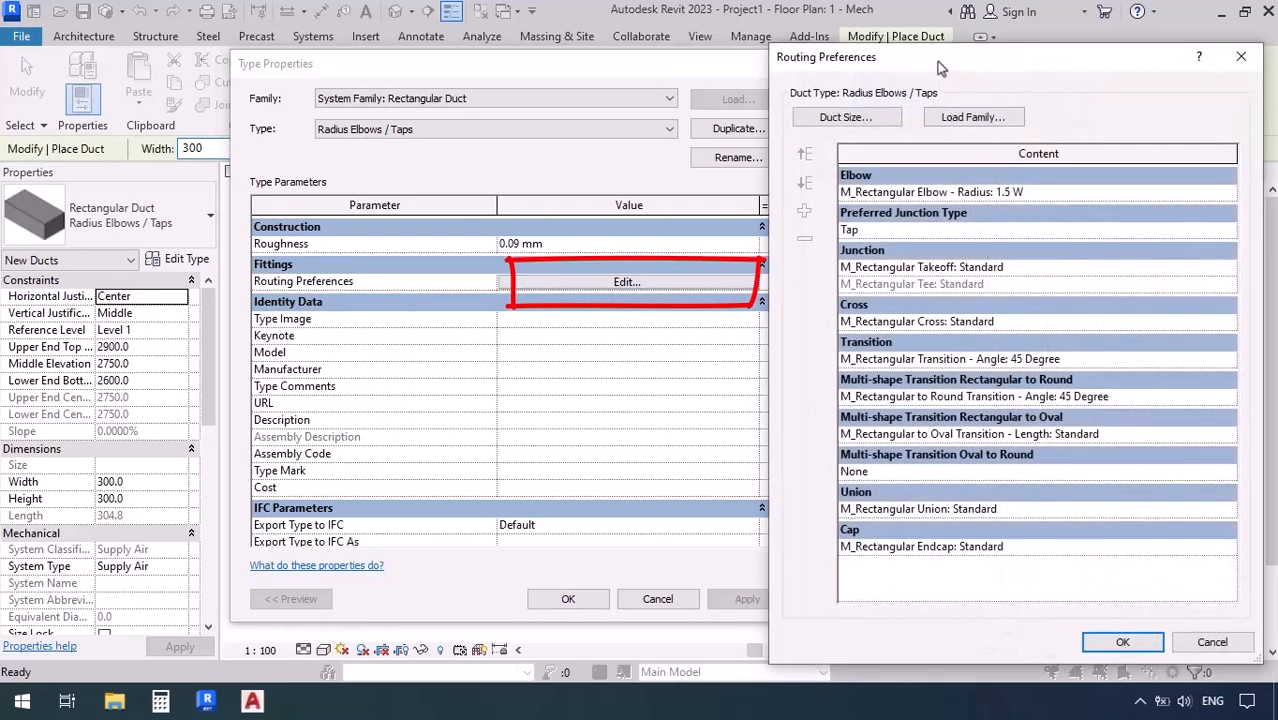
drag(937, 61, 946, 51)
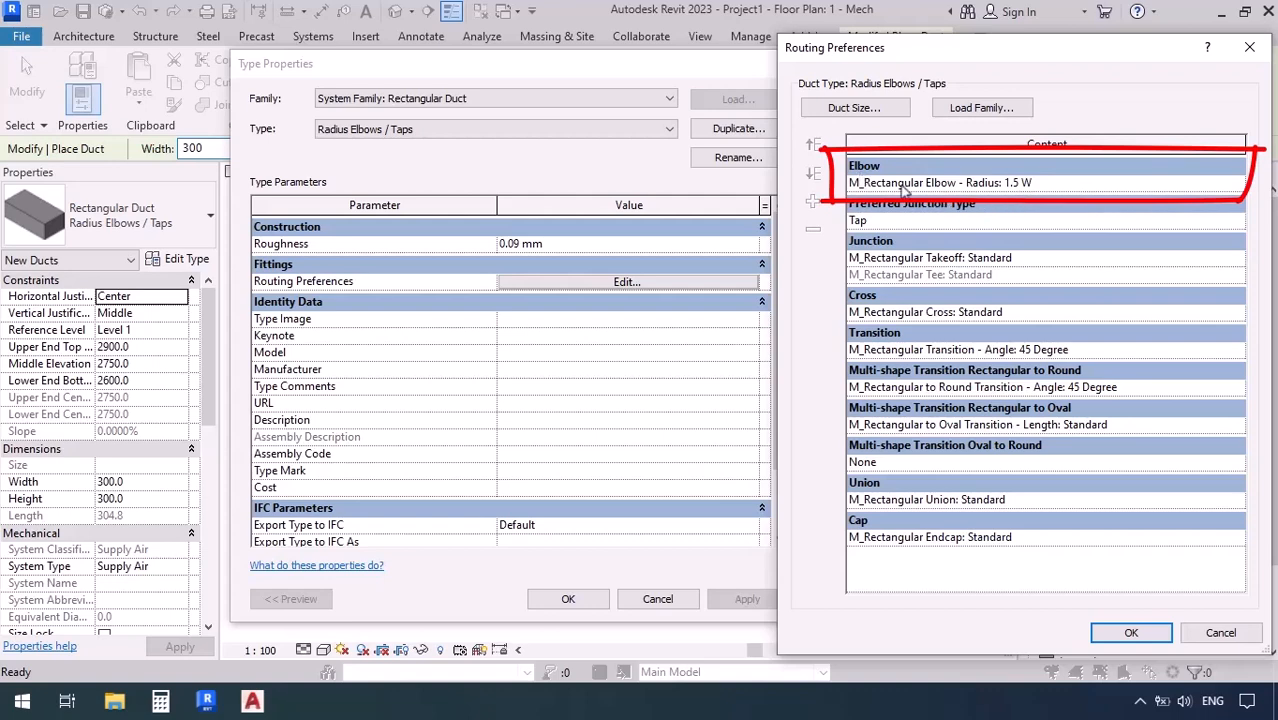
click(1196, 186)
click(1194, 186)
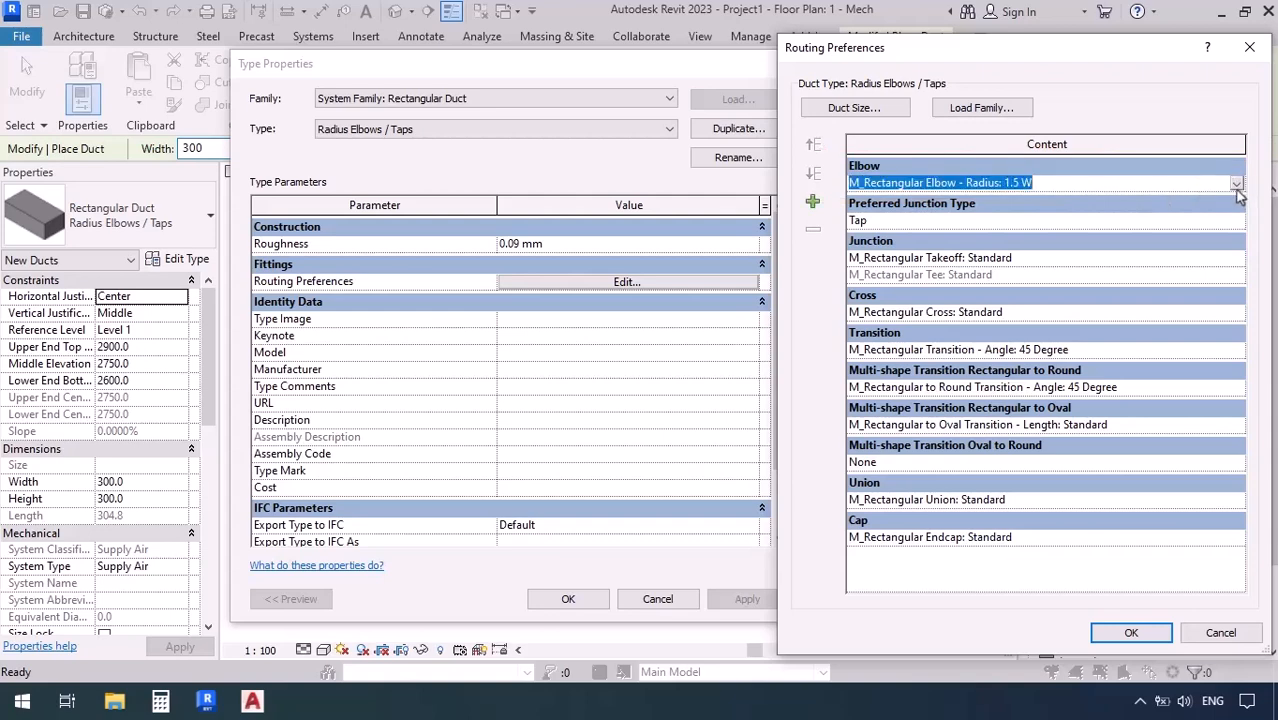
click(1237, 186)
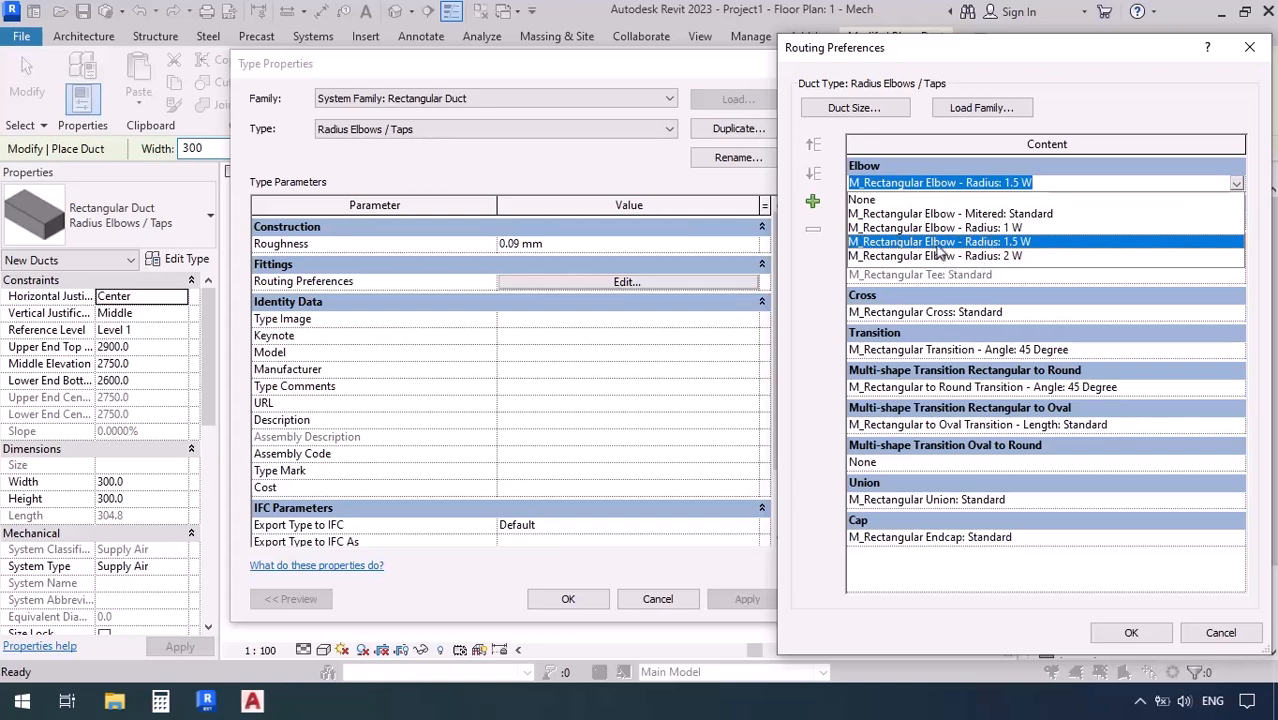
click(1238, 186)
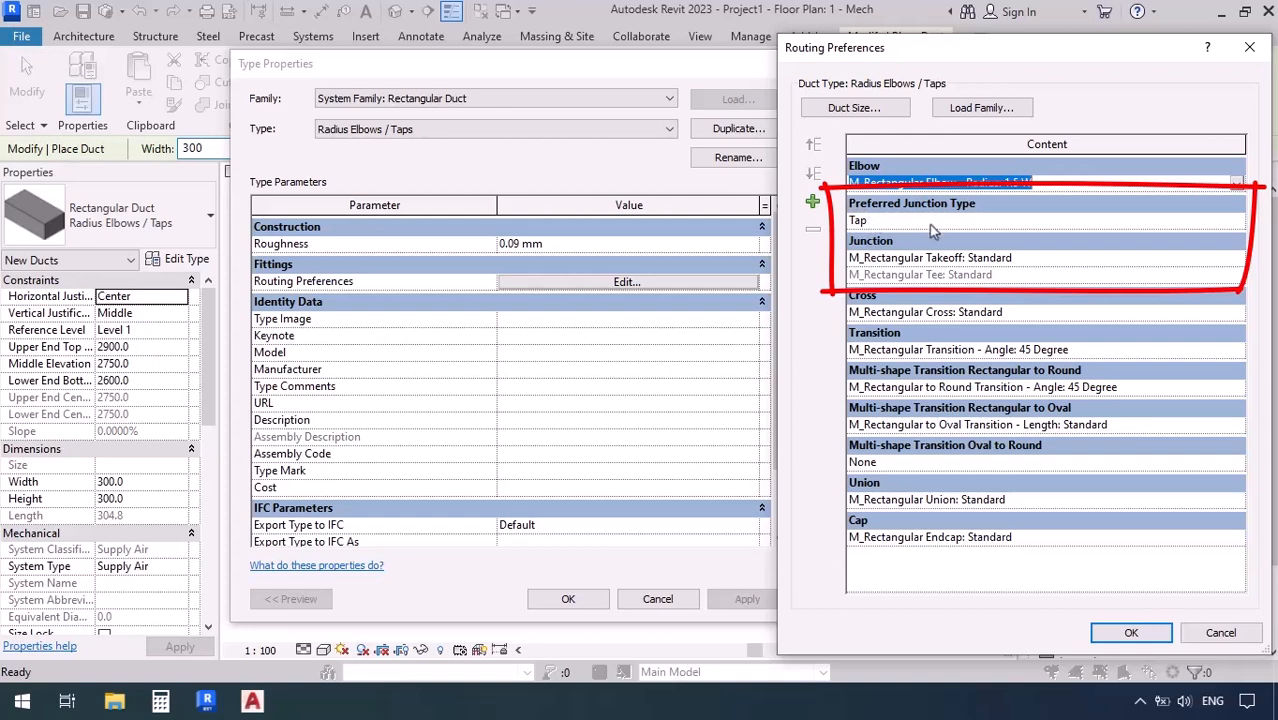
Step: Try Tee as the preferred junction type, return it to Tap, and accept the routing preferences and type properties
click(1238, 224)
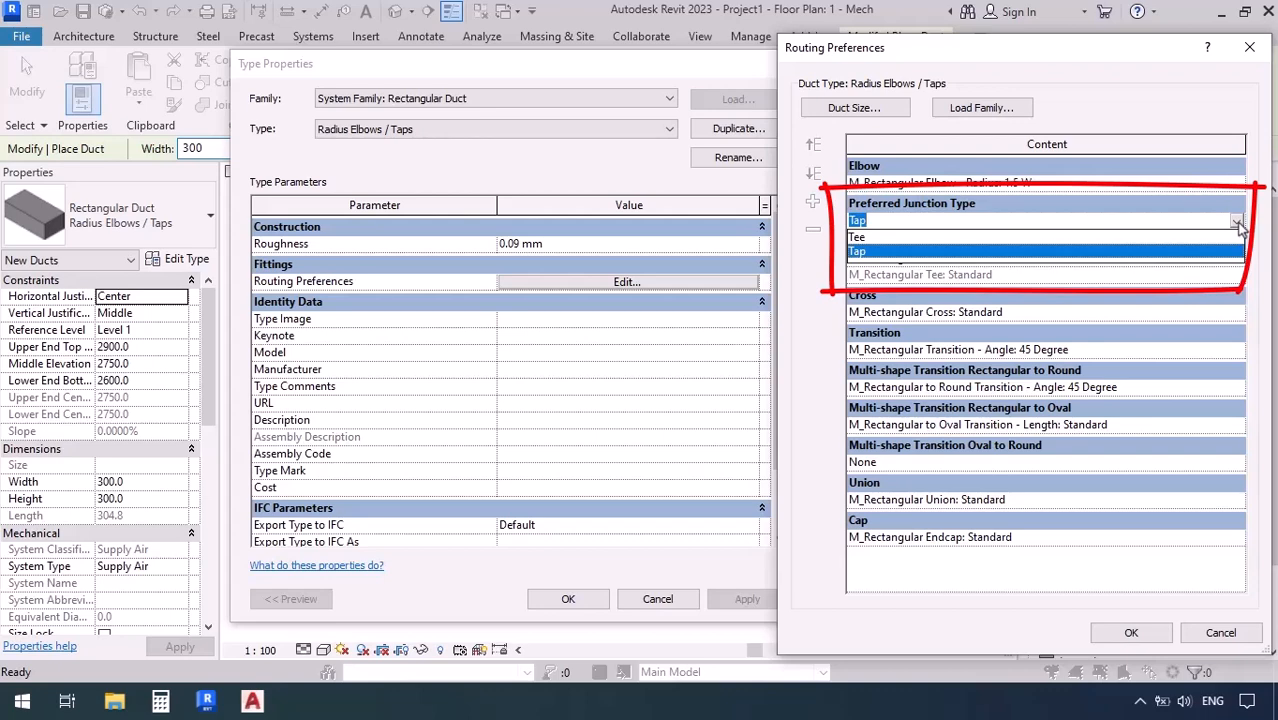
click(1238, 224)
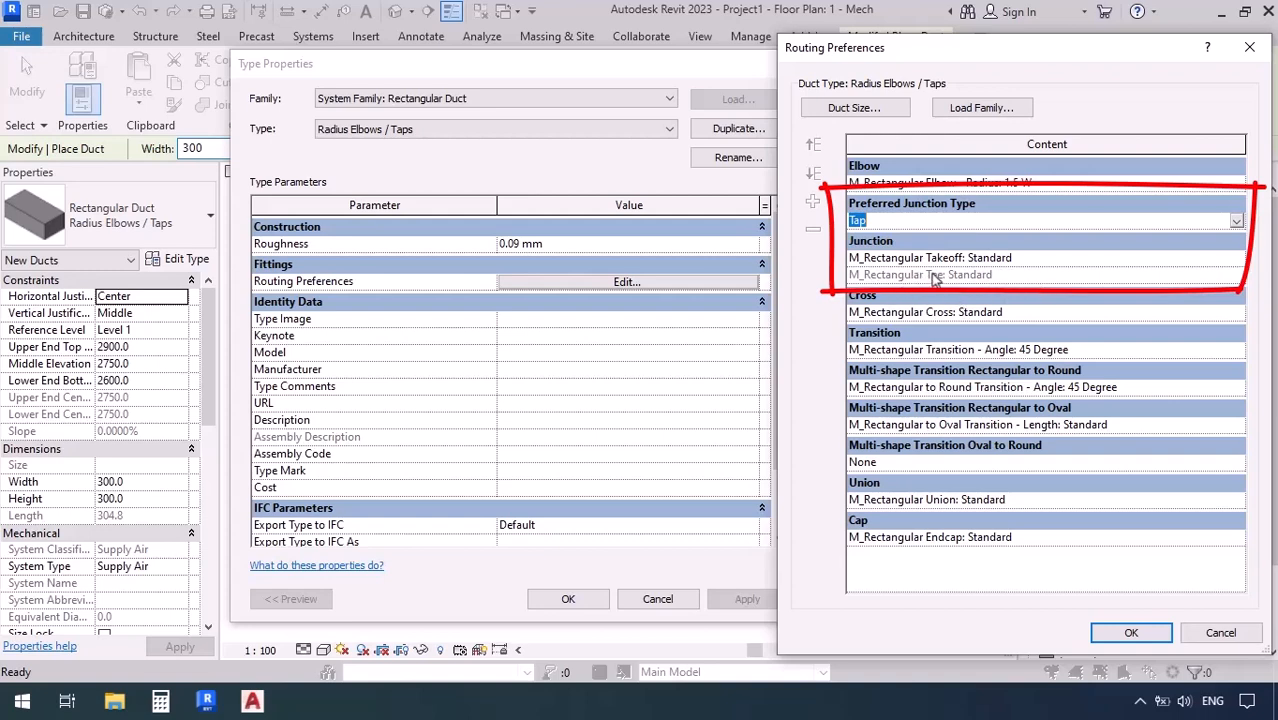
click(1236, 221)
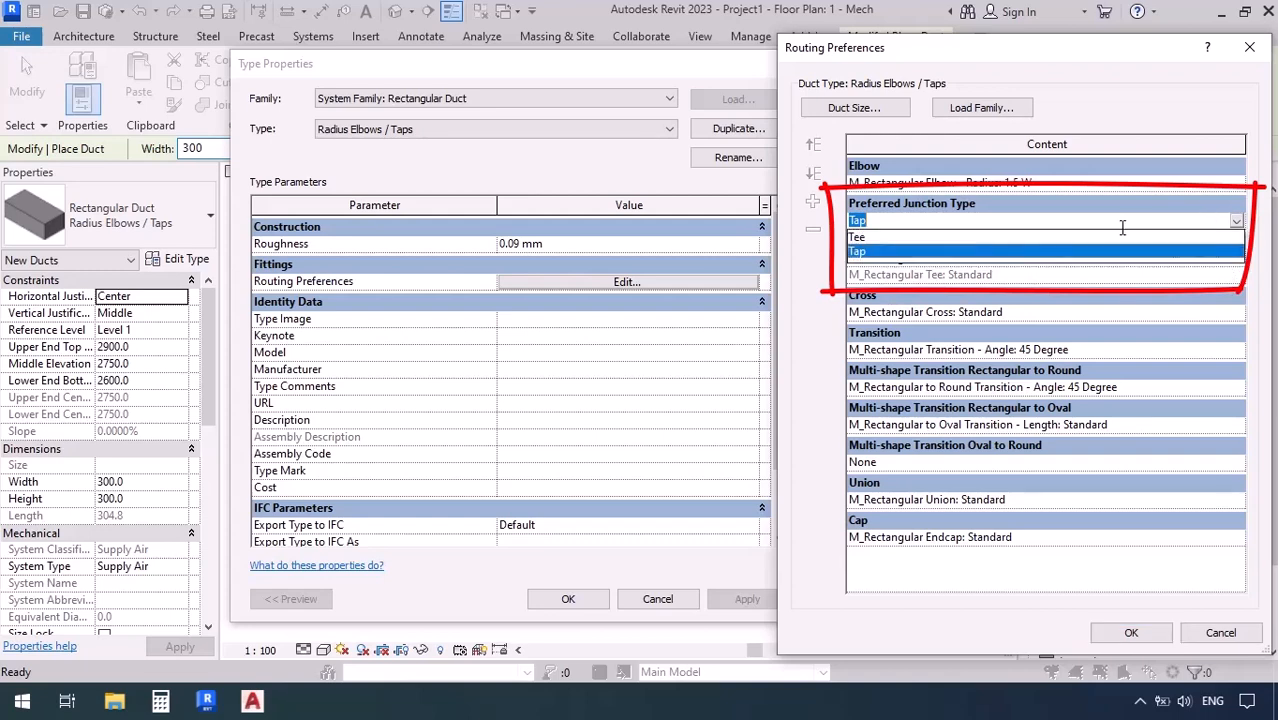
click(880, 237)
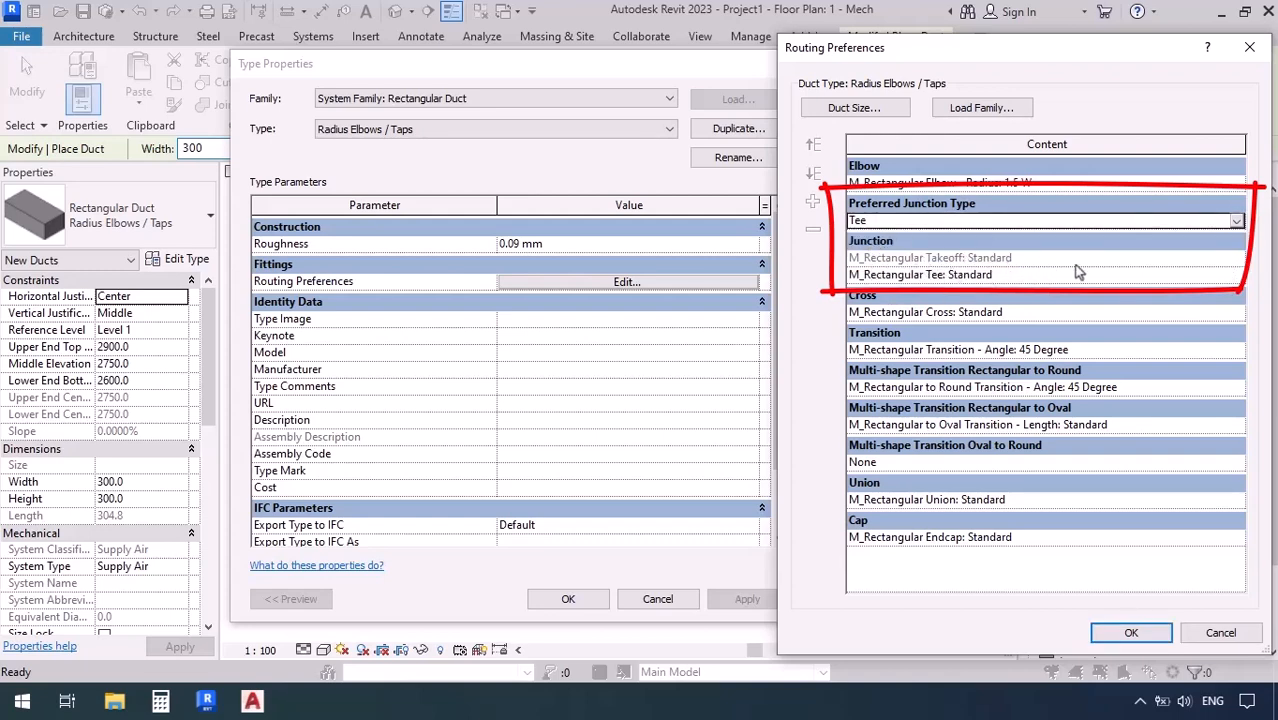
click(1236, 221)
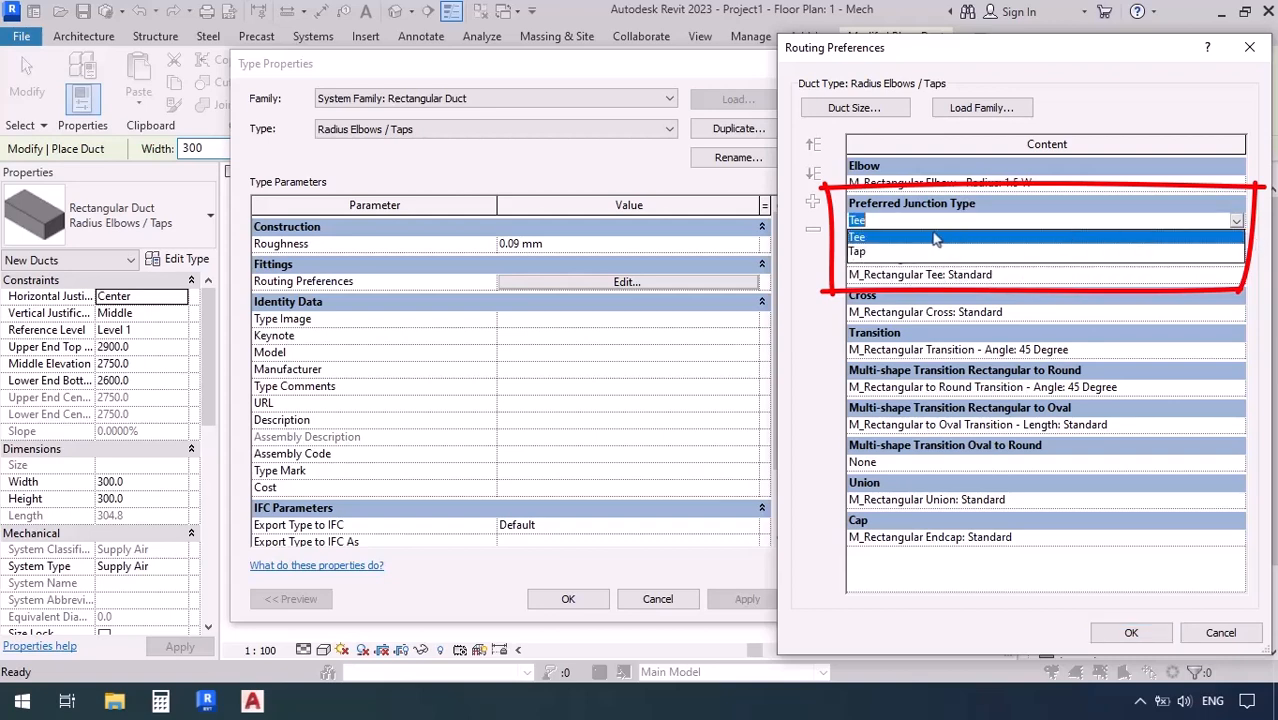
click(868, 252)
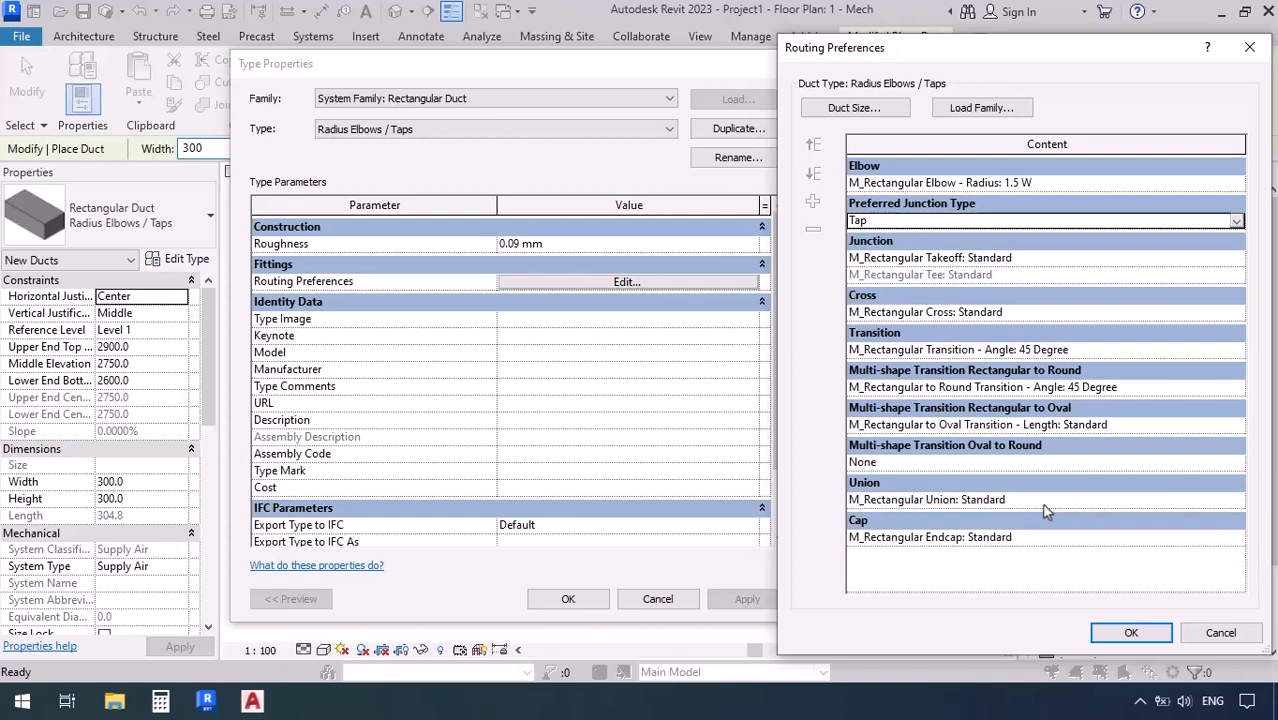
click(1129, 633)
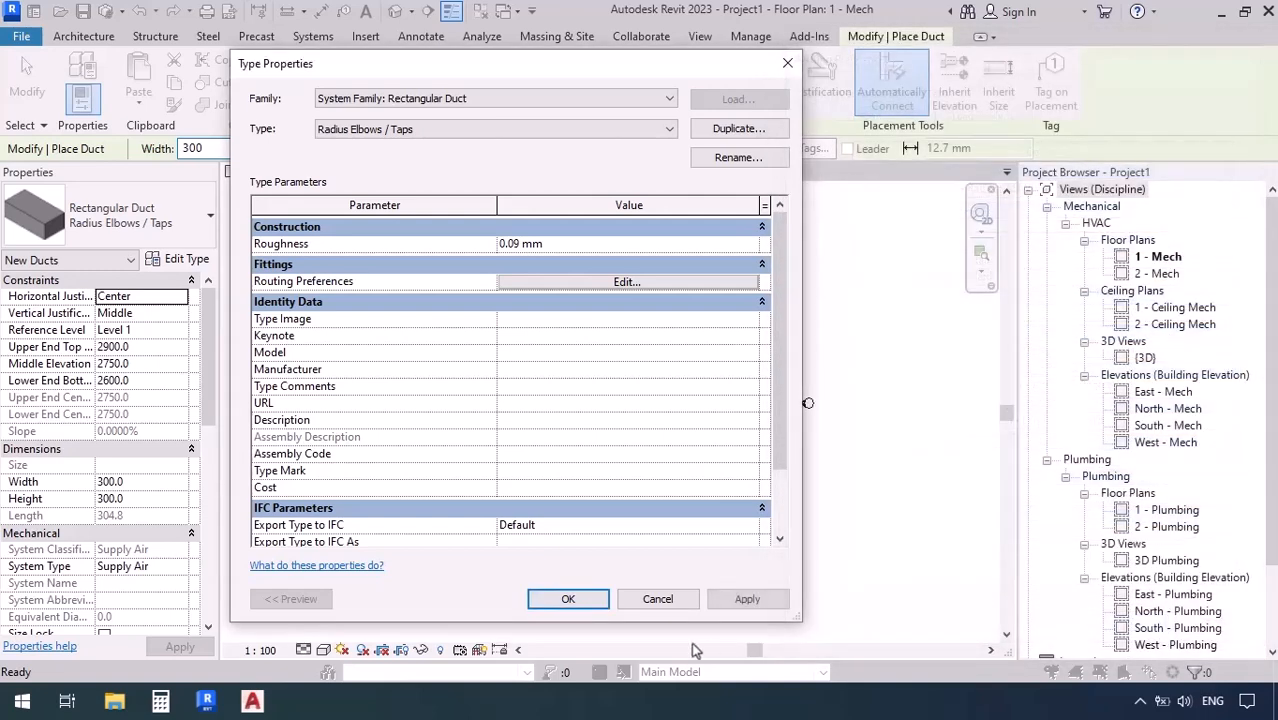
click(568, 599)
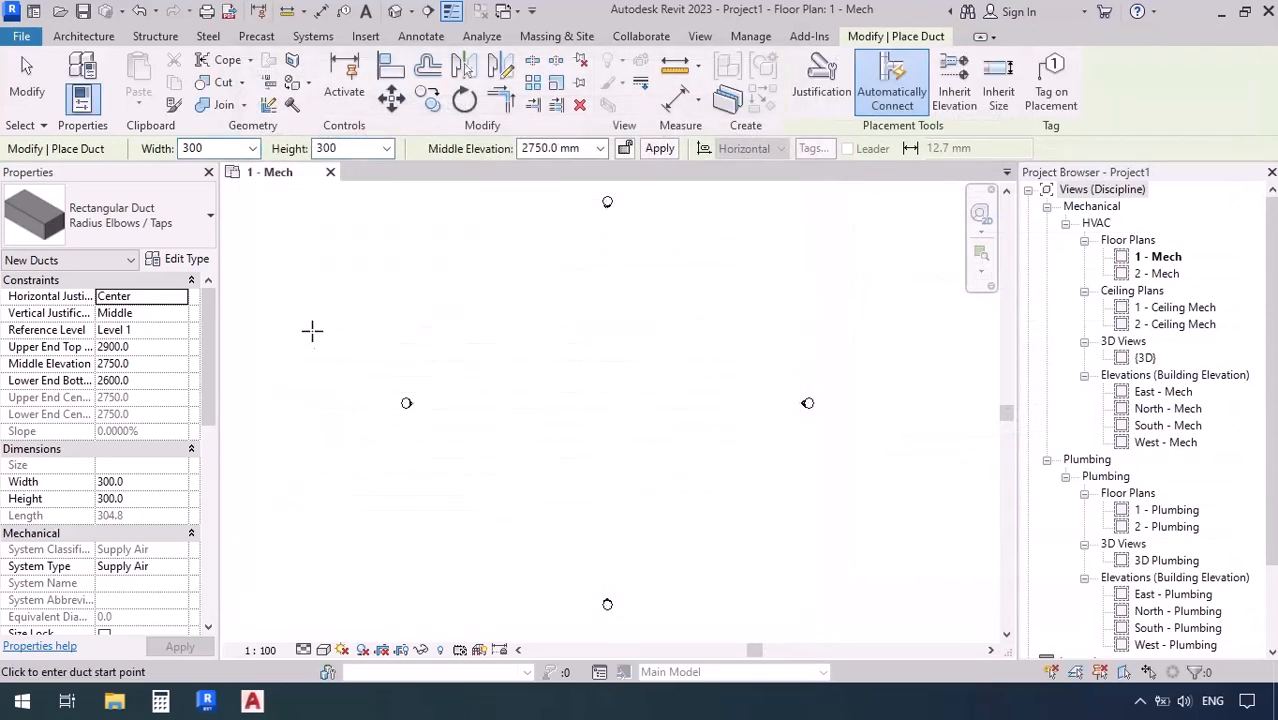
Step: Set the duct width and height to 800 mm and draw the first horizontal duct segment in the floor plan
click(228, 148)
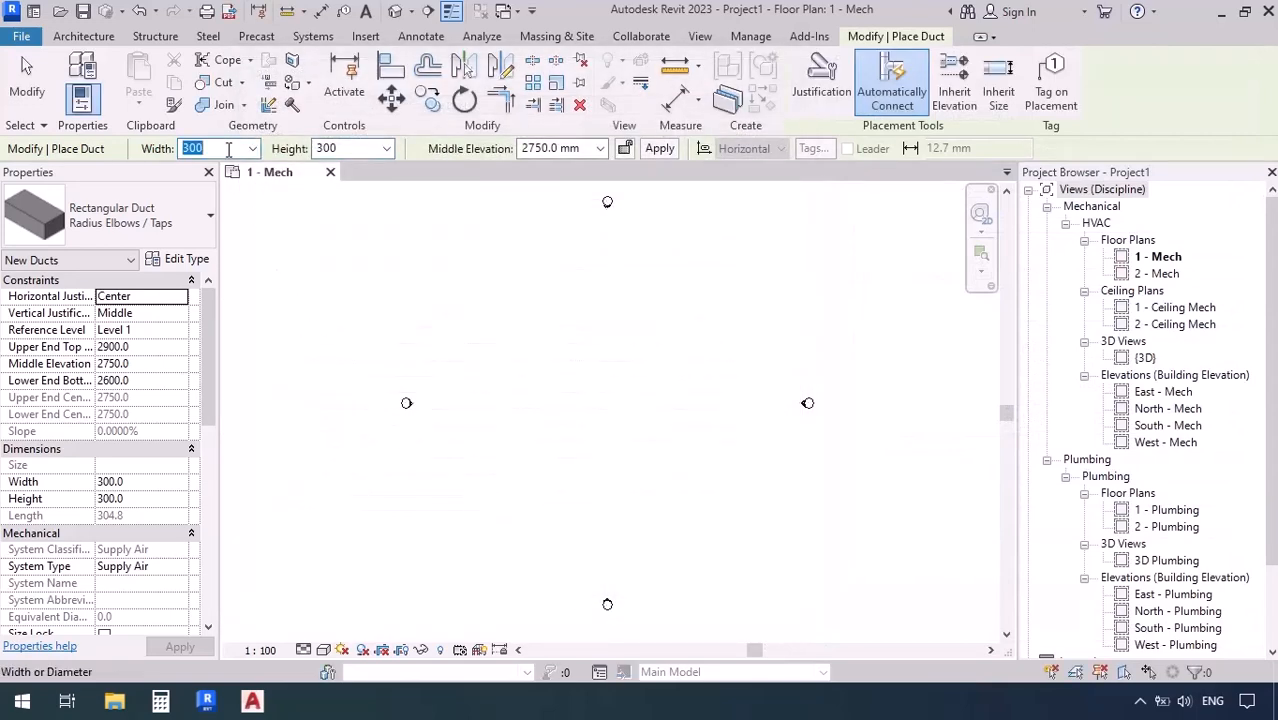
text(800)
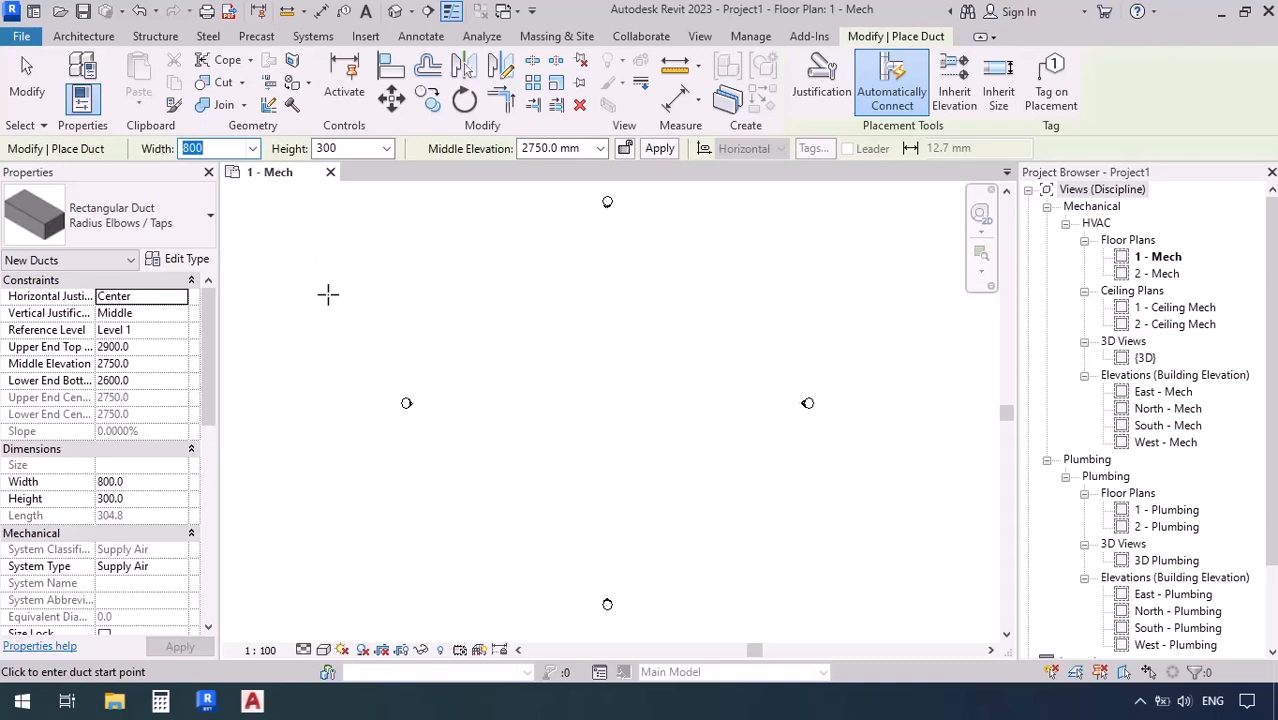
click(359, 148)
text(800)
key(Return)
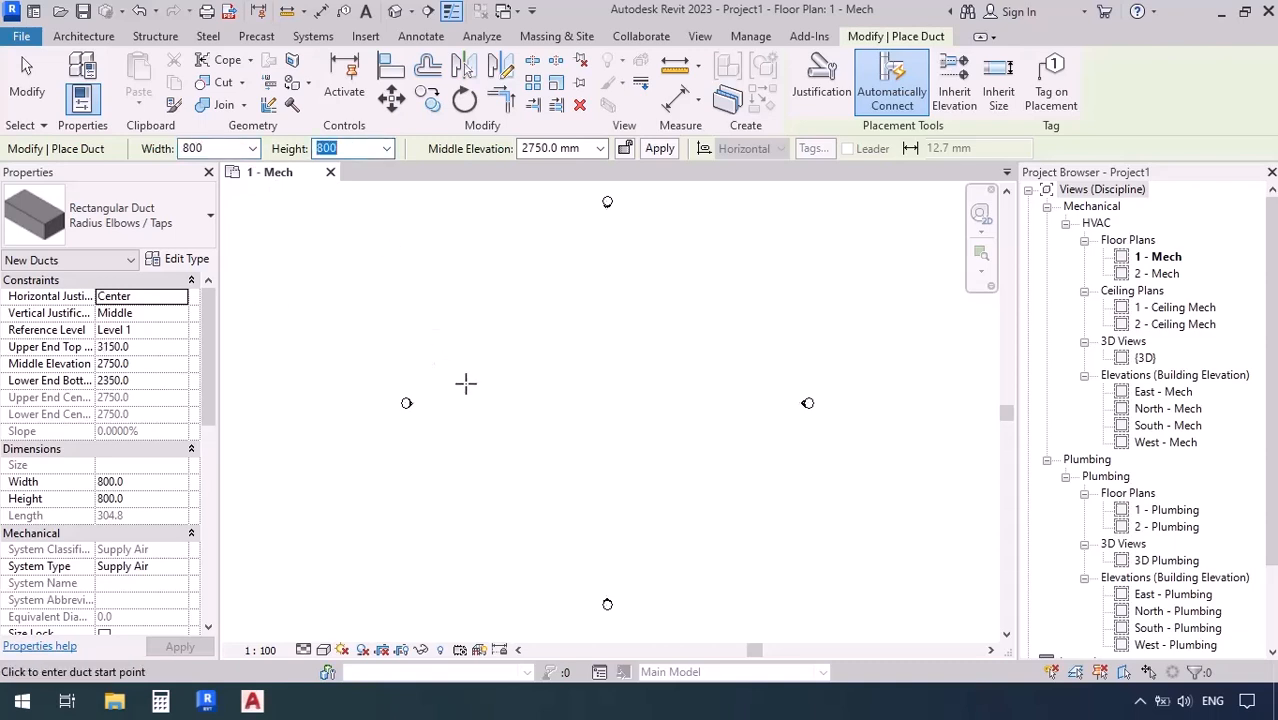
click(467, 383)
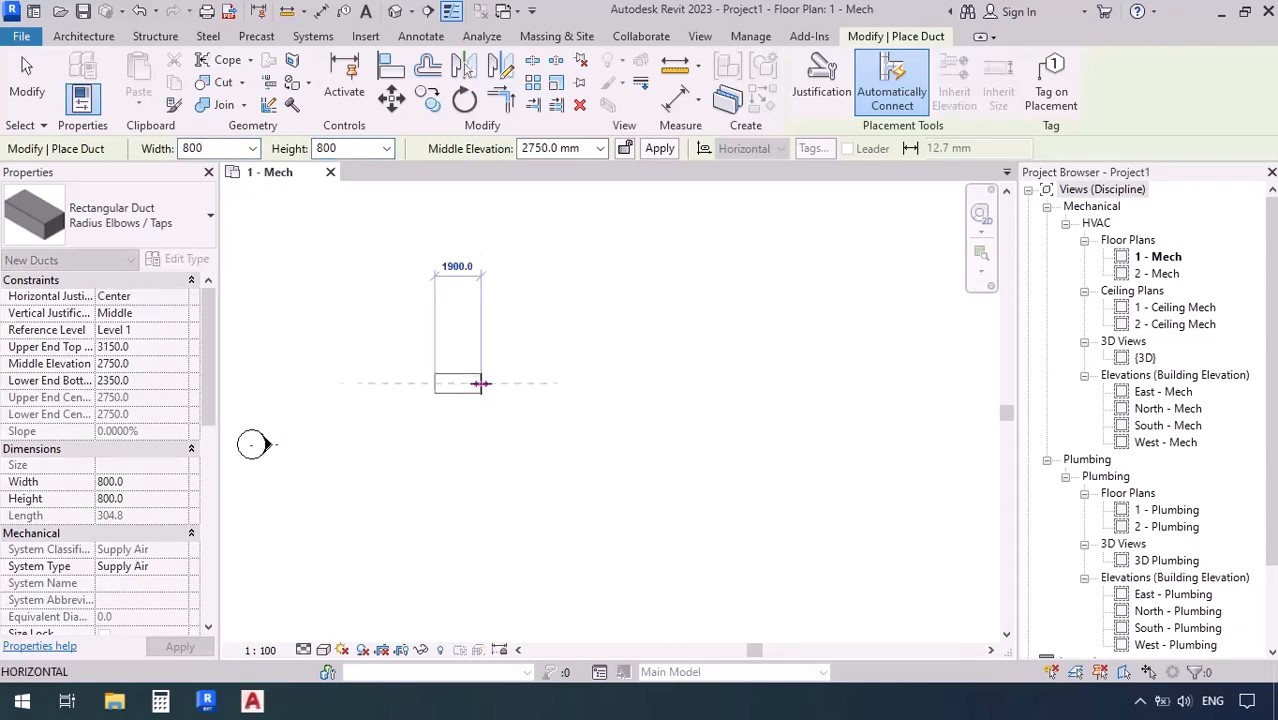
scroll(481, 383, up, 2)
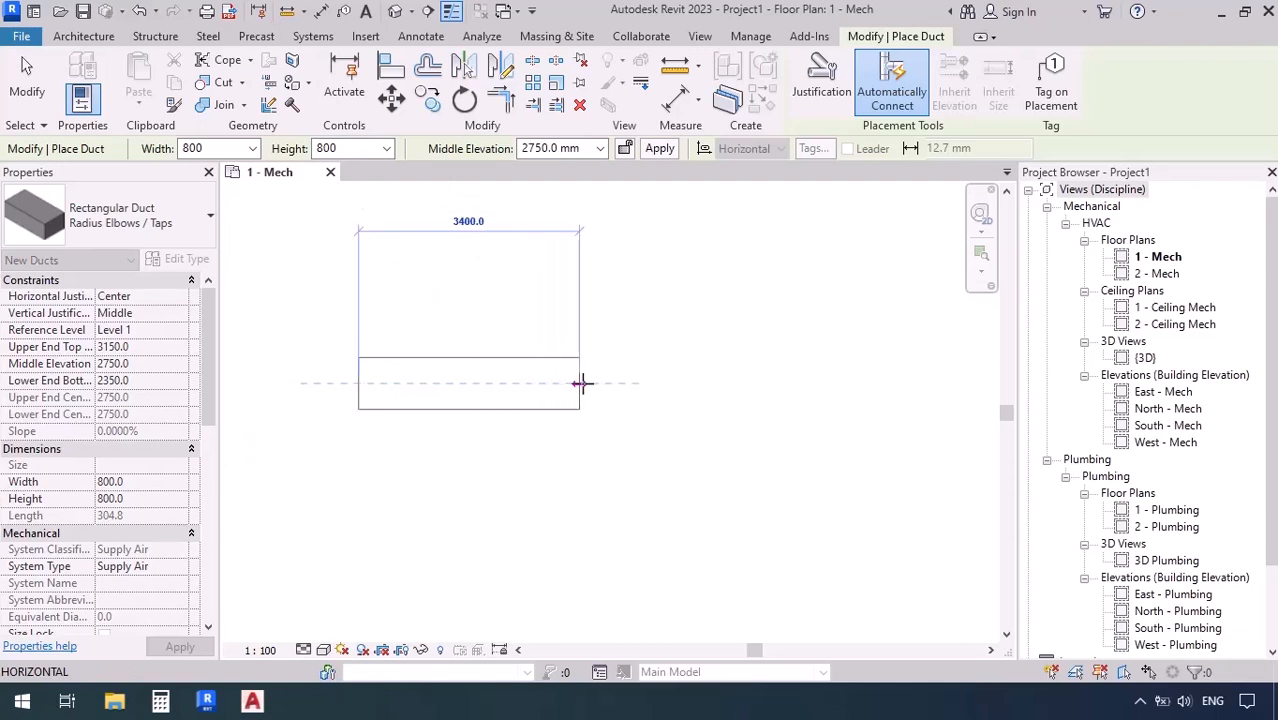
click(597, 383)
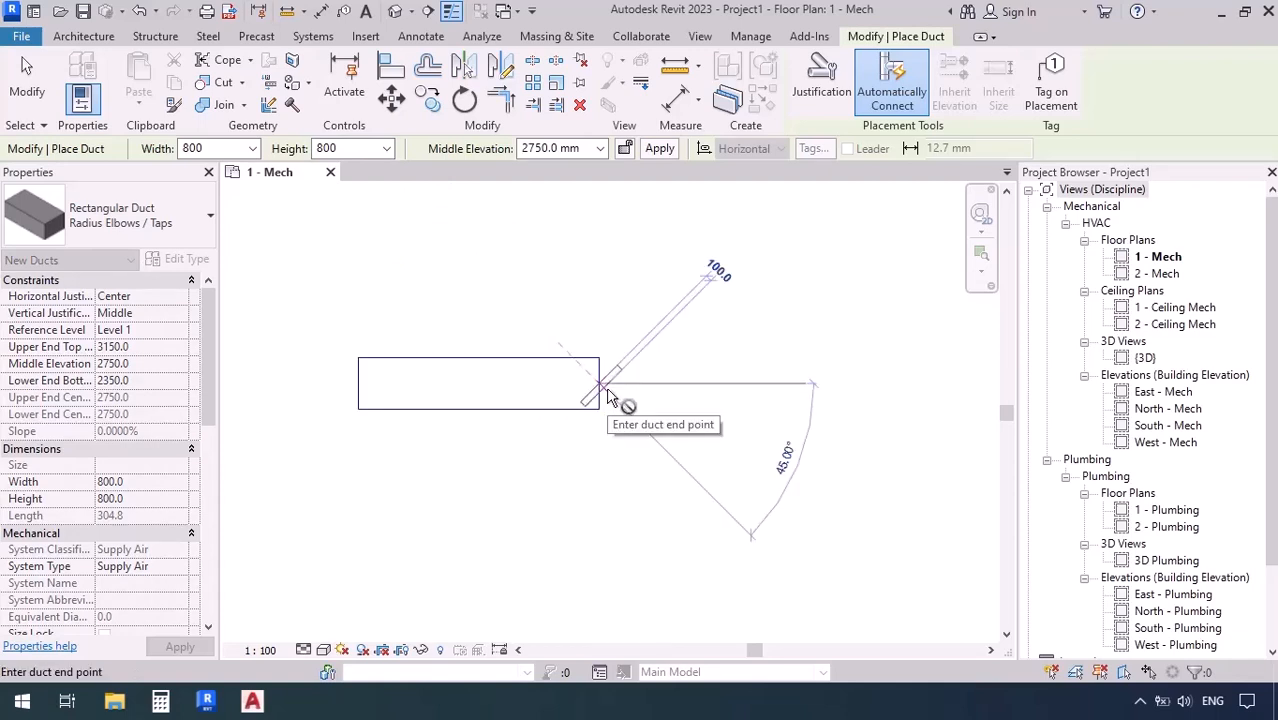
Step: Continue the run horizontally from the first duct's end with a segment 500 mm wide and 500 mm high, and finish the duct command
click(228, 150)
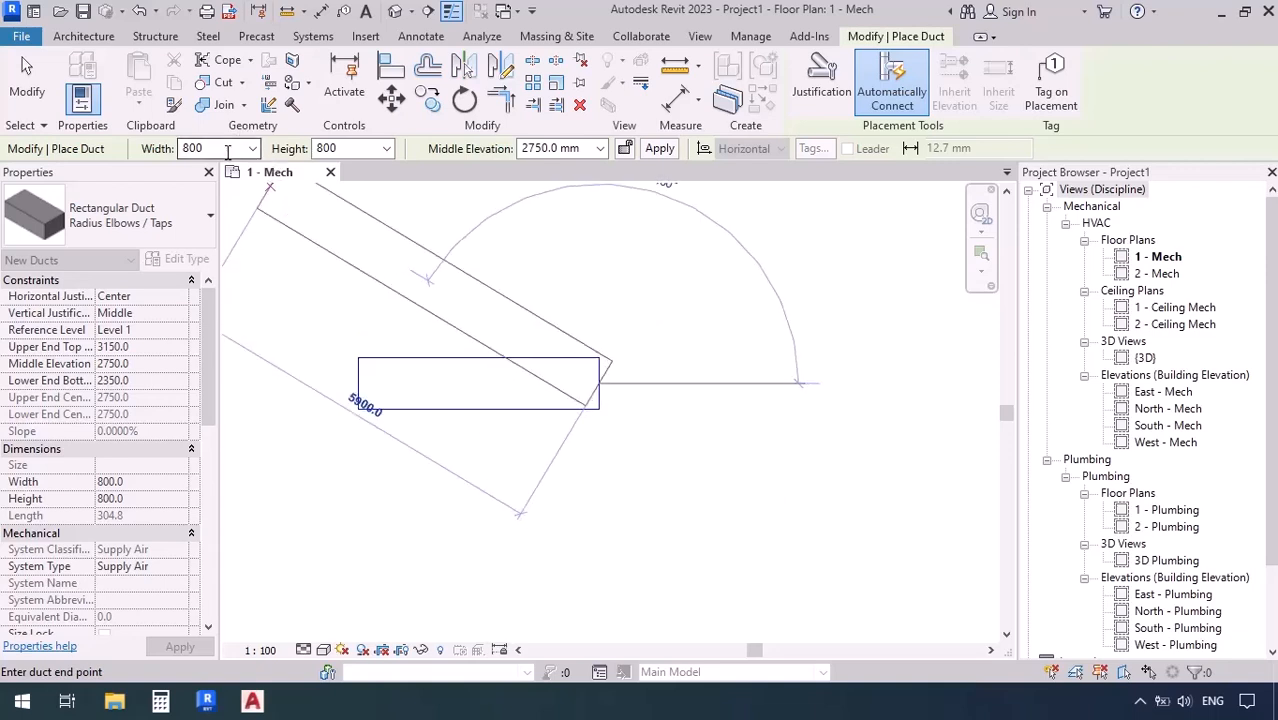
text(500)
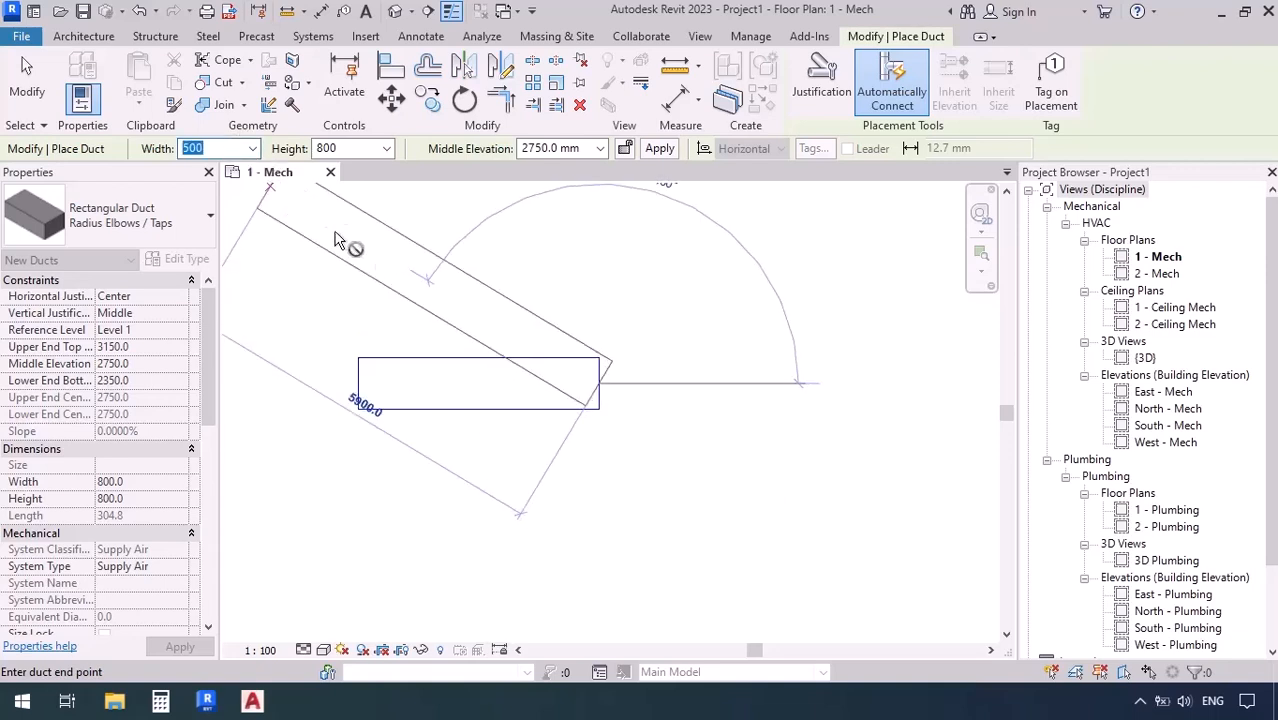
click(347, 148)
text(500)
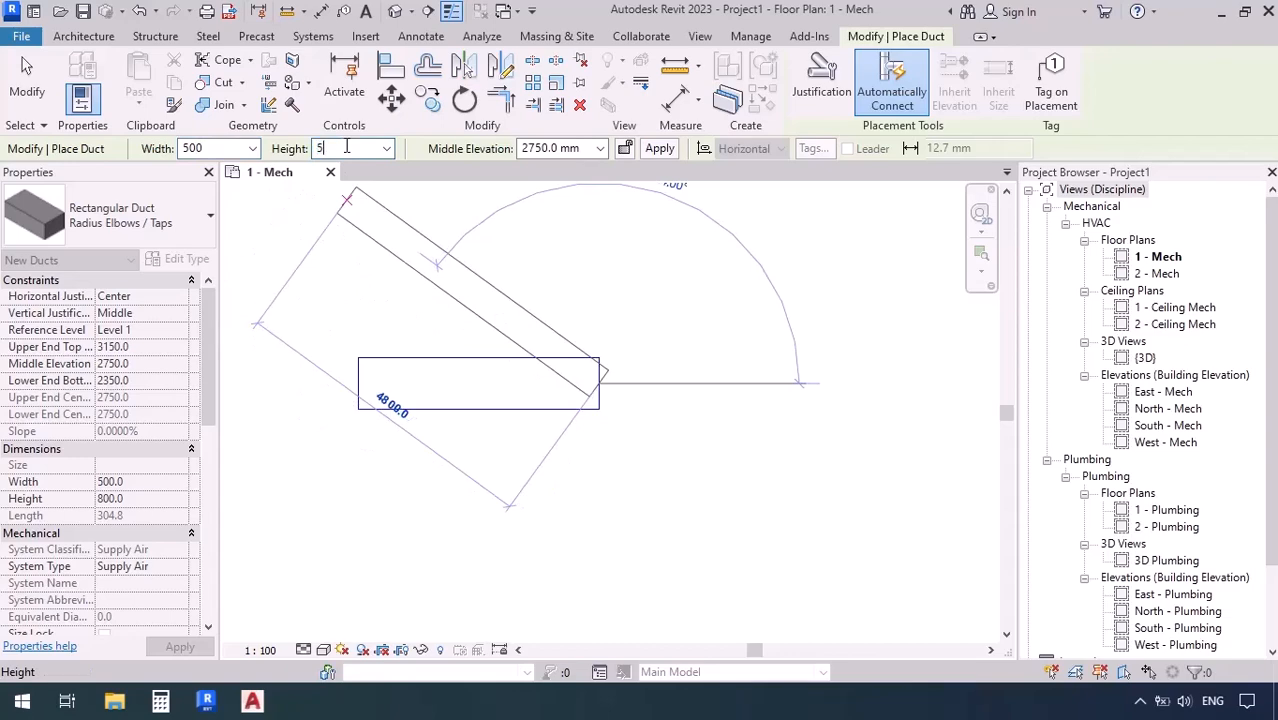
click(815, 390)
key(Escape)
key(Escape)
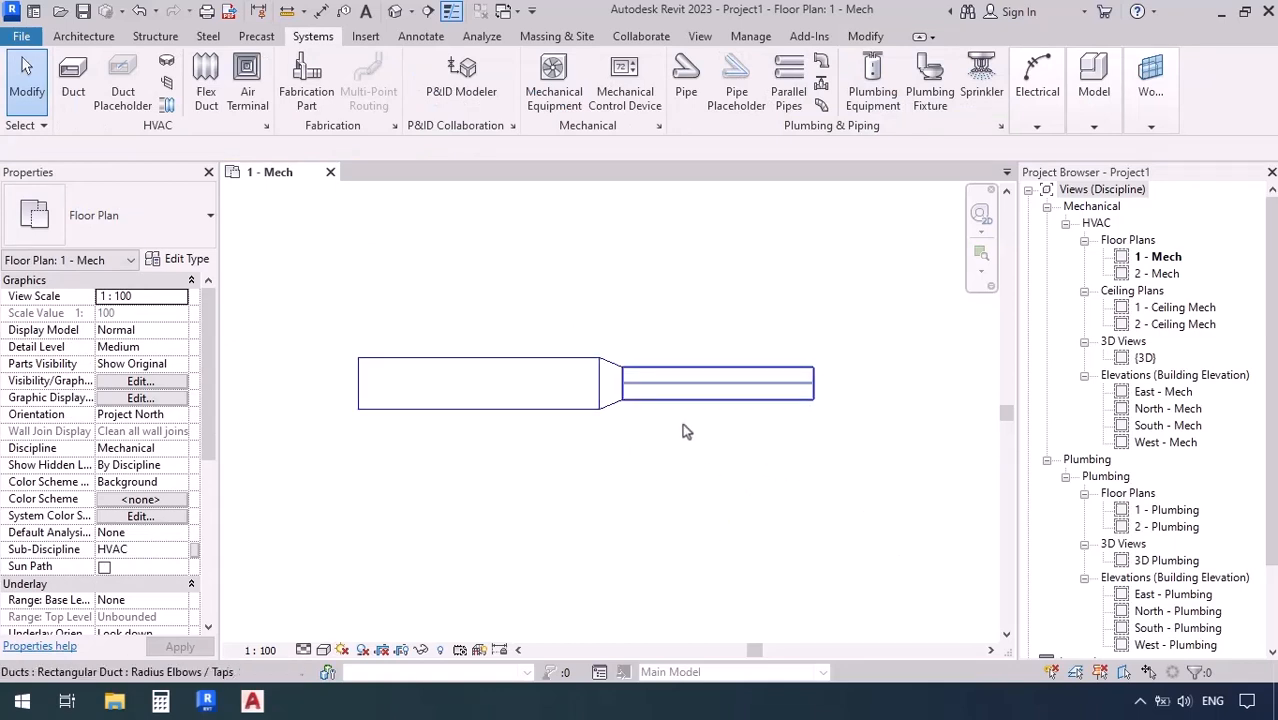
Step: Change the transition fitting between the two ducts to the M_Rectangular Transition - Angle type 30 Degree
click(612, 416)
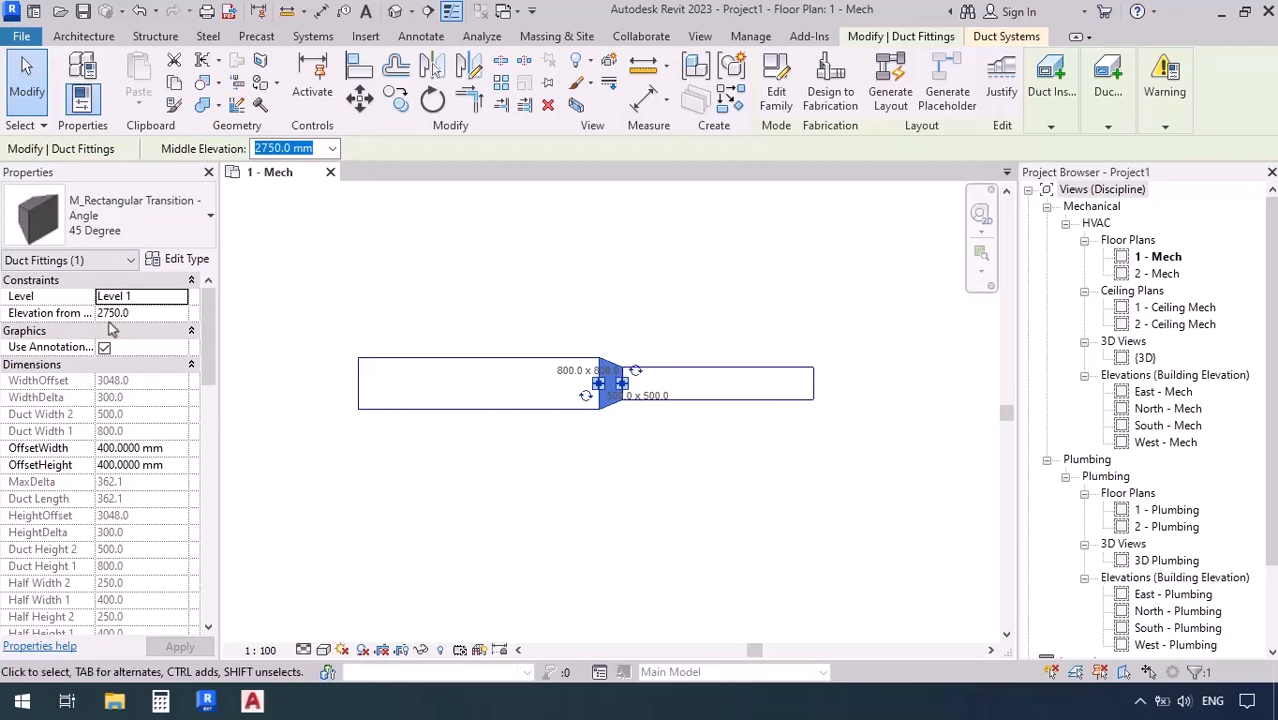
click(179, 225)
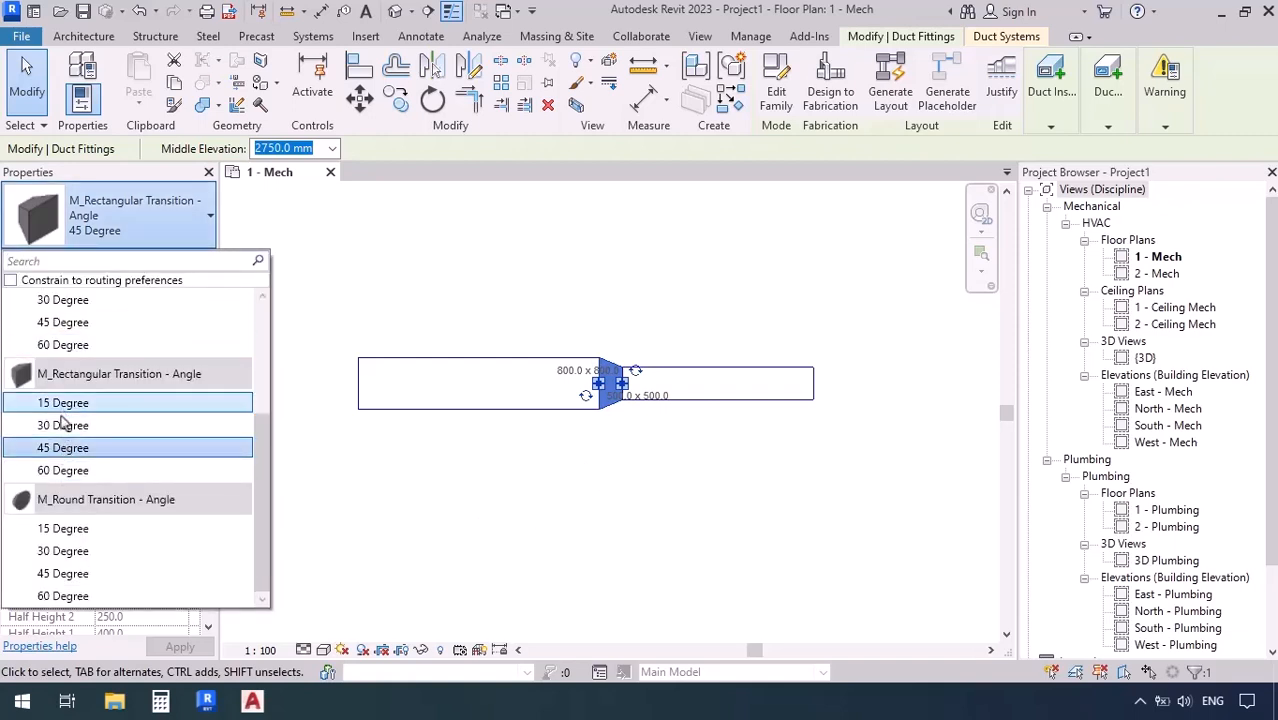
click(62, 425)
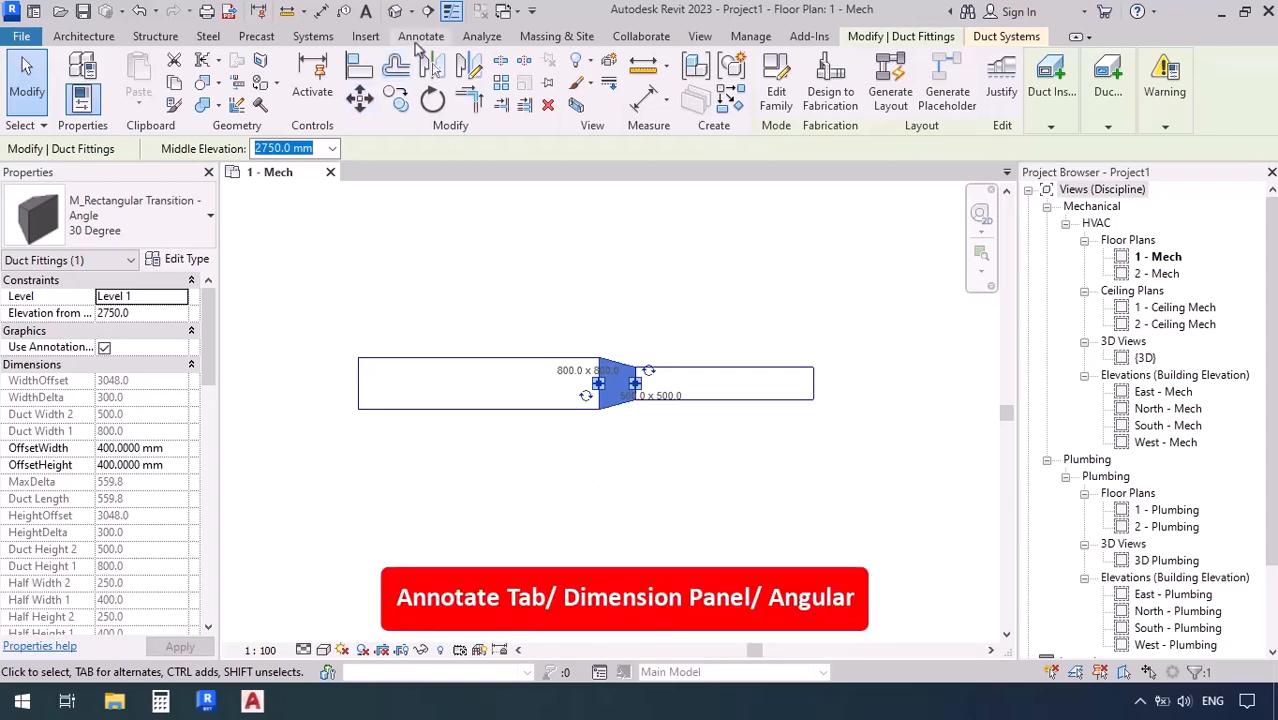
Step: Place an angular dimension between the upper and lower sloped edges of the transition, and finish the dimension command
click(421, 37)
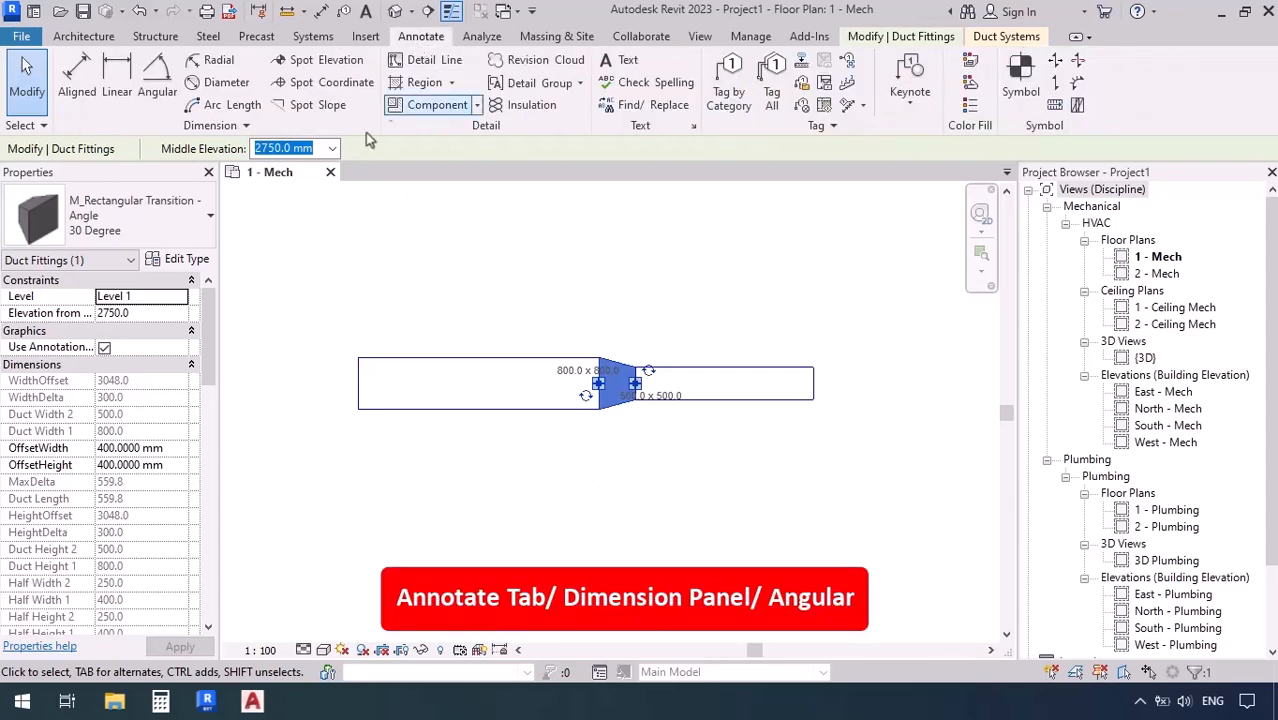
click(157, 100)
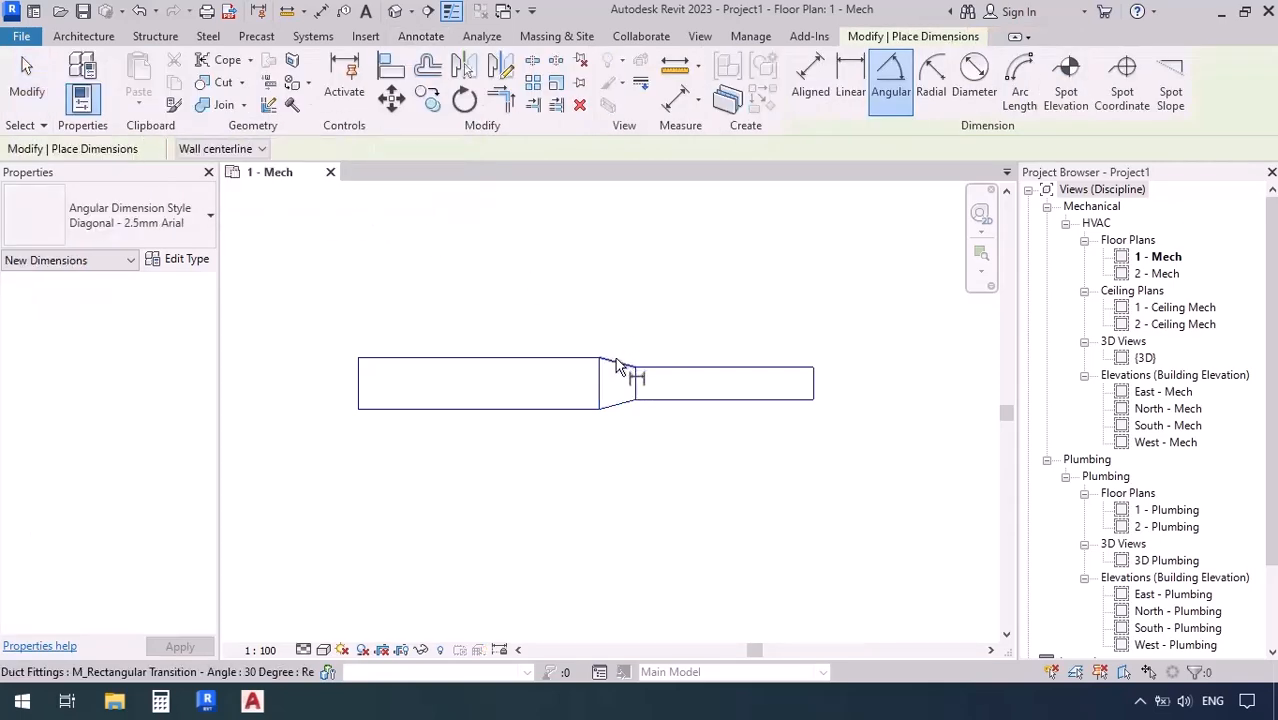
scroll(618, 362, up, 3)
click(620, 373)
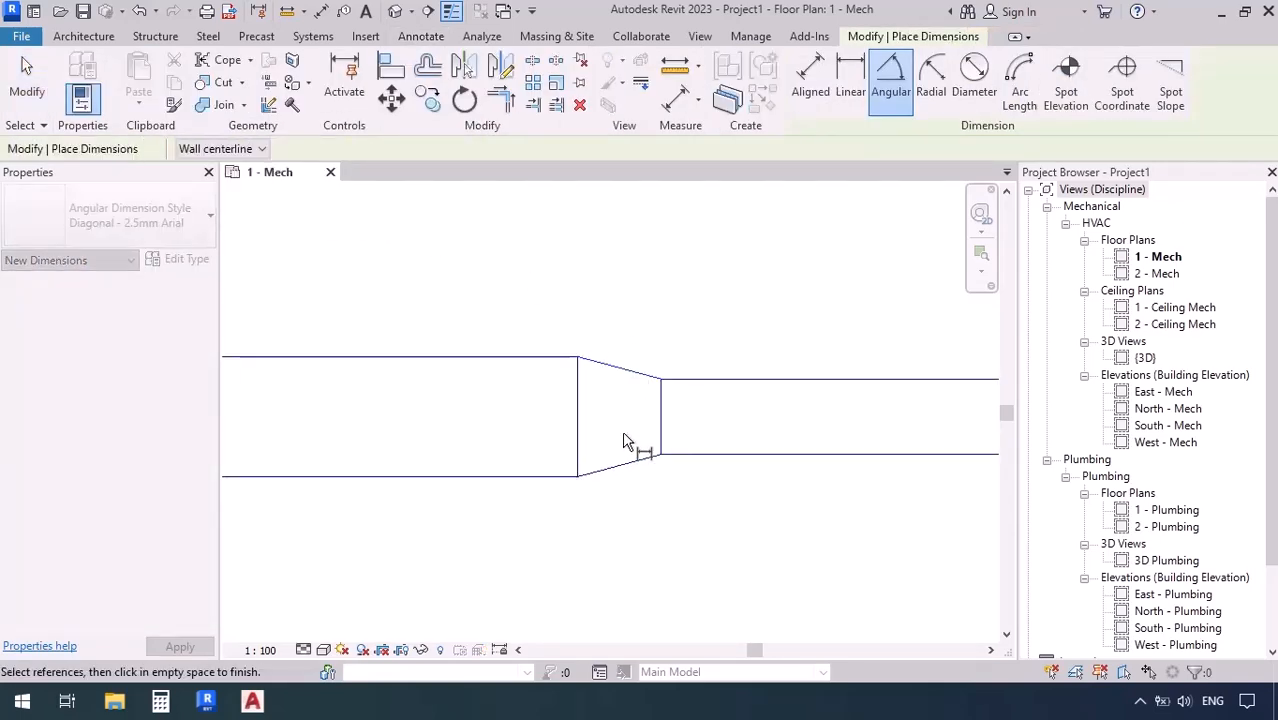
click(622, 477)
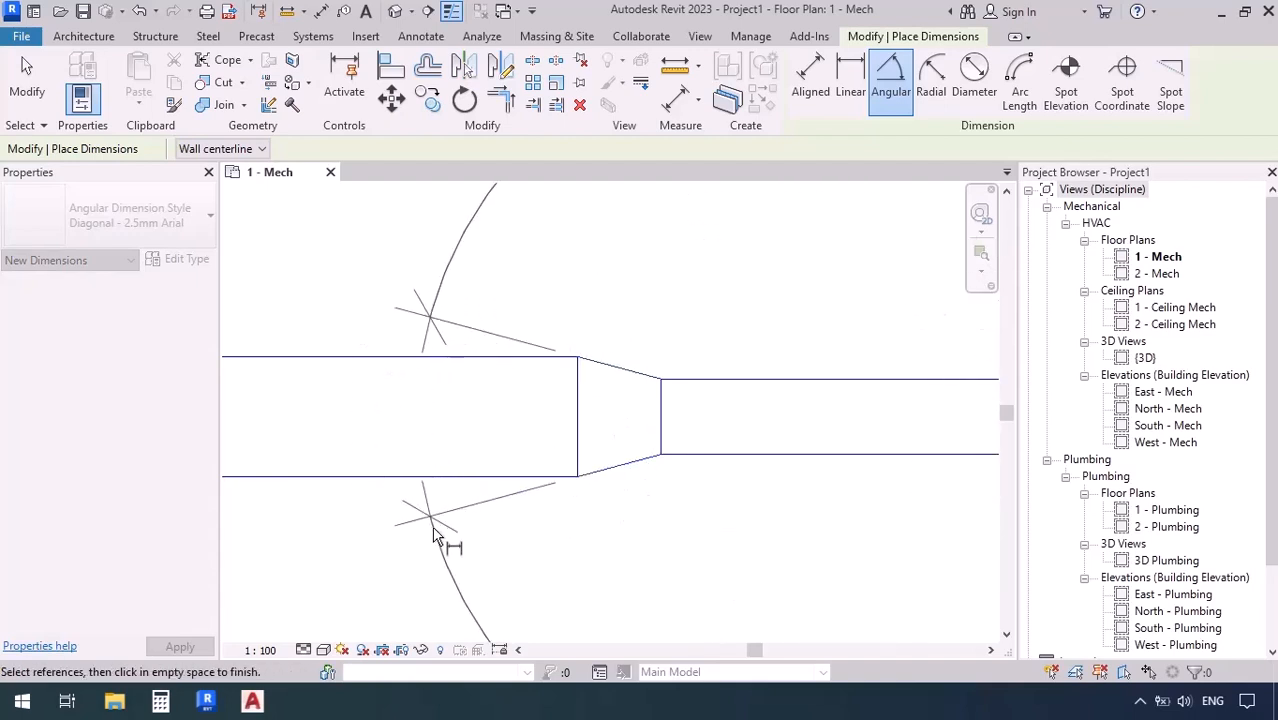
click(432, 516)
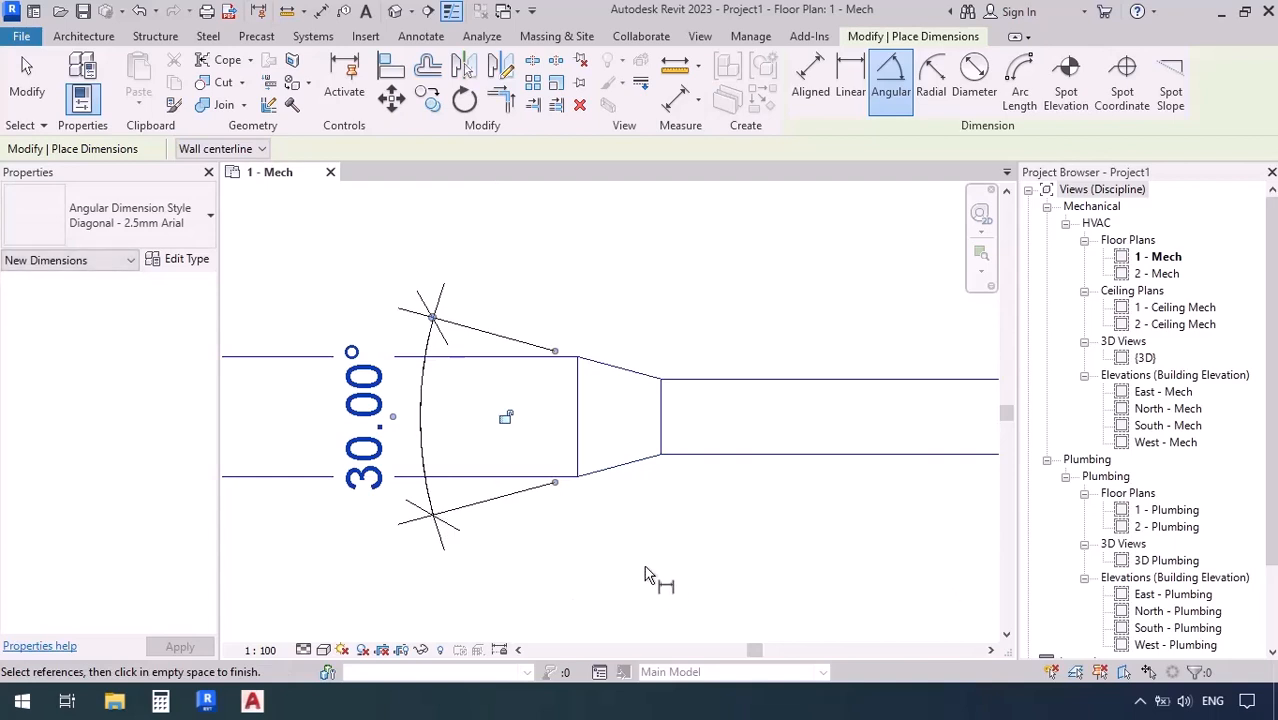
scroll(646, 562, down, 1)
middle_drag(646, 562, 631, 495)
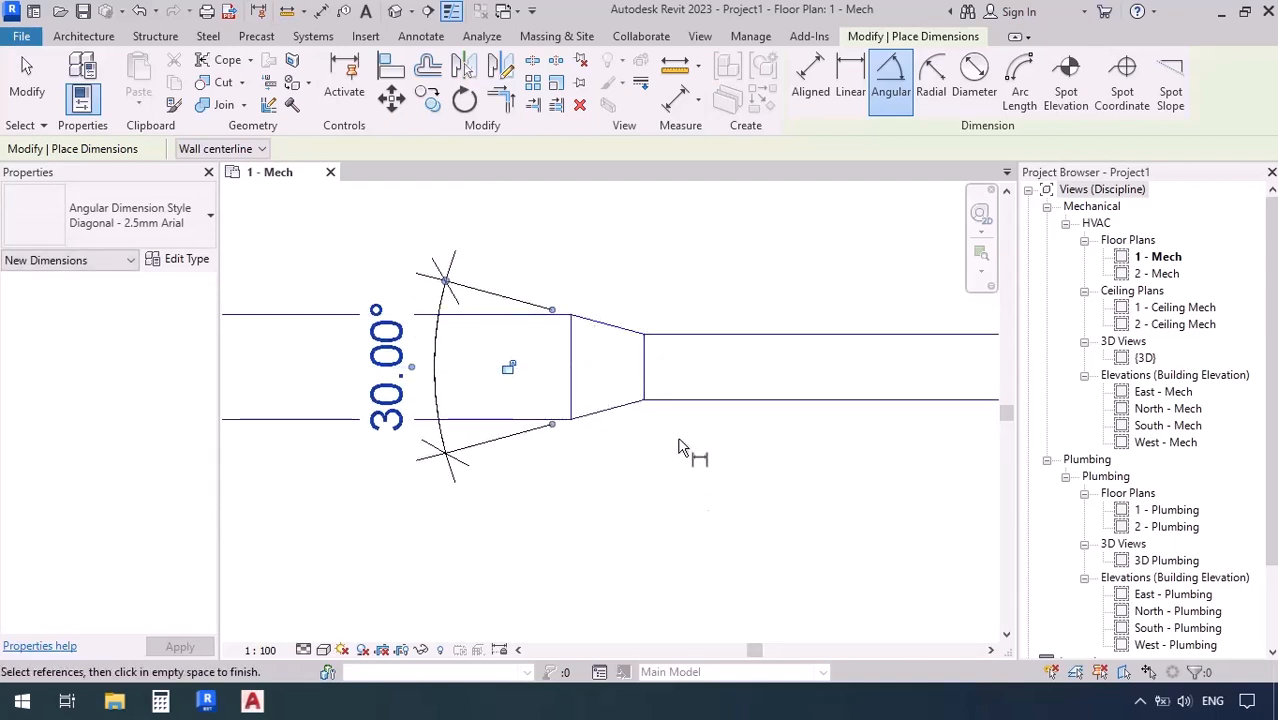
scroll(680, 448, down, 1)
key(Escape)
key(Escape)
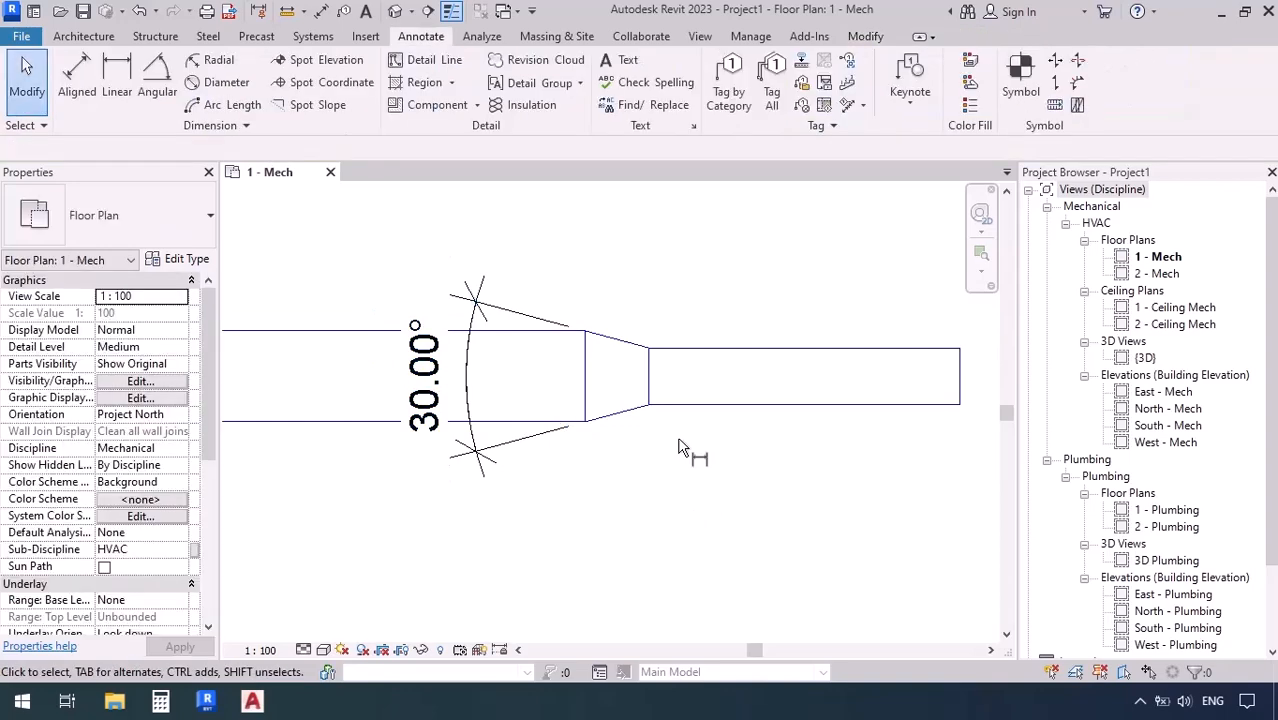
Step: Try the 15 Degree type on the transition fitting, and set it to the M_Rectangular Transition - Angle type 60 Degree
click(615, 416)
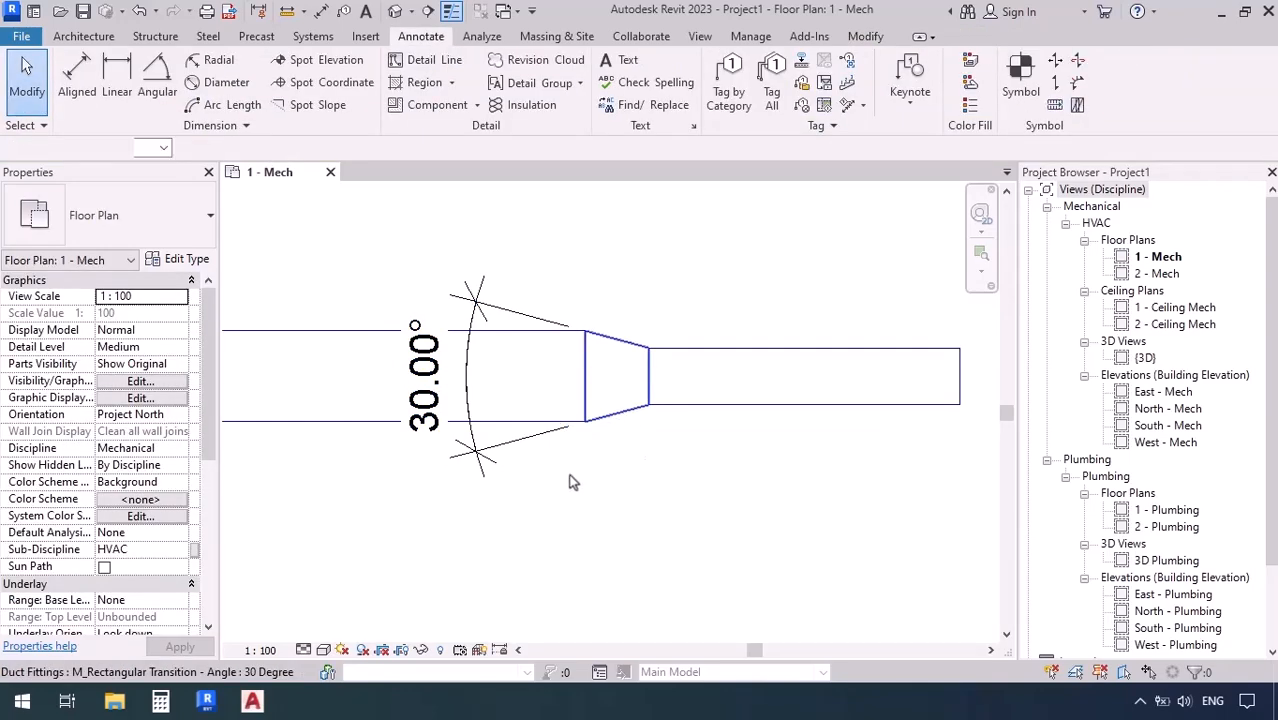
click(162, 209)
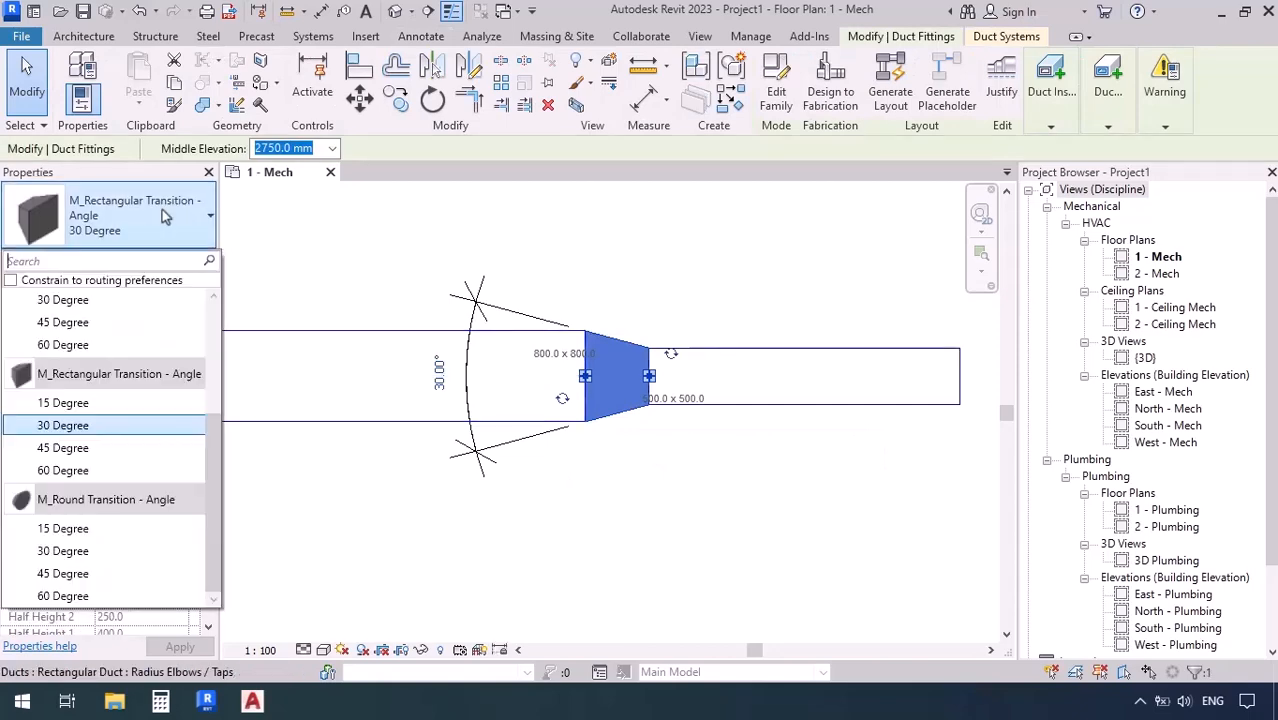
click(60, 404)
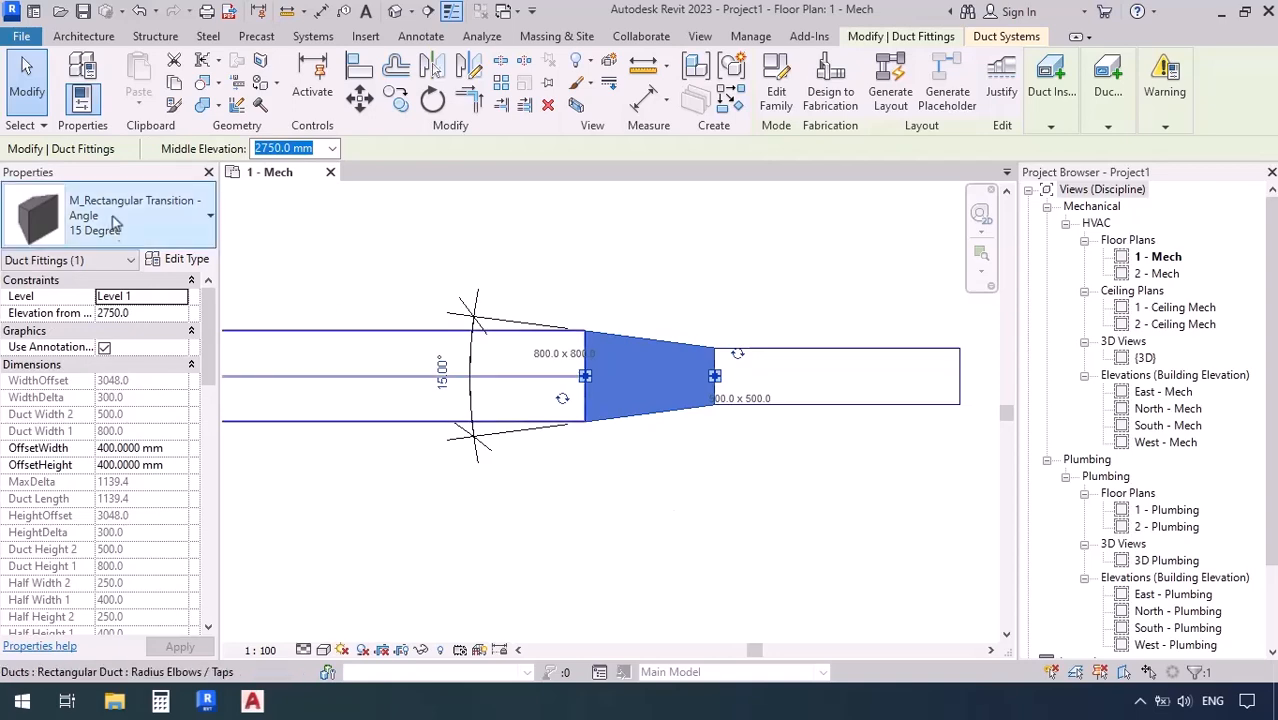
click(150, 212)
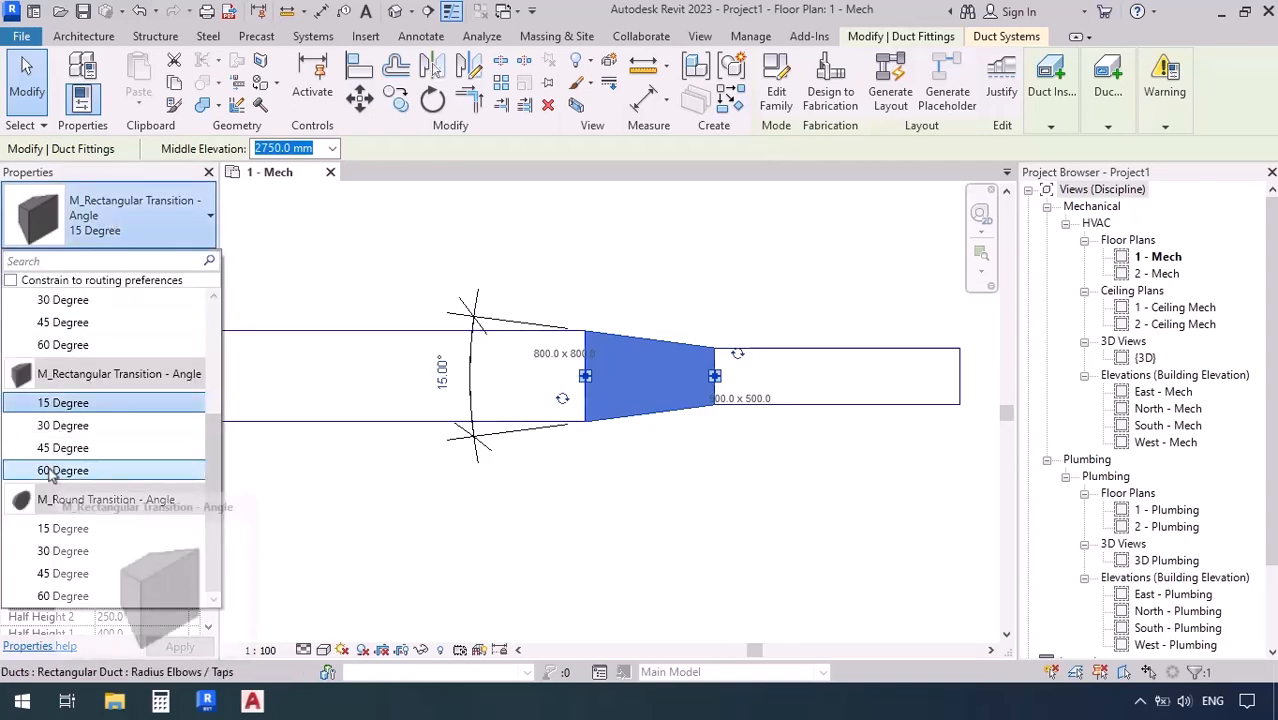
click(56, 472)
key(Escape)
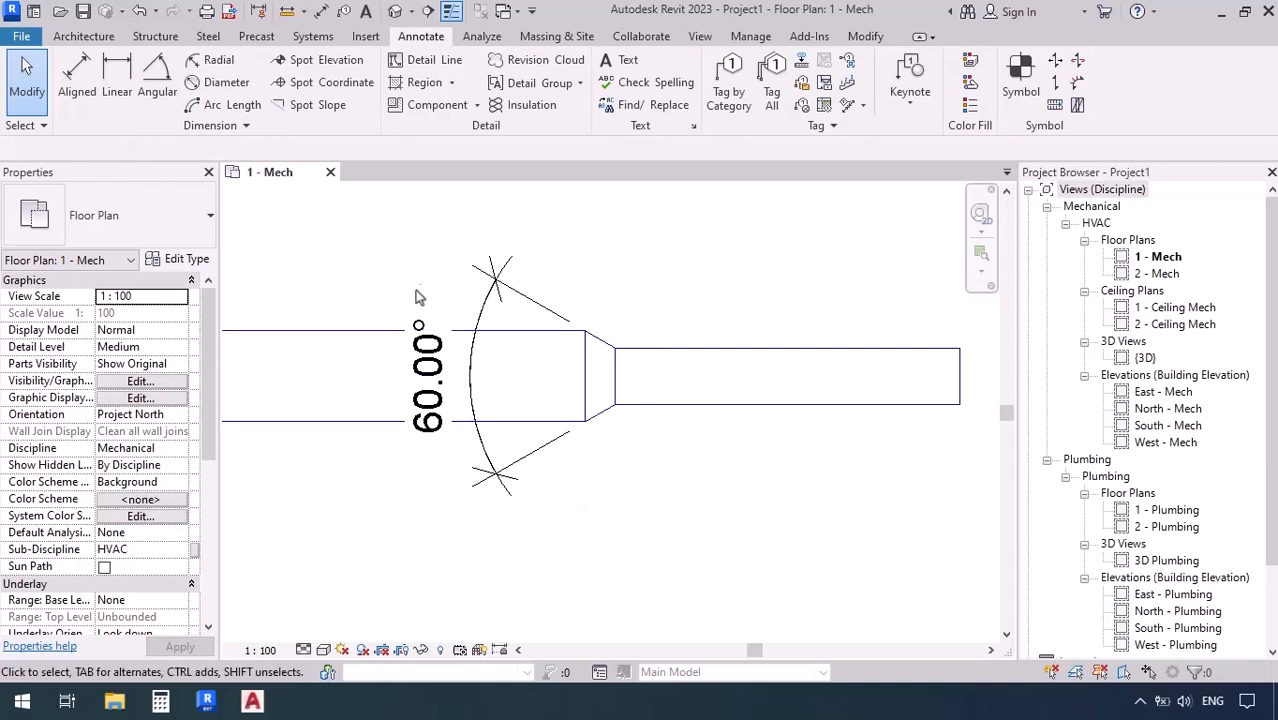
Step: Open the default 3D view and examine the shape of the transition between the two rectangular ducts
scroll(409, 284, down, 3)
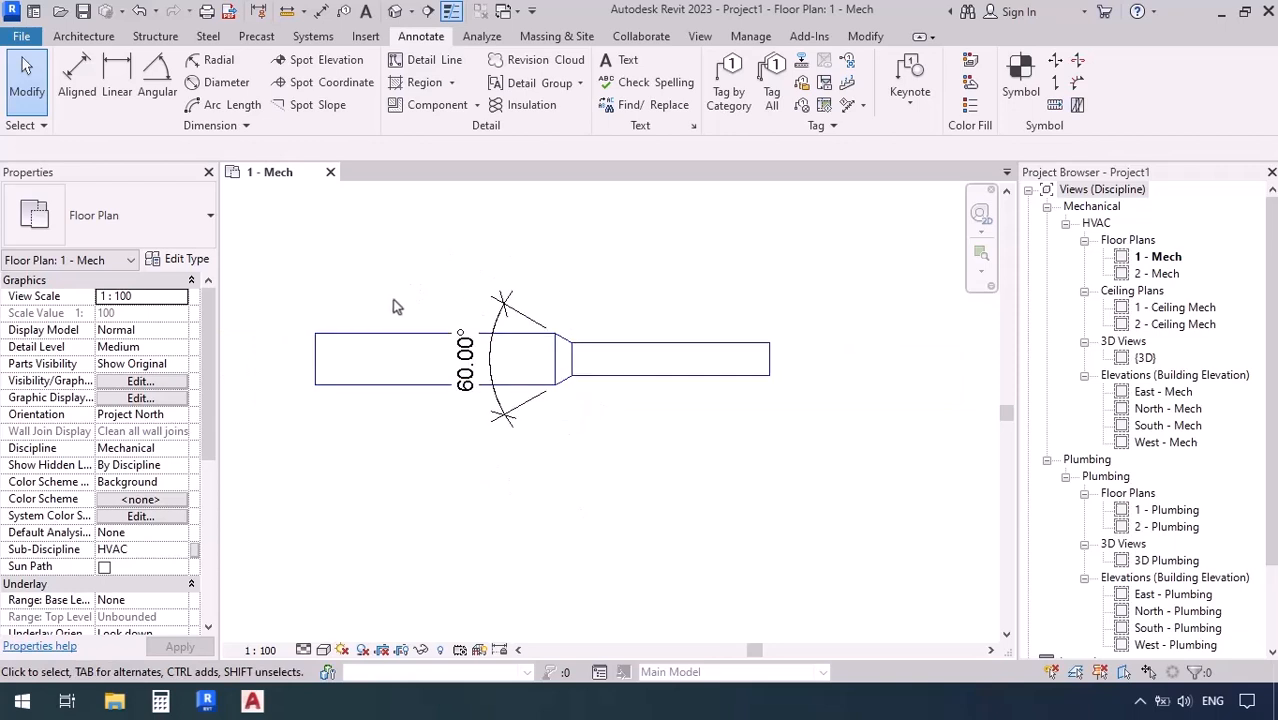
scroll(392, 299, down, 1)
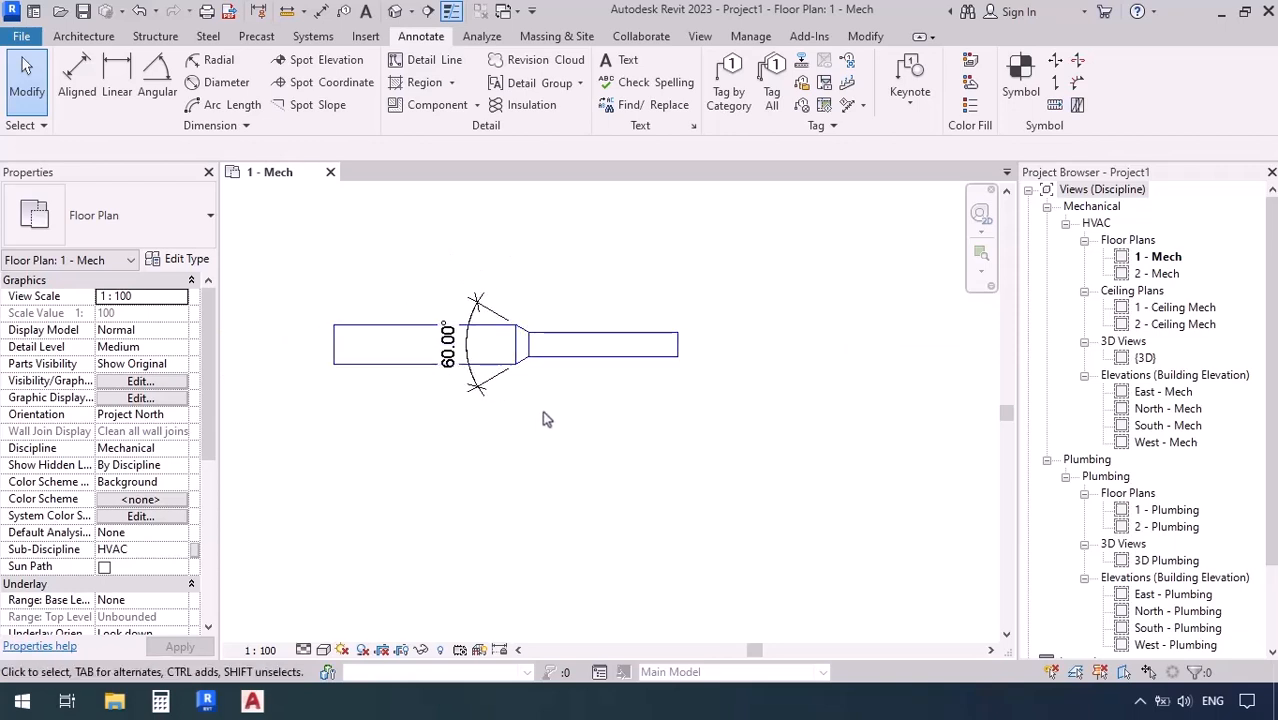
click(395, 11)
scroll(503, 377, up, 5)
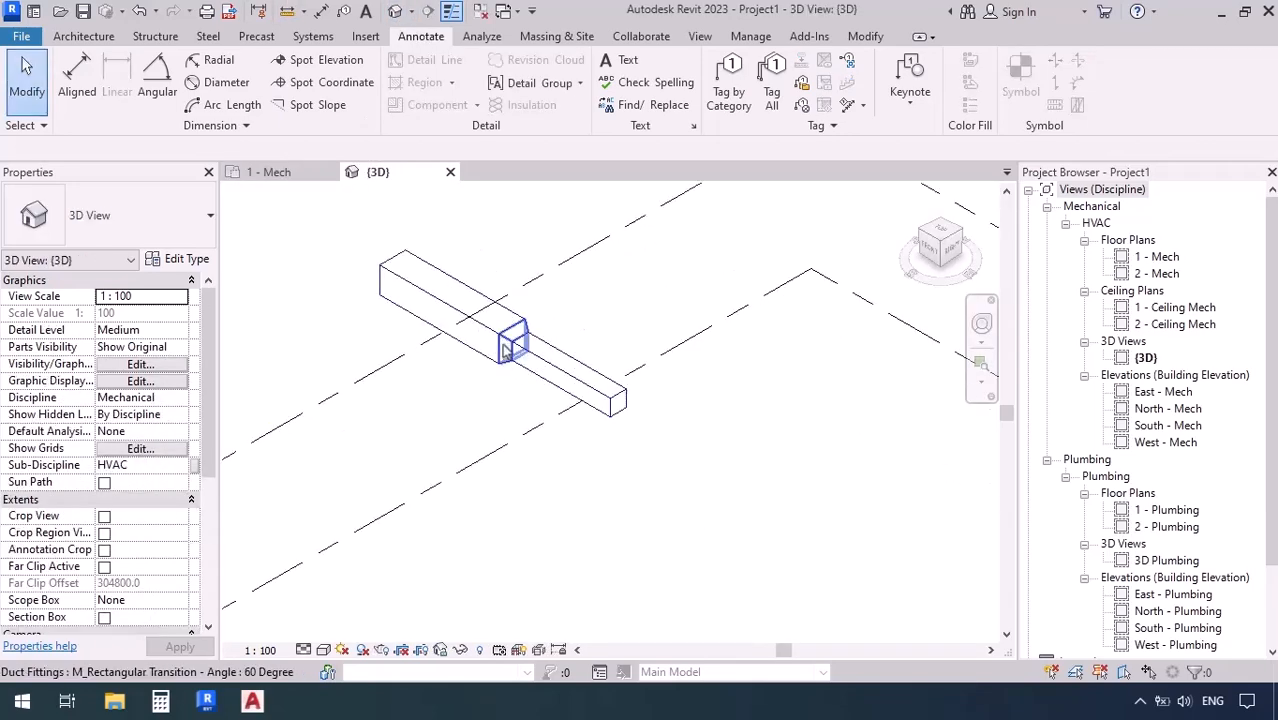
scroll(503, 377, up, 1)
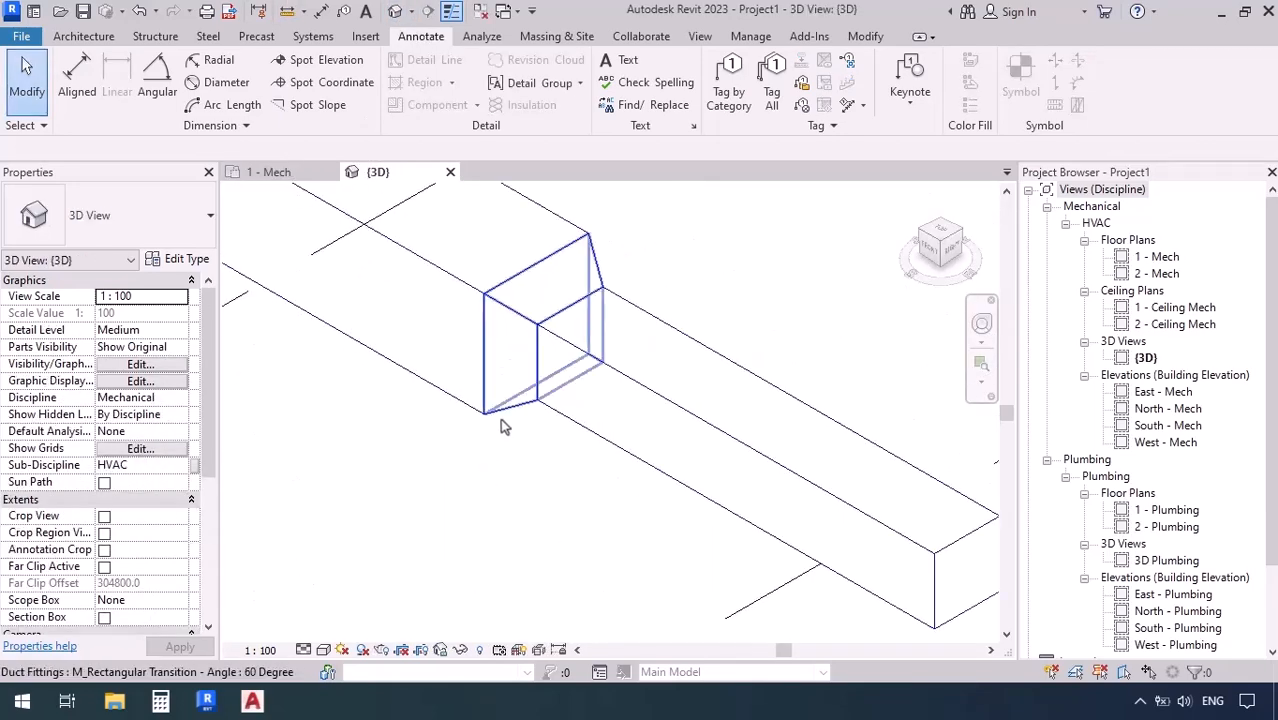
click(501, 424)
click(456, 503)
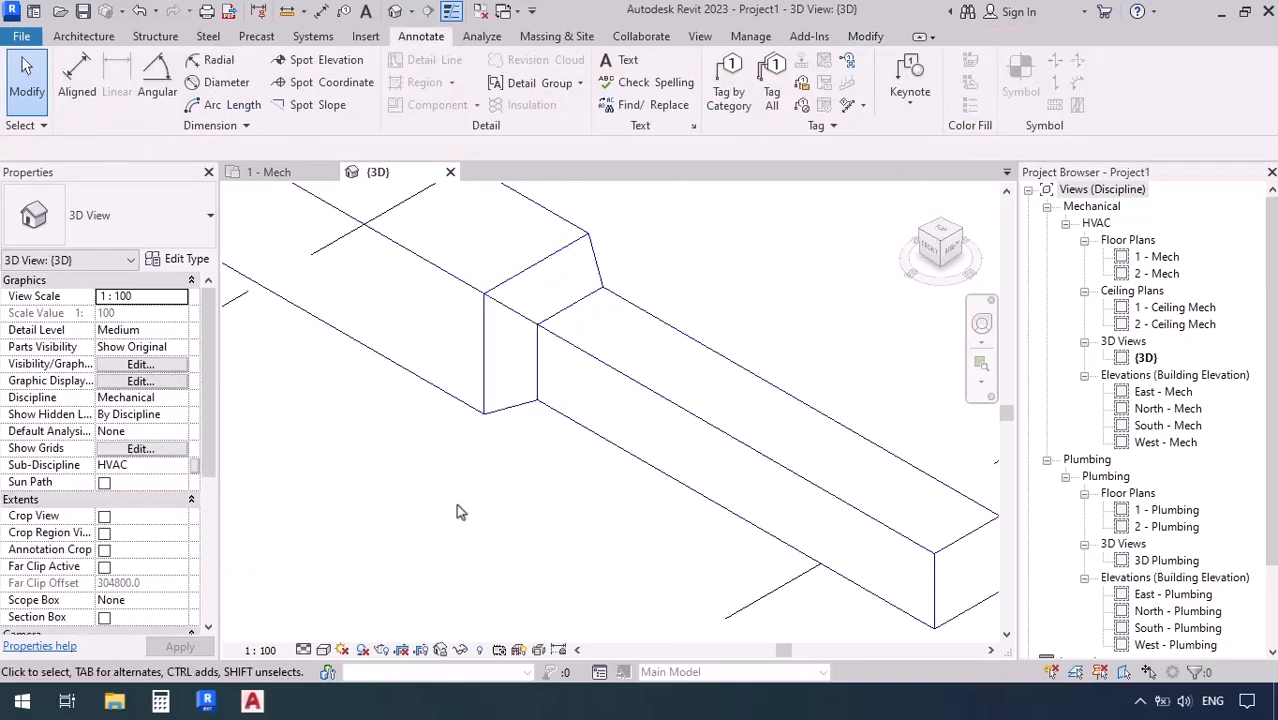
Step: In the 1 - Mech floor plan, continue the run horizontally from the 500 mm duct's open end with a Round Duct of type Taps
click(296, 174)
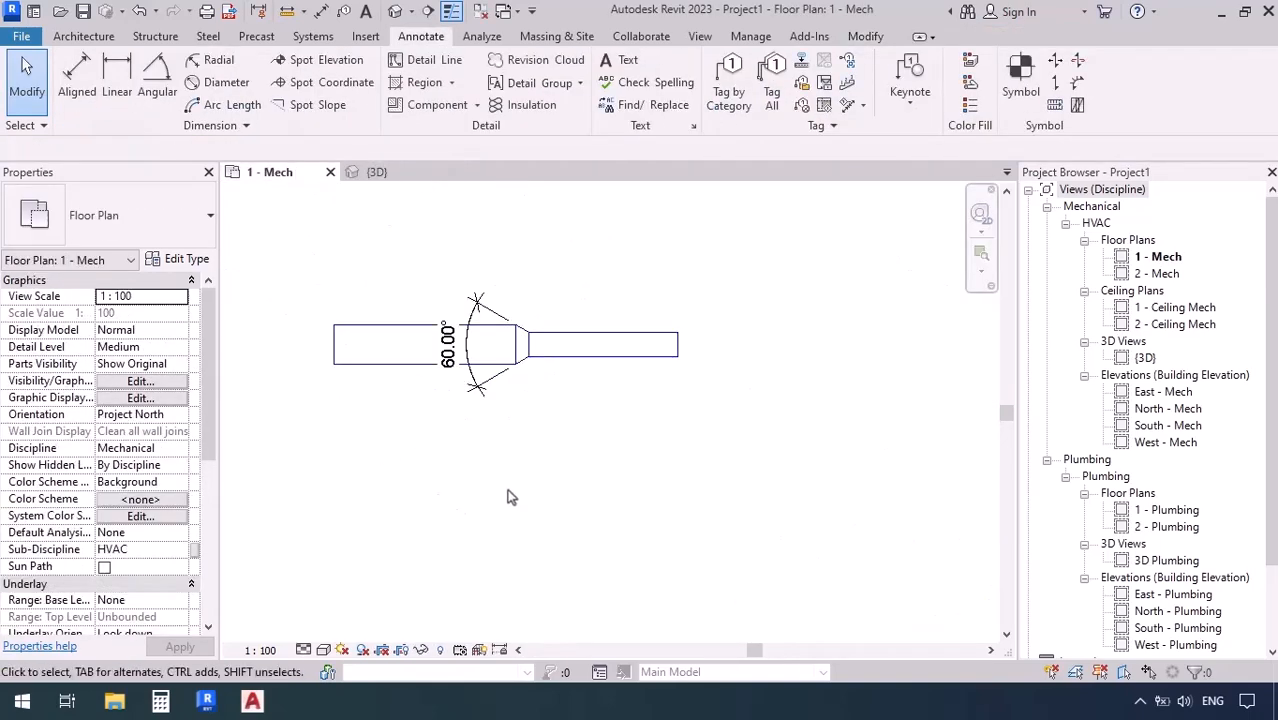
click(676, 346)
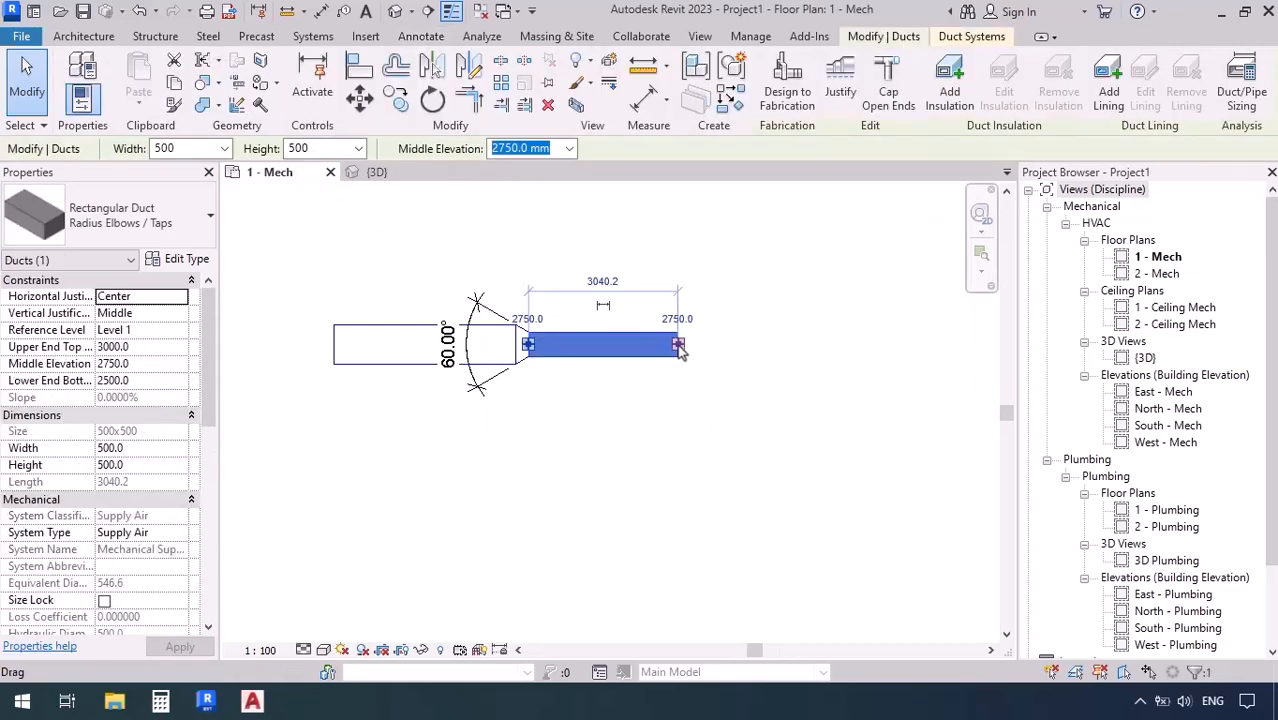
right_click(679, 349)
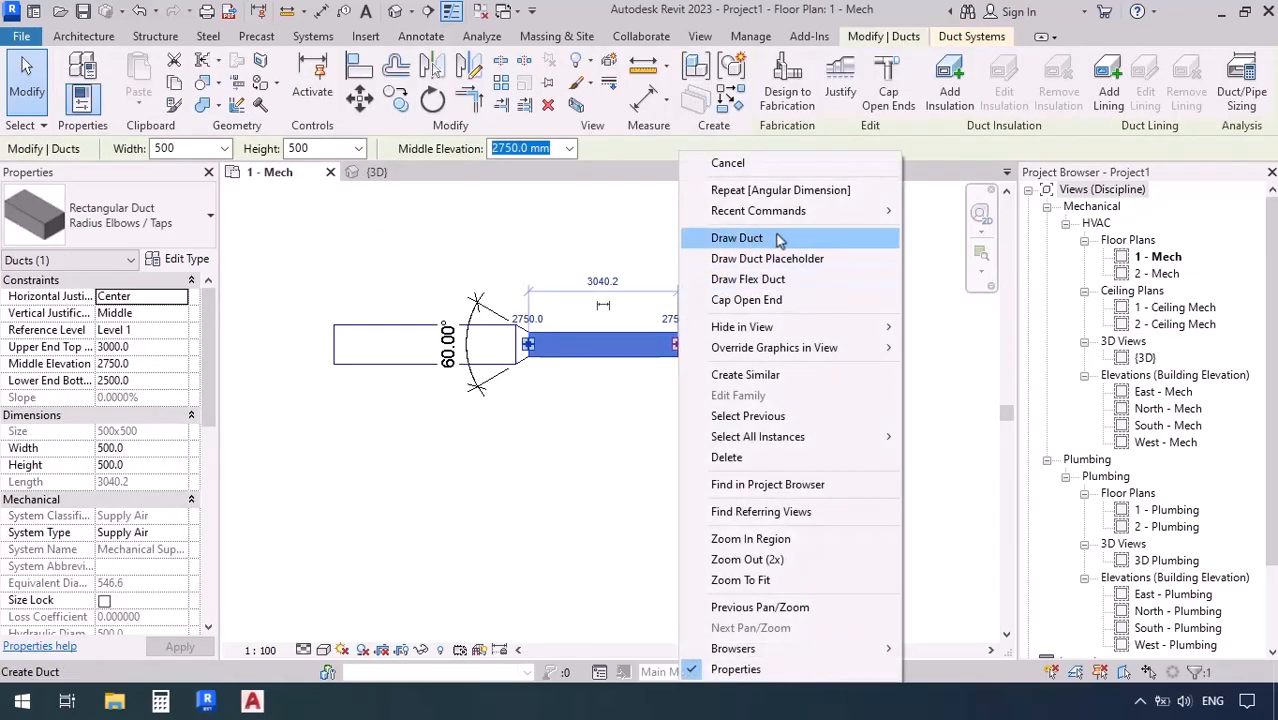
click(779, 240)
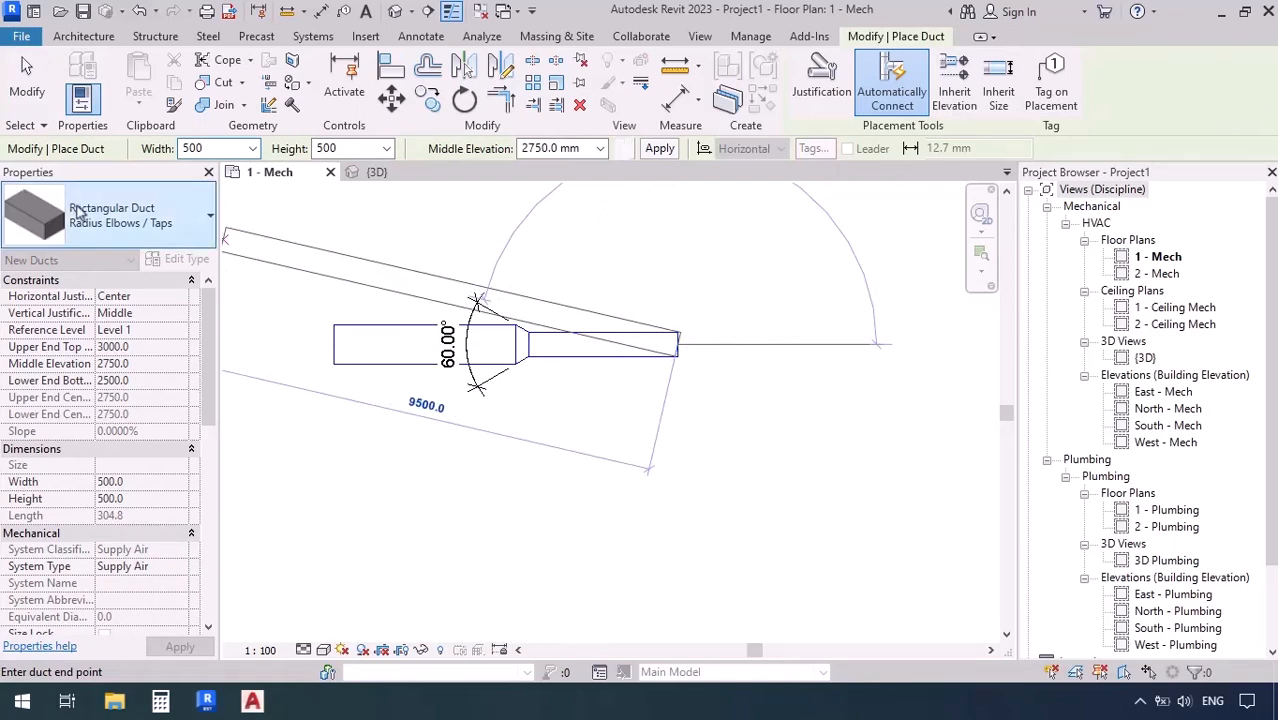
click(204, 222)
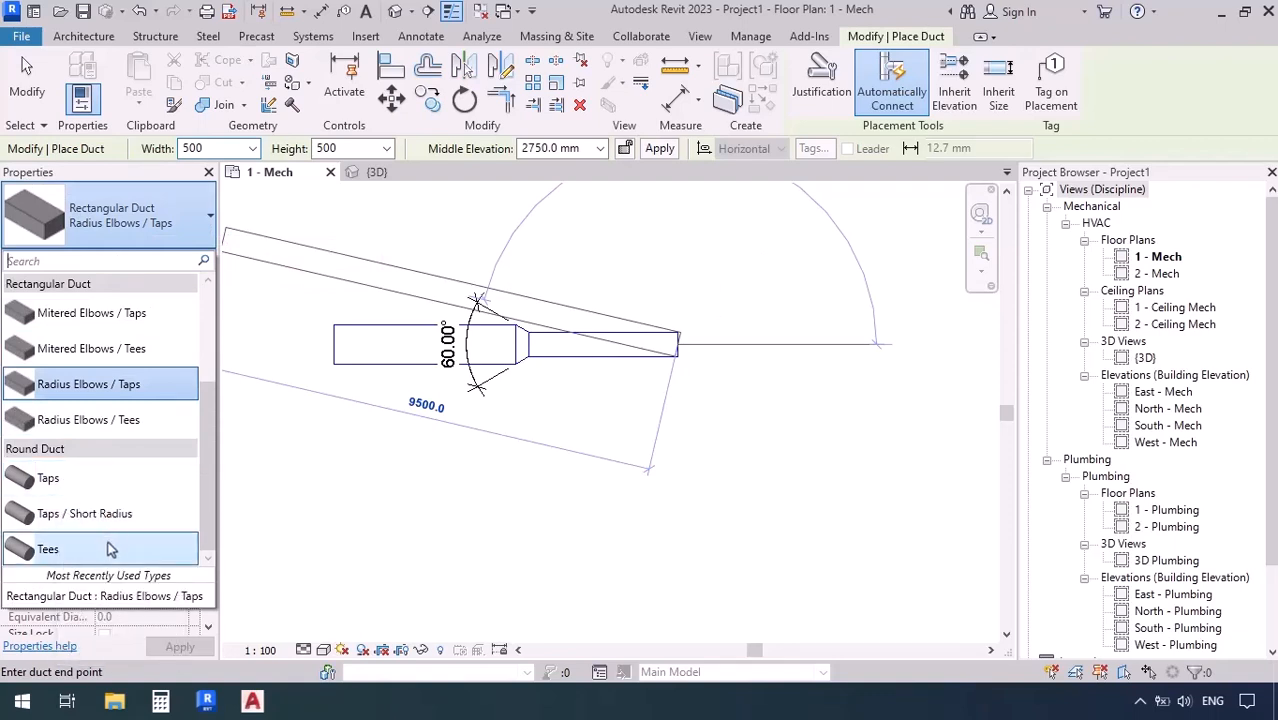
click(55, 478)
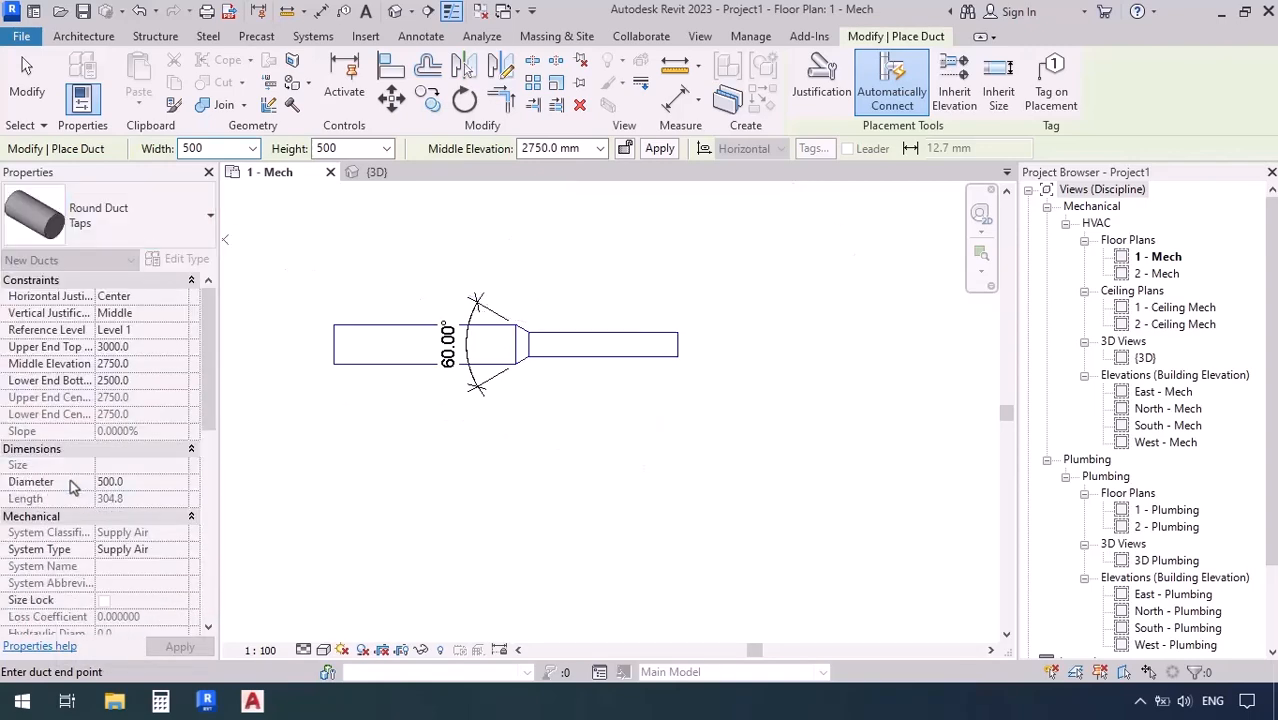
click(760, 345)
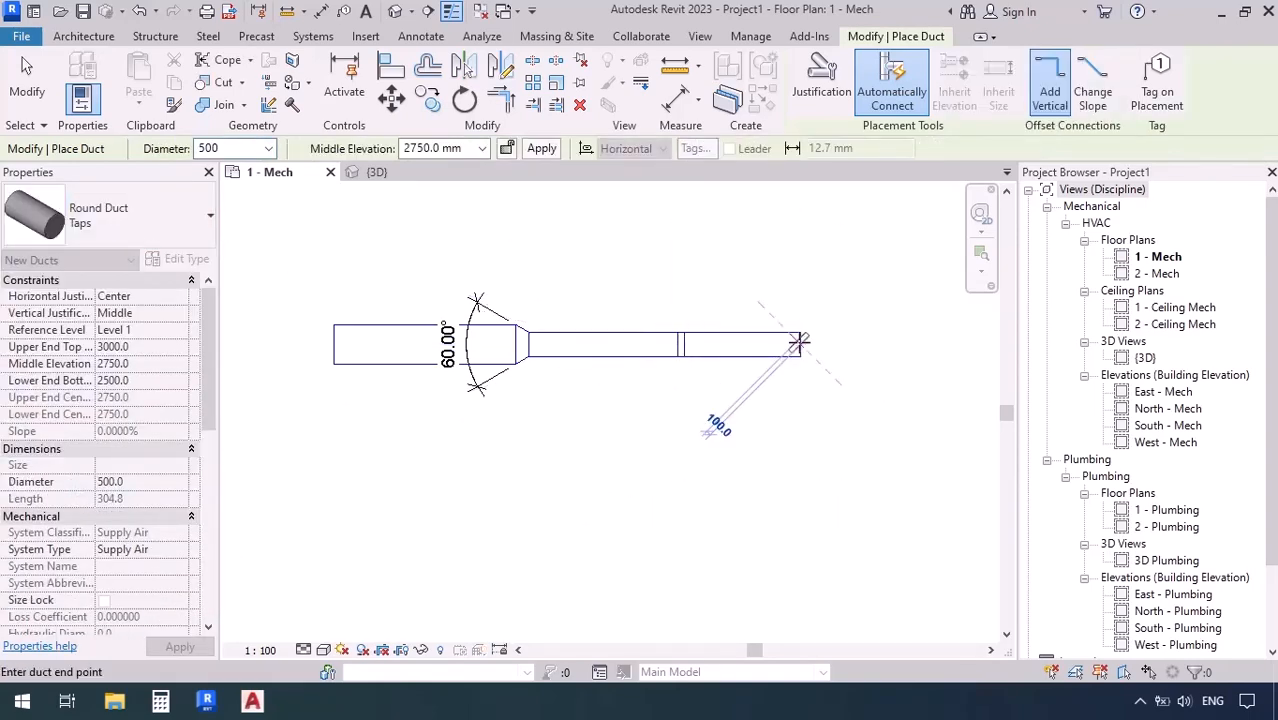
click(798, 342)
key(Escape)
key(Escape)
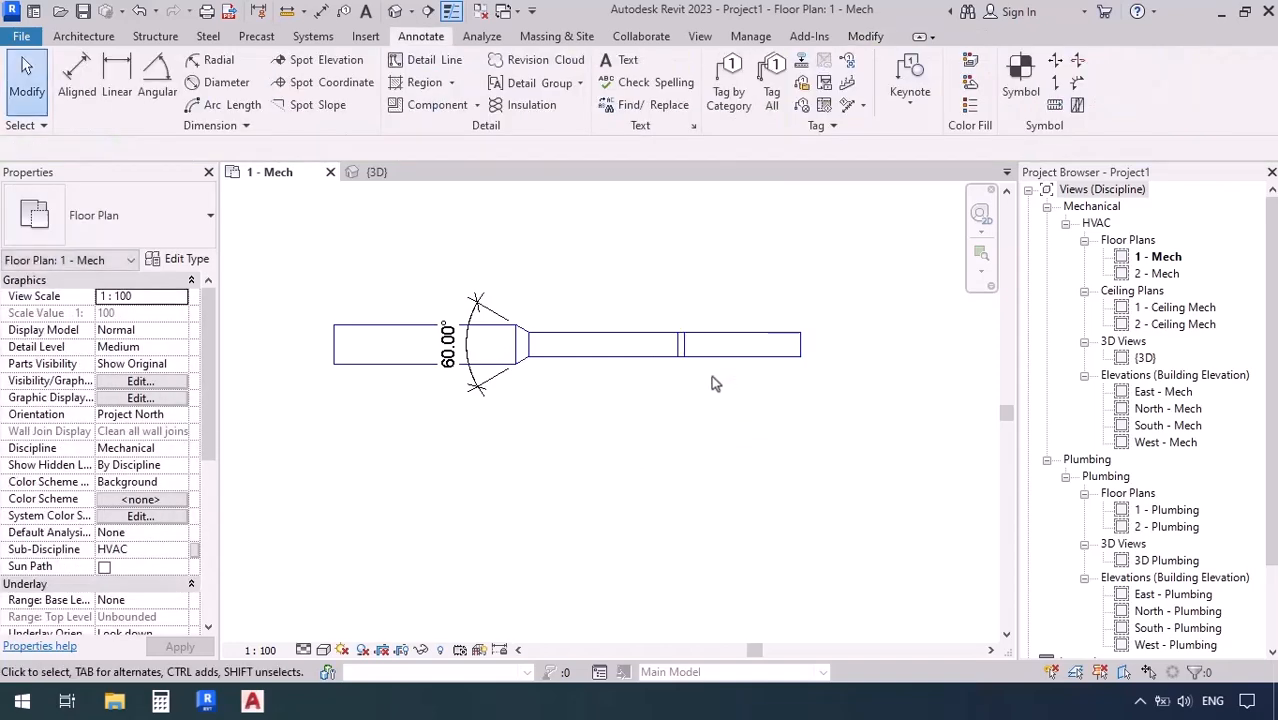
Step: Select the fitting between the rectangular and round ducts, and examine its type and its shape in the 3D view
scroll(700, 375, up, 2)
click(660, 362)
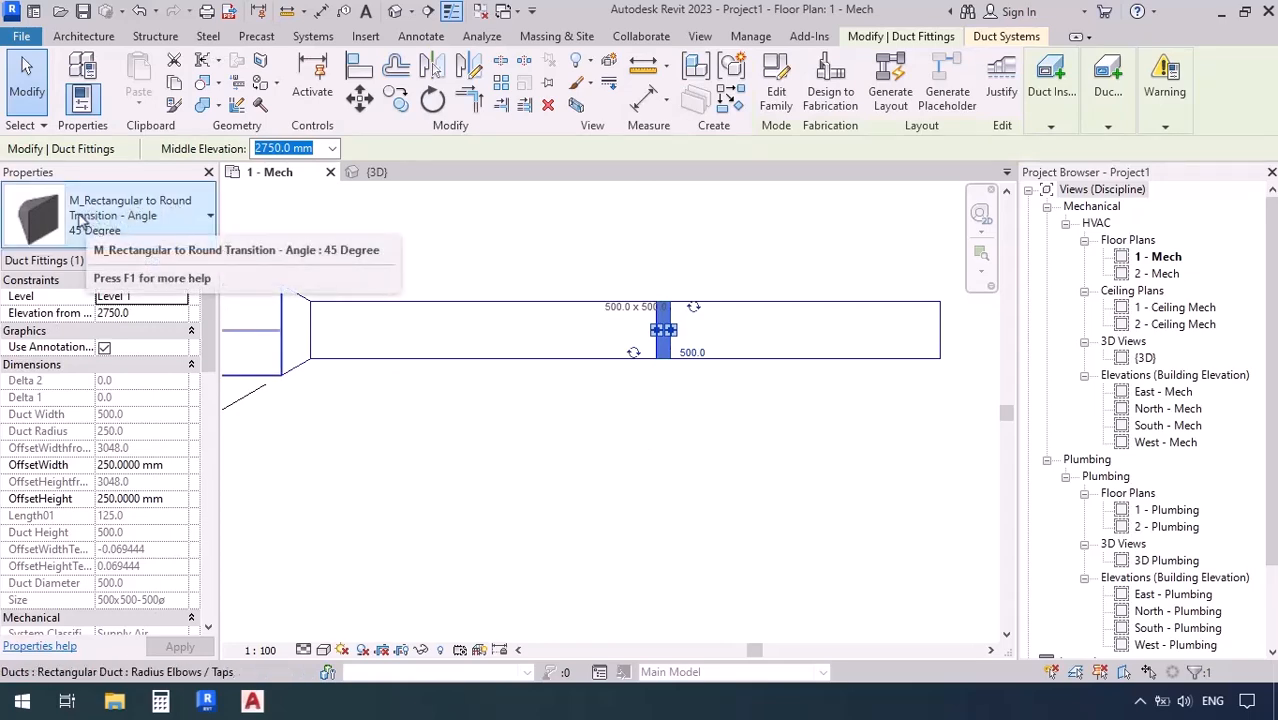
click(385, 173)
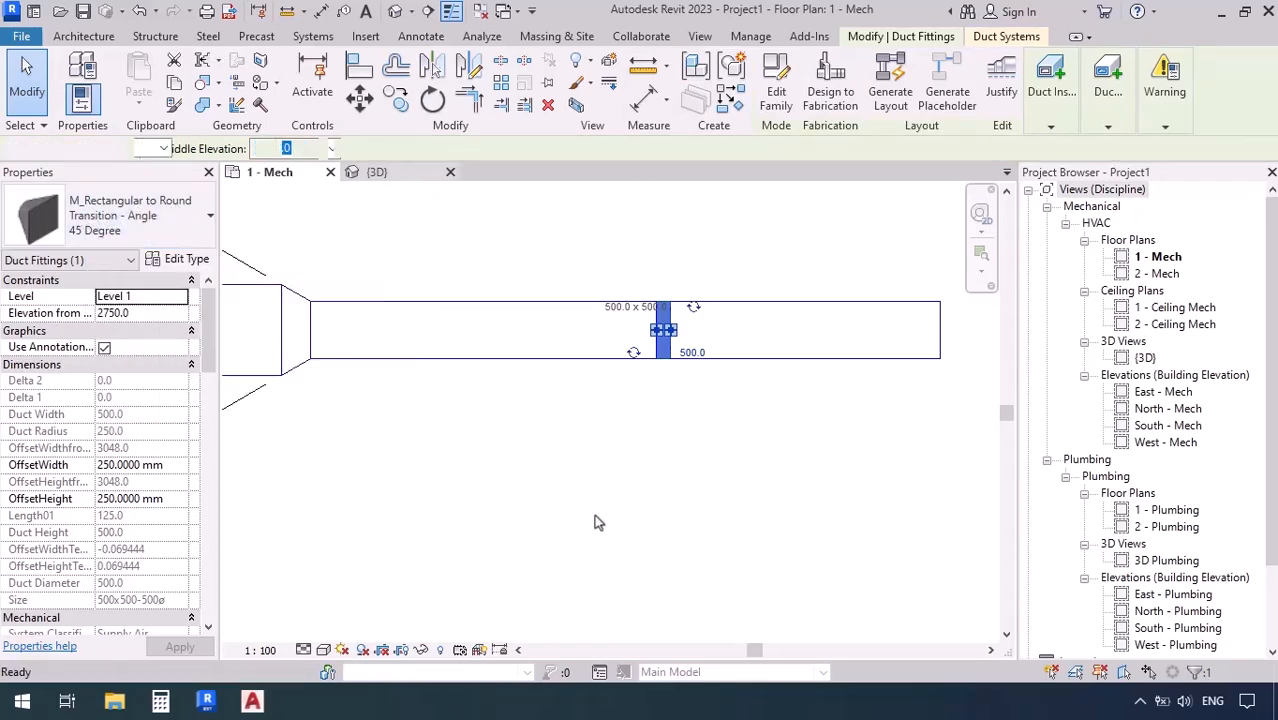
scroll(463, 426, down, 1)
middle_drag(702, 536, 535, 439)
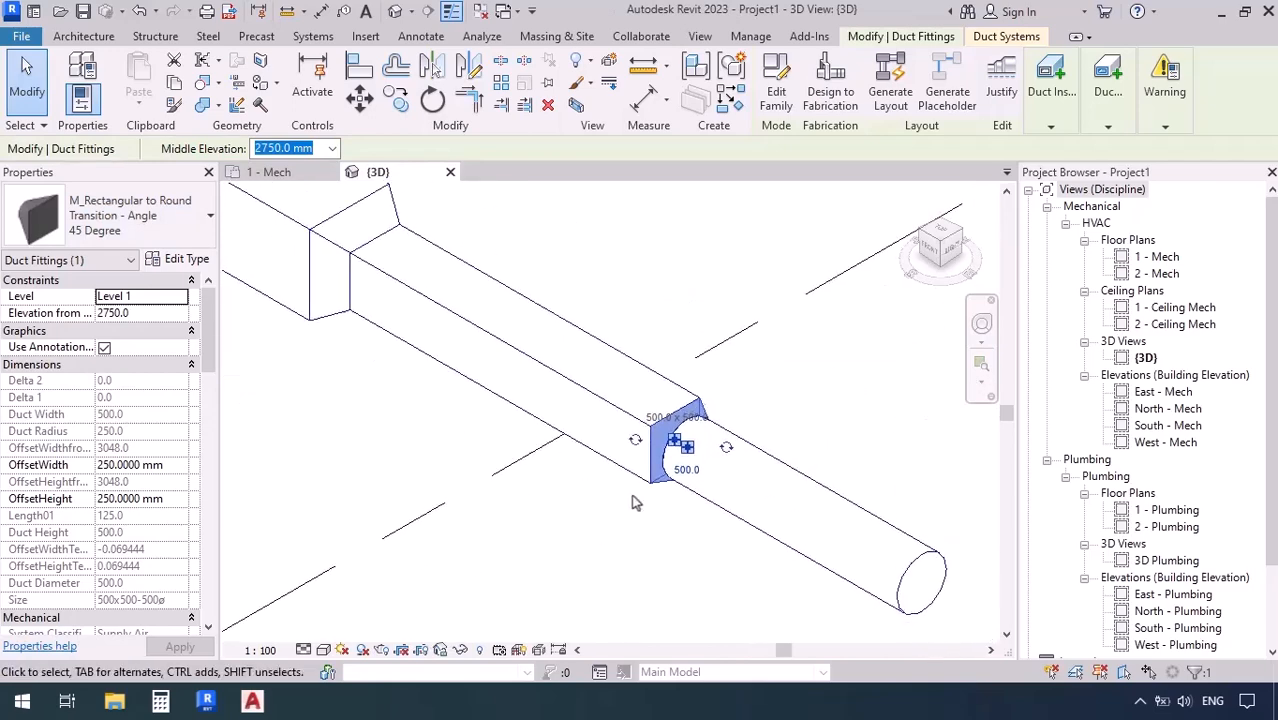
scroll(632, 496, up, 3)
scroll(702, 512, up, 1)
click(688, 522)
mouse_move(688, 522)
shift+middle_down()
mouse_move(670, 565)
mouse_move(639, 406)
shift+middle_up()
click(639, 406)
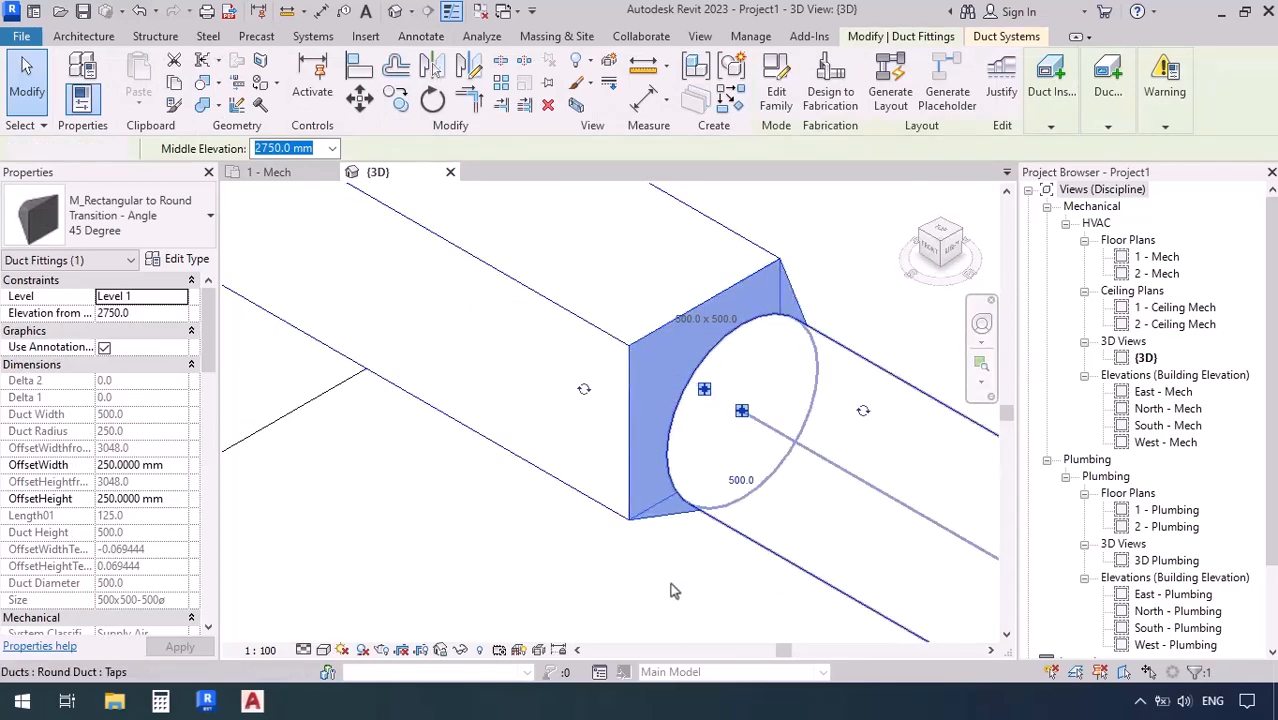
click(666, 522)
click(667, 530)
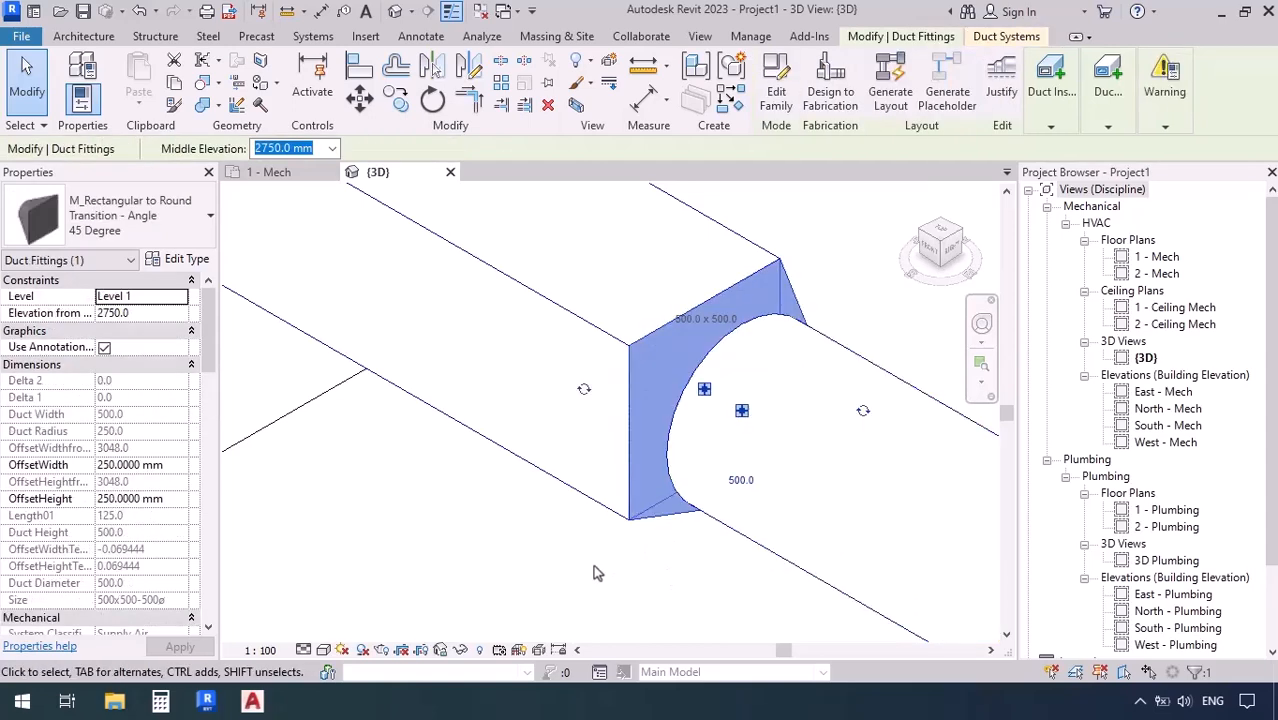
scroll(556, 421, down, 5)
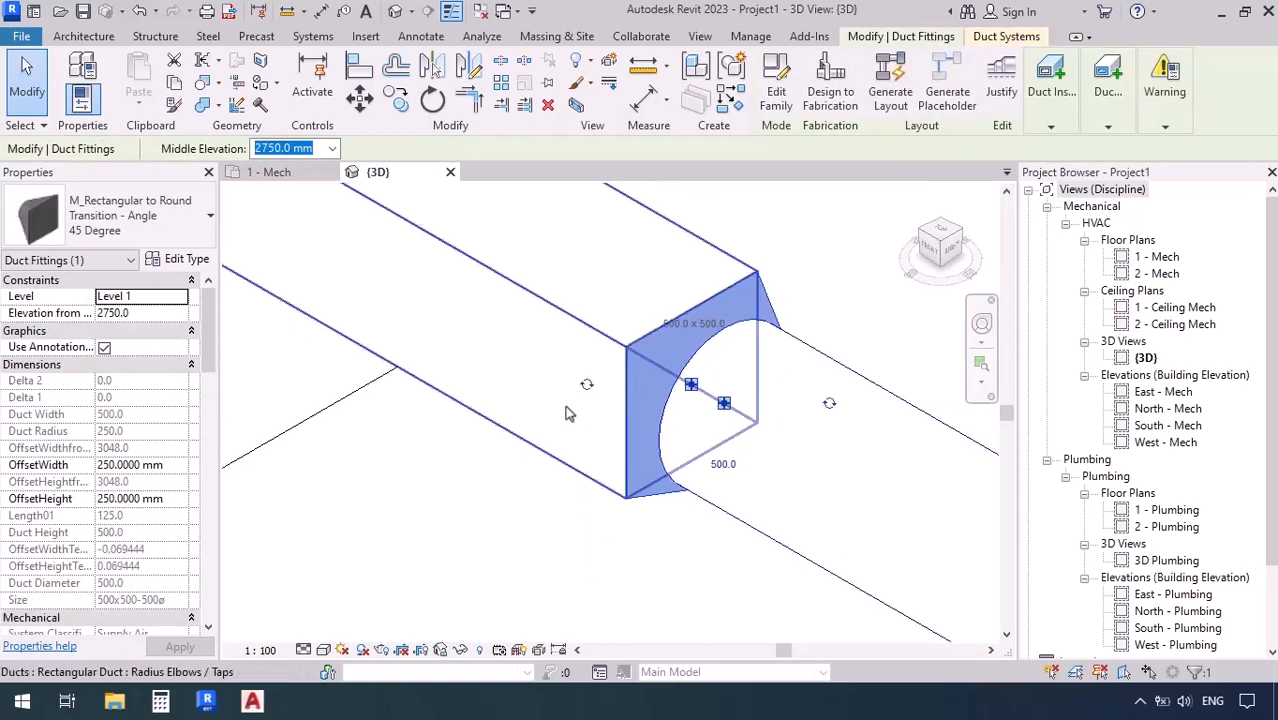
scroll(556, 421, down, 1)
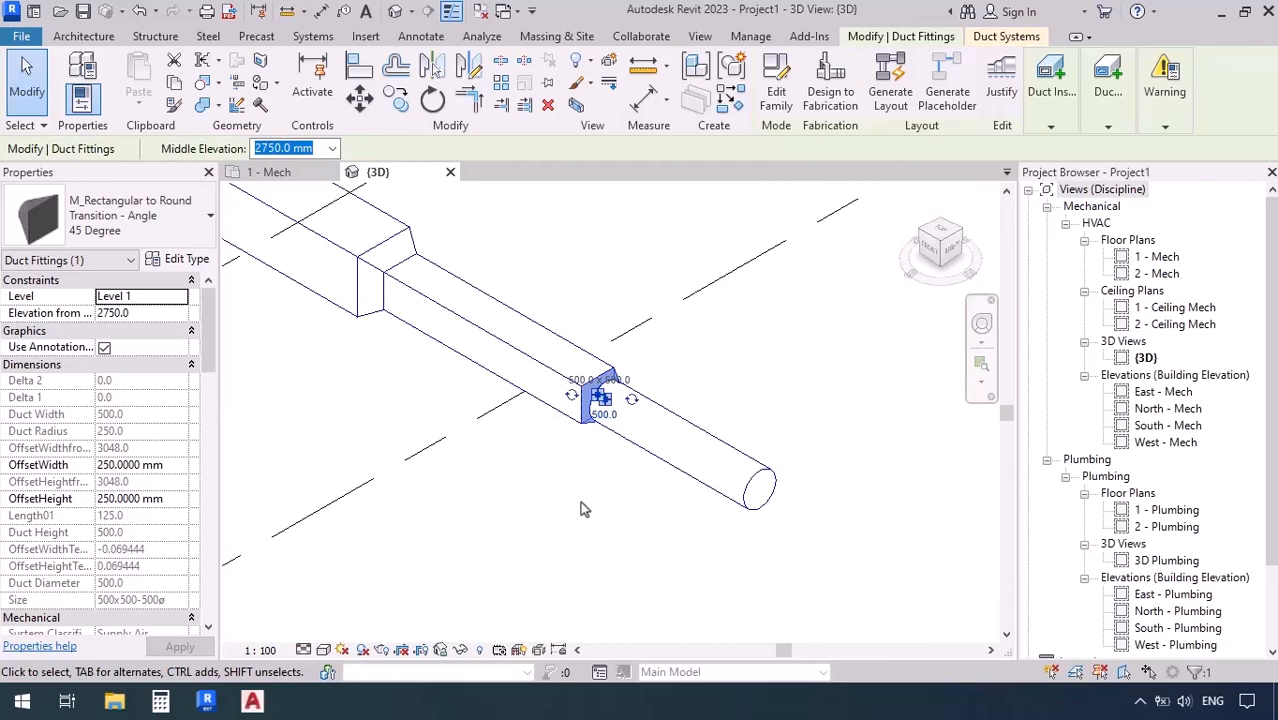
click(672, 527)
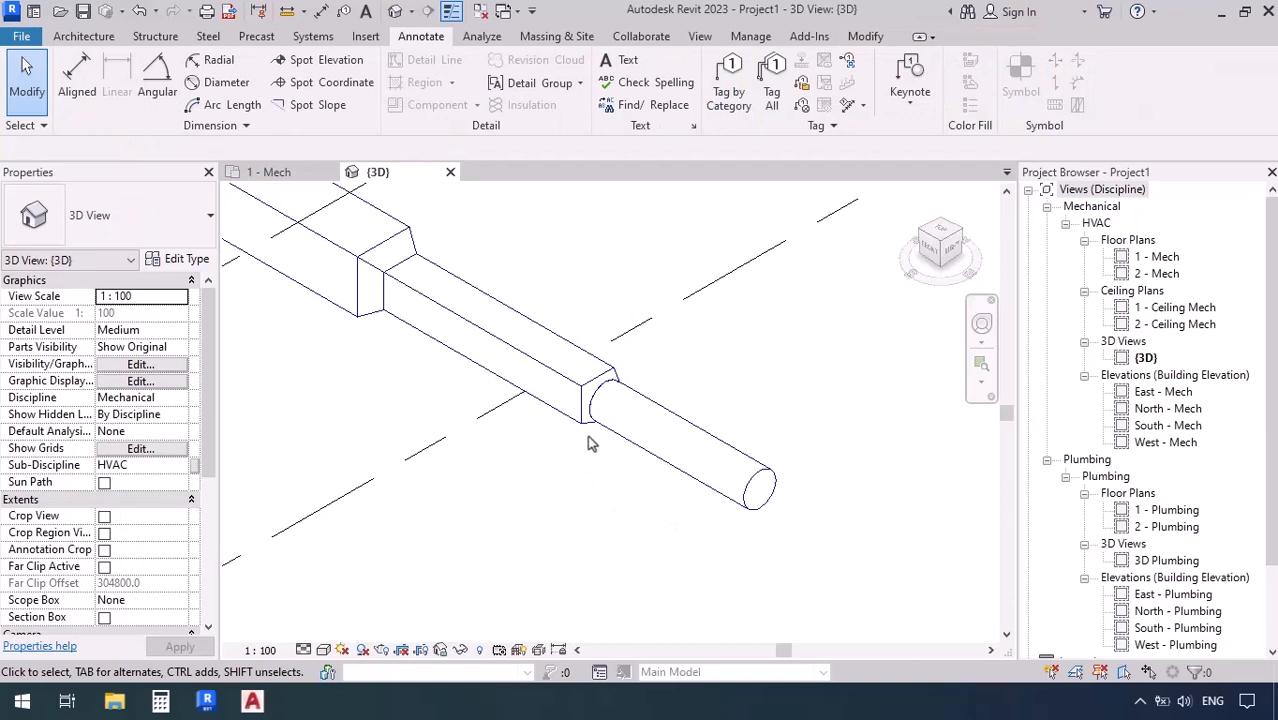
Step: In the 1 - Mech floor plan, split the 500 mm rectangular duct with Split Element about 1500 mm from its round-duct end
click(290, 172)
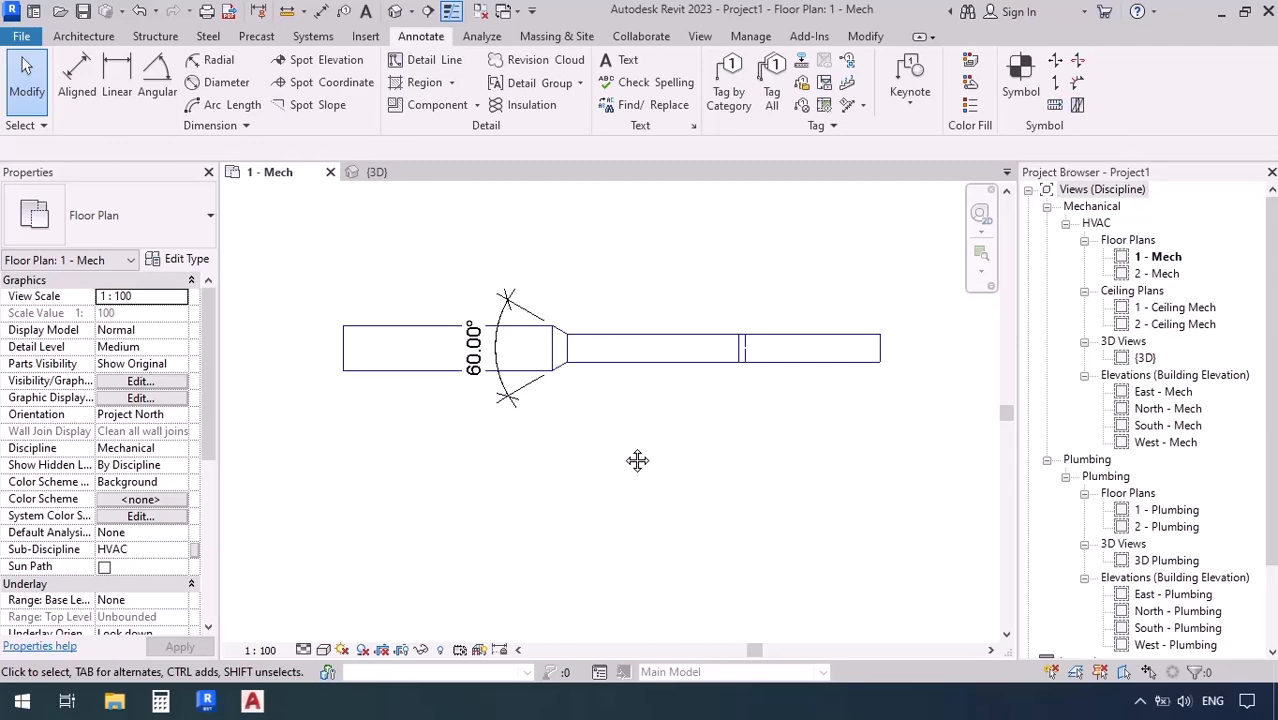
click(865, 37)
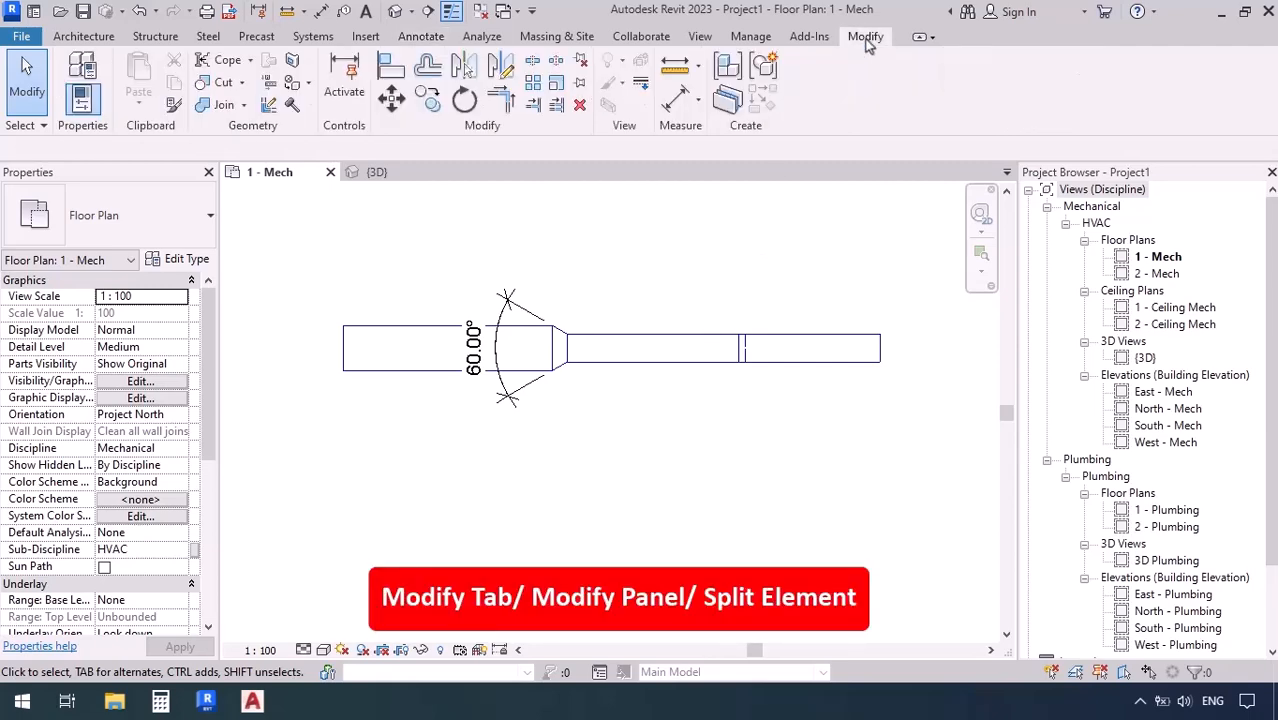
click(534, 64)
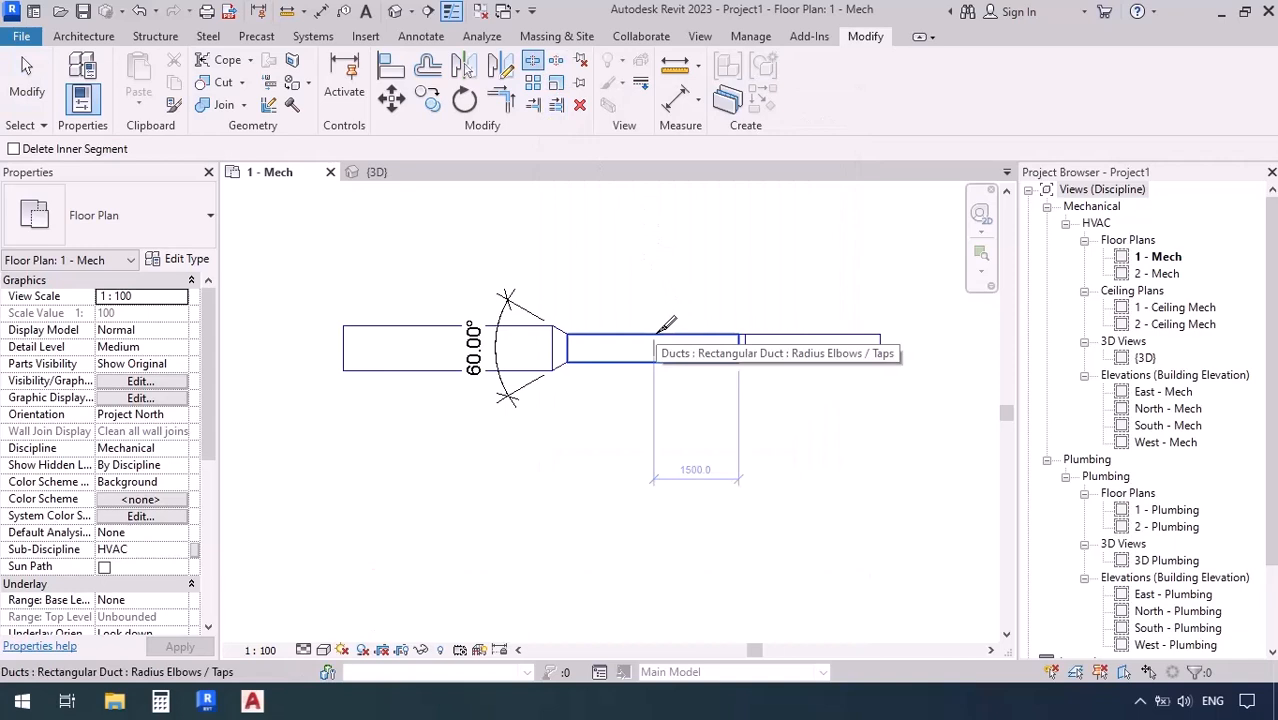
scroll(660, 330, up, 3)
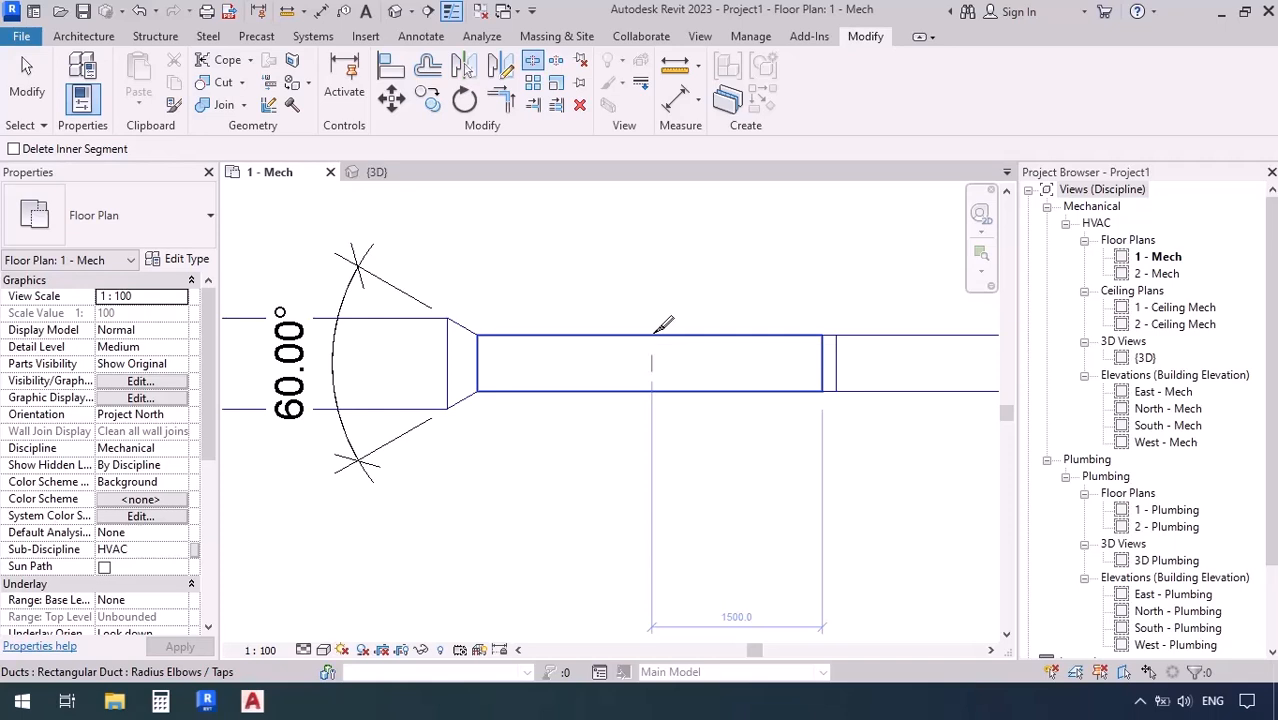
click(653, 334)
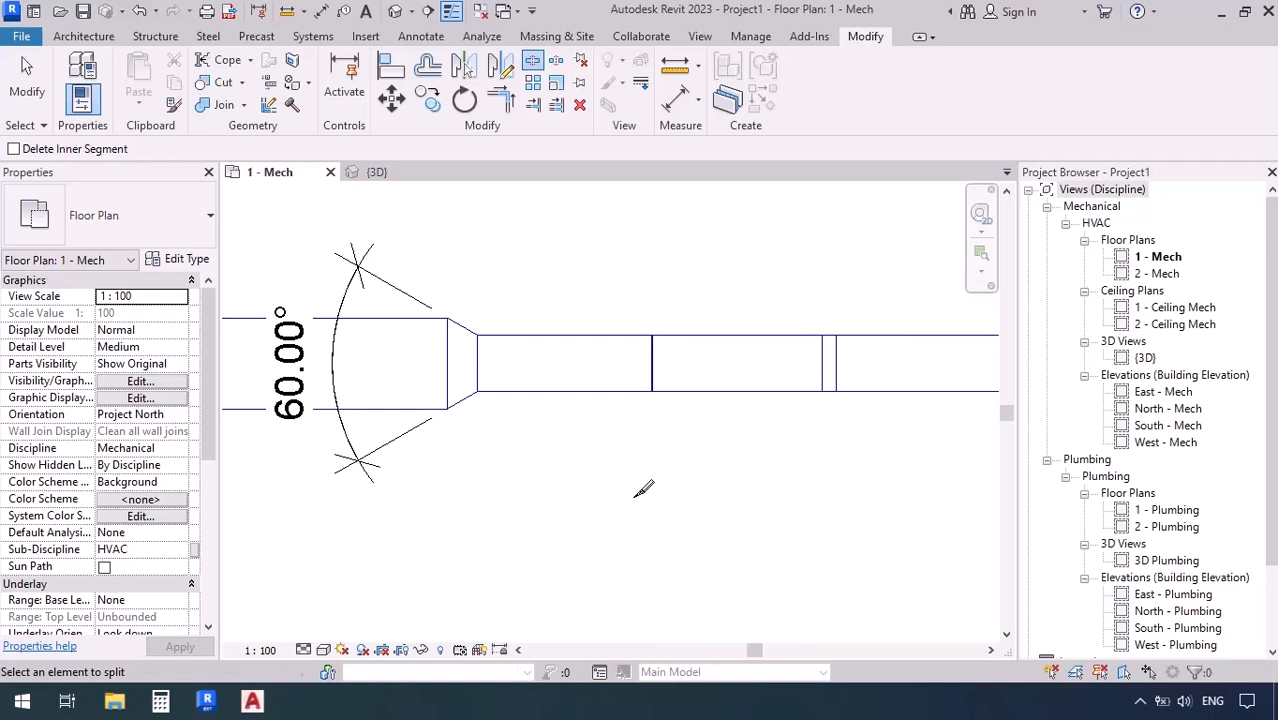
key(Escape)
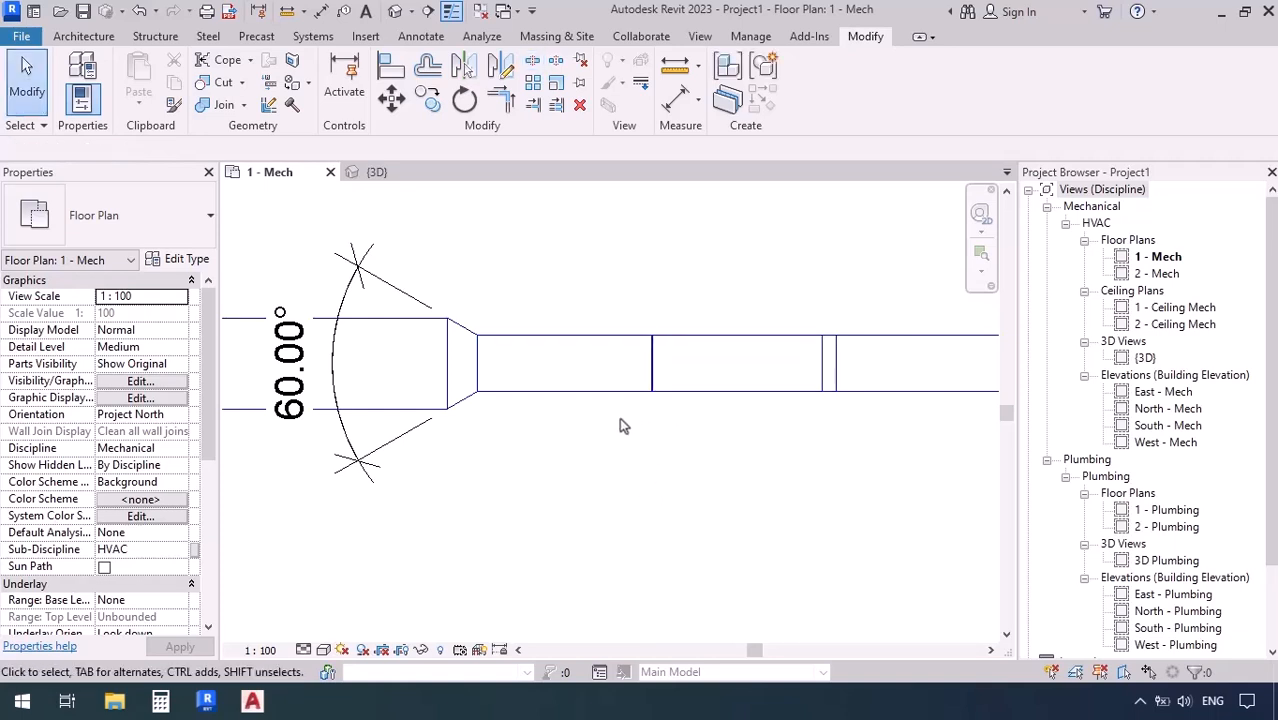
Step: Select the fitting at the split in the 500 mm rectangular duct and examine its family and type
scroll(659, 408, up, 5)
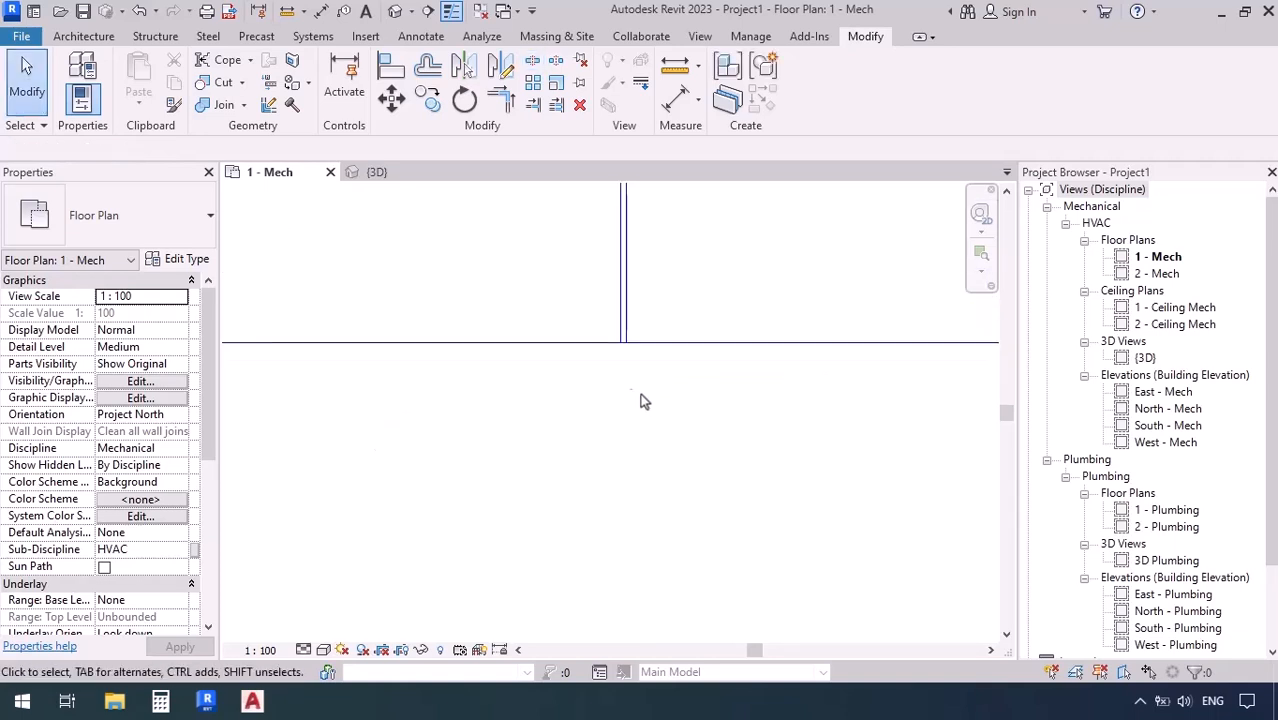
middle_drag(616, 379, 637, 513)
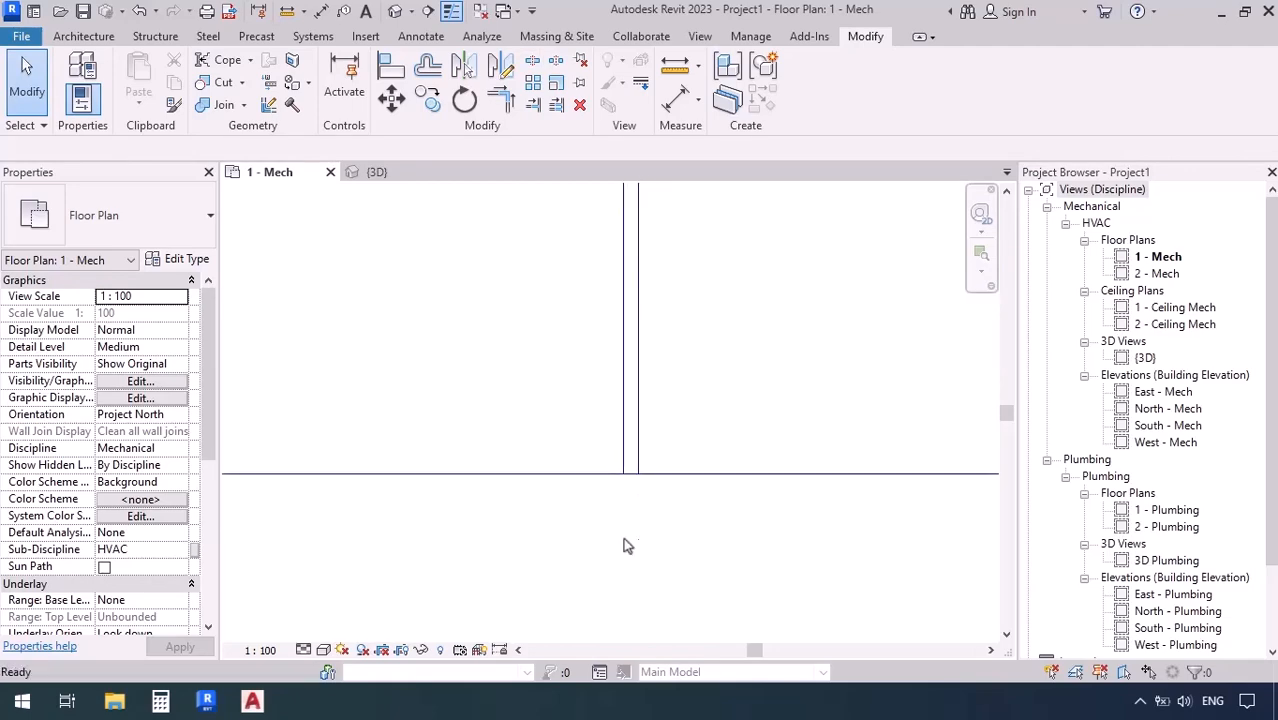
click(631, 487)
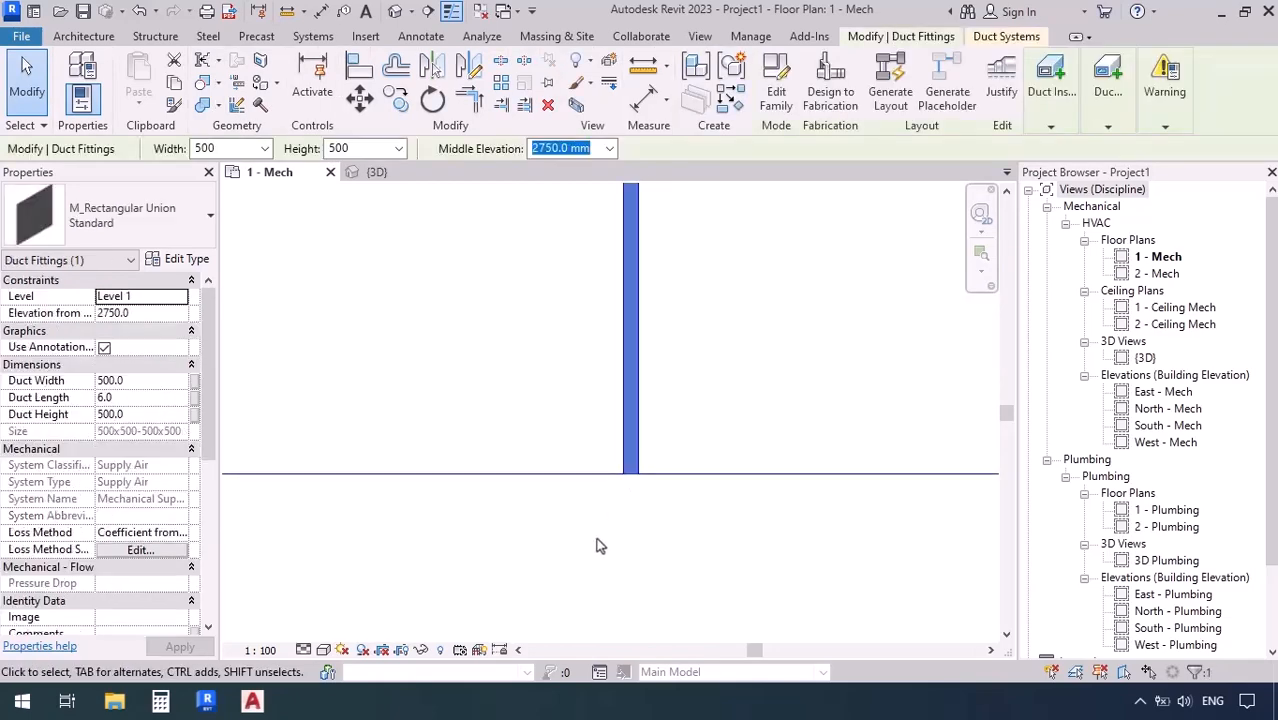
scroll(597, 546, down, 3)
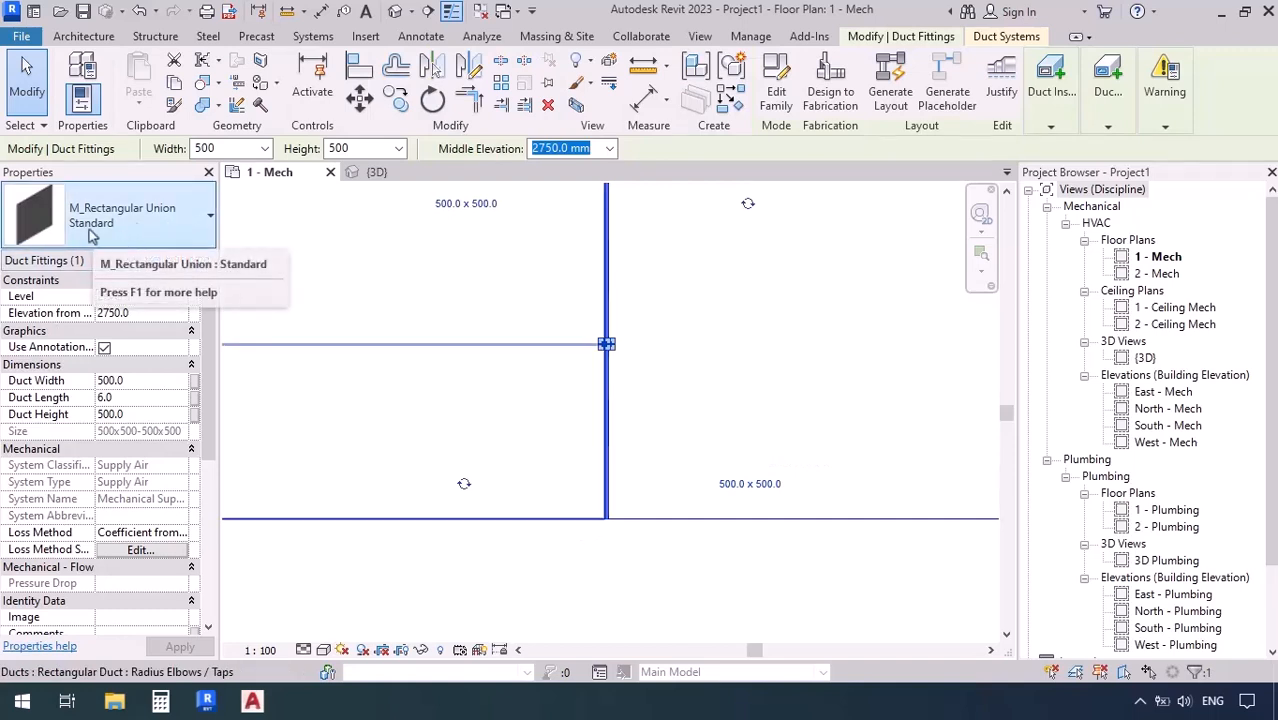
scroll(630, 355, down, 2)
scroll(630, 358, down, 2)
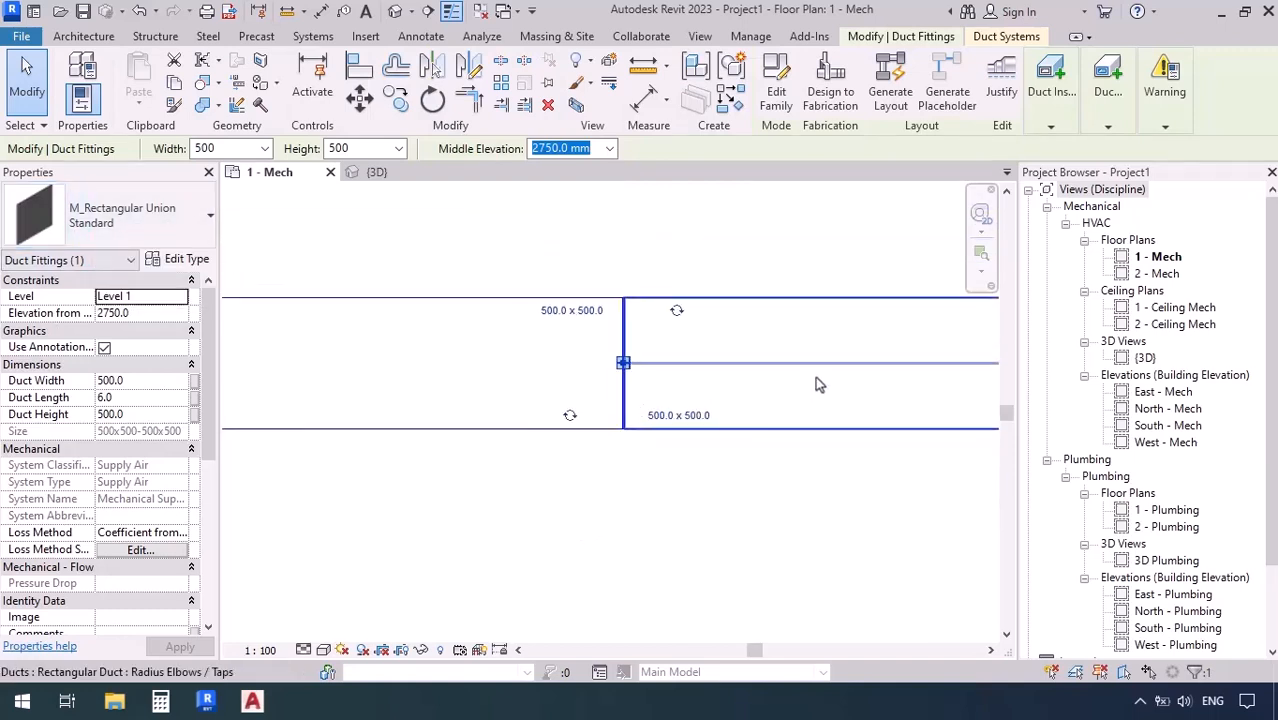
scroll(710, 360, down, 2)
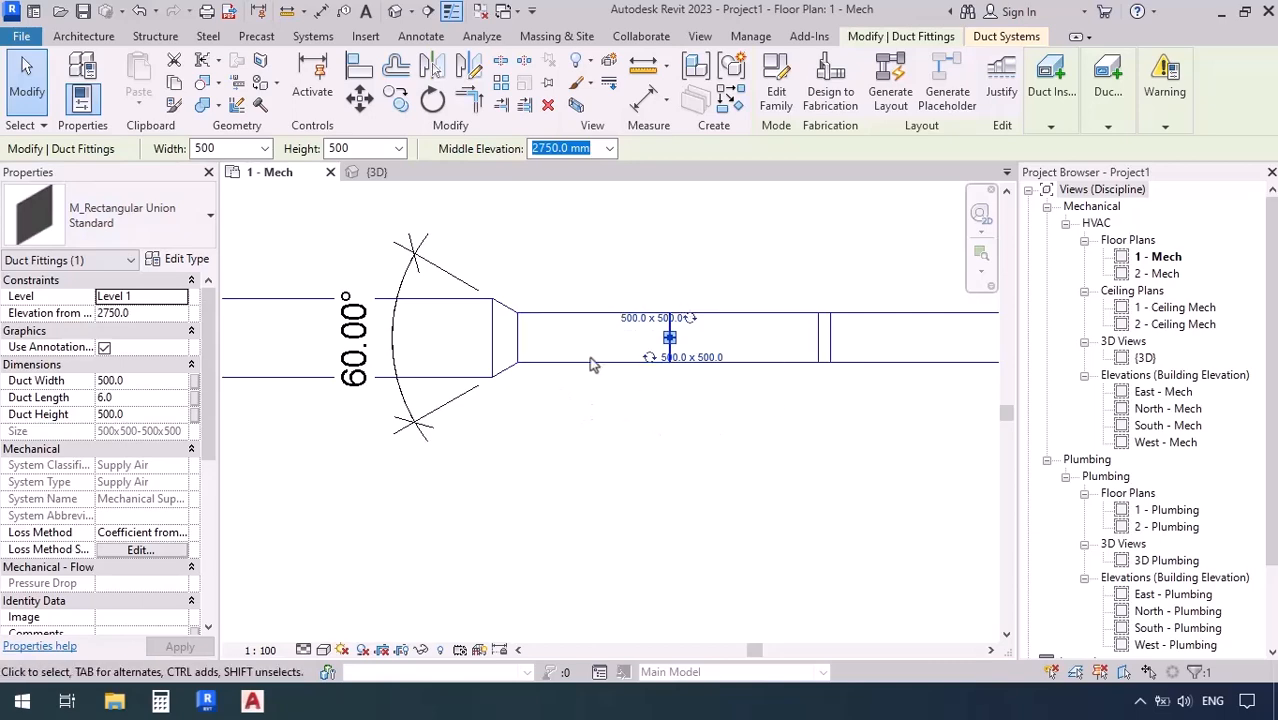
click(696, 487)
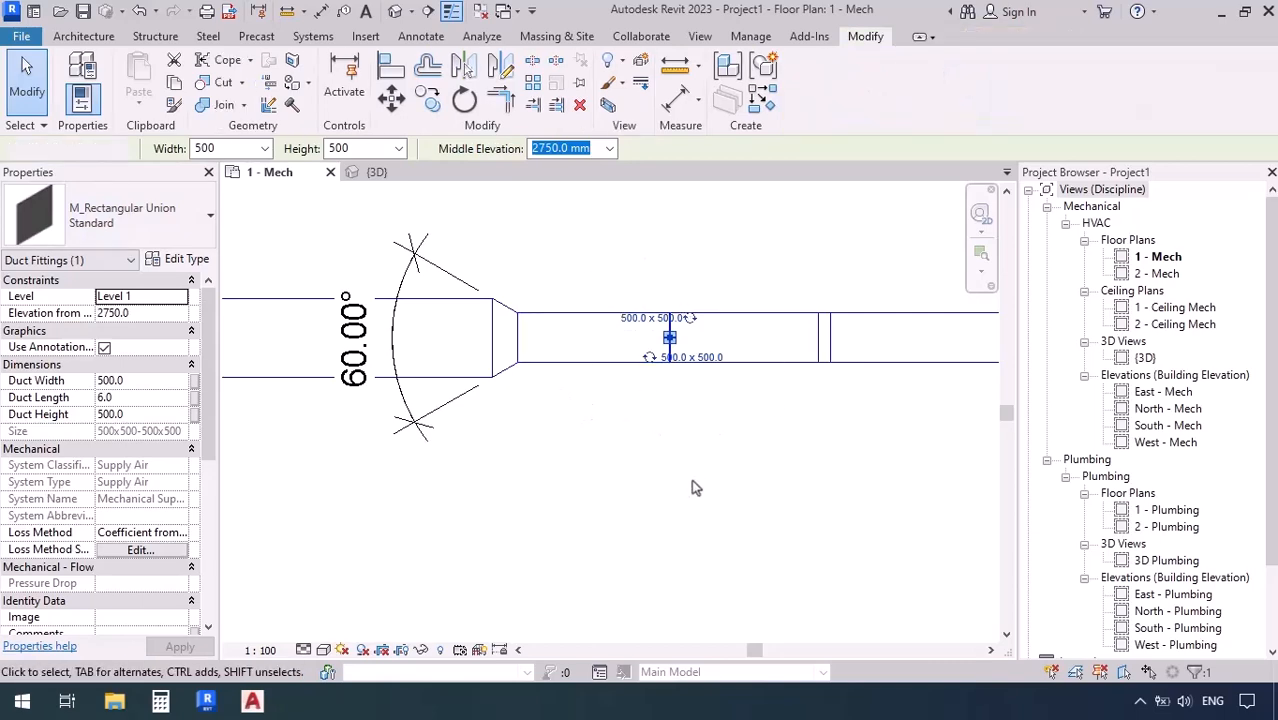
scroll(540, 437, down, 2)
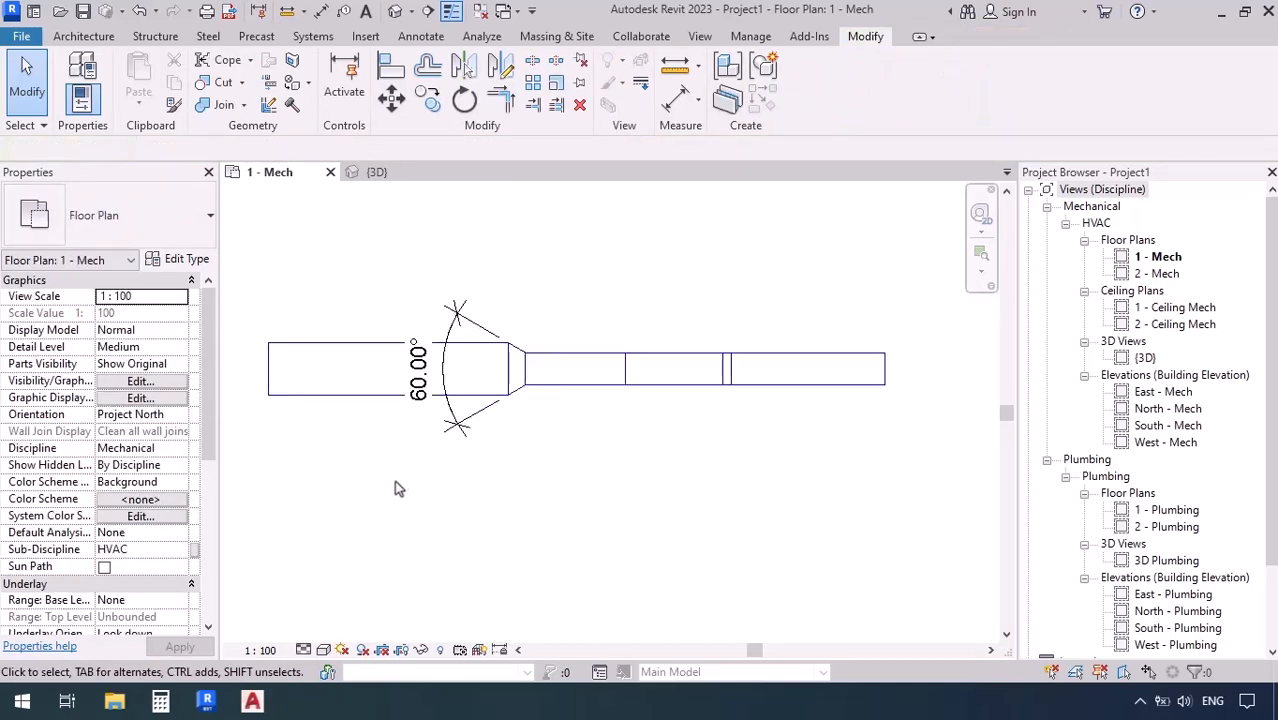
mouse_move(695, 514)
middle_down()
mouse_move(676, 510)
mouse_move(710, 502)
middle_up()
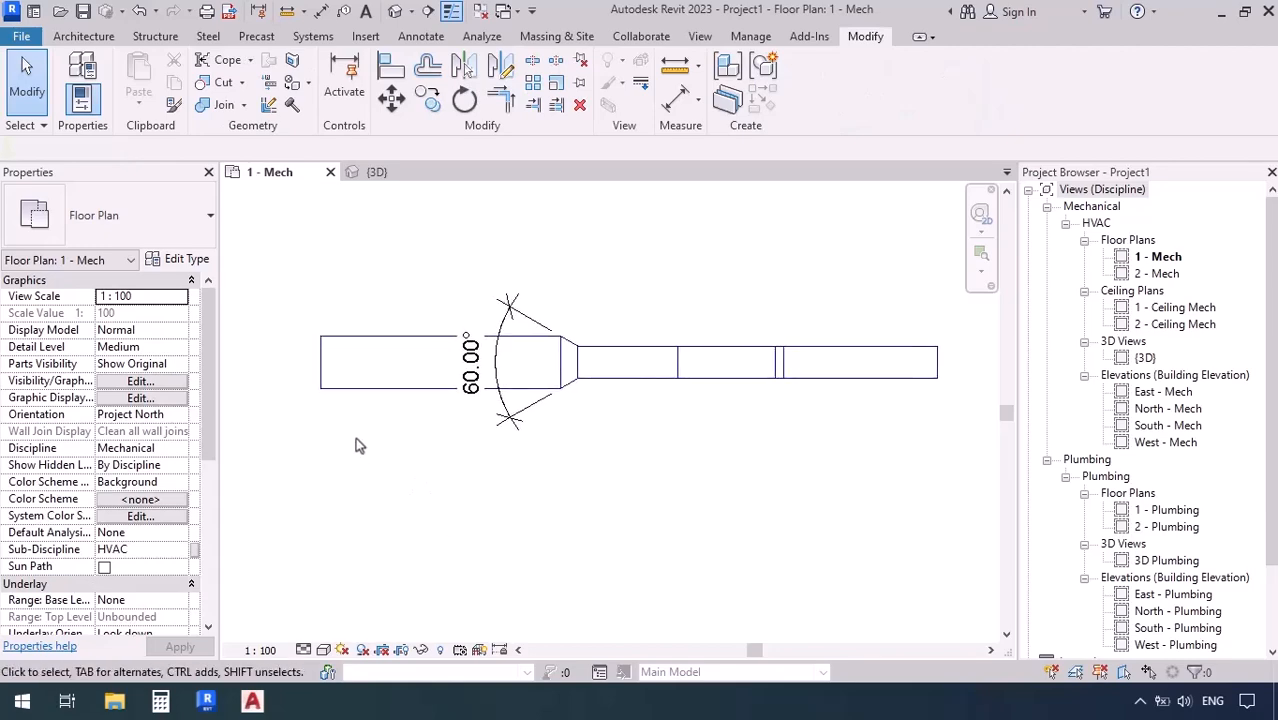
Step: Close the free end of the 800 x 800 rectangular duct with Cap Open Ends
click(350, 400)
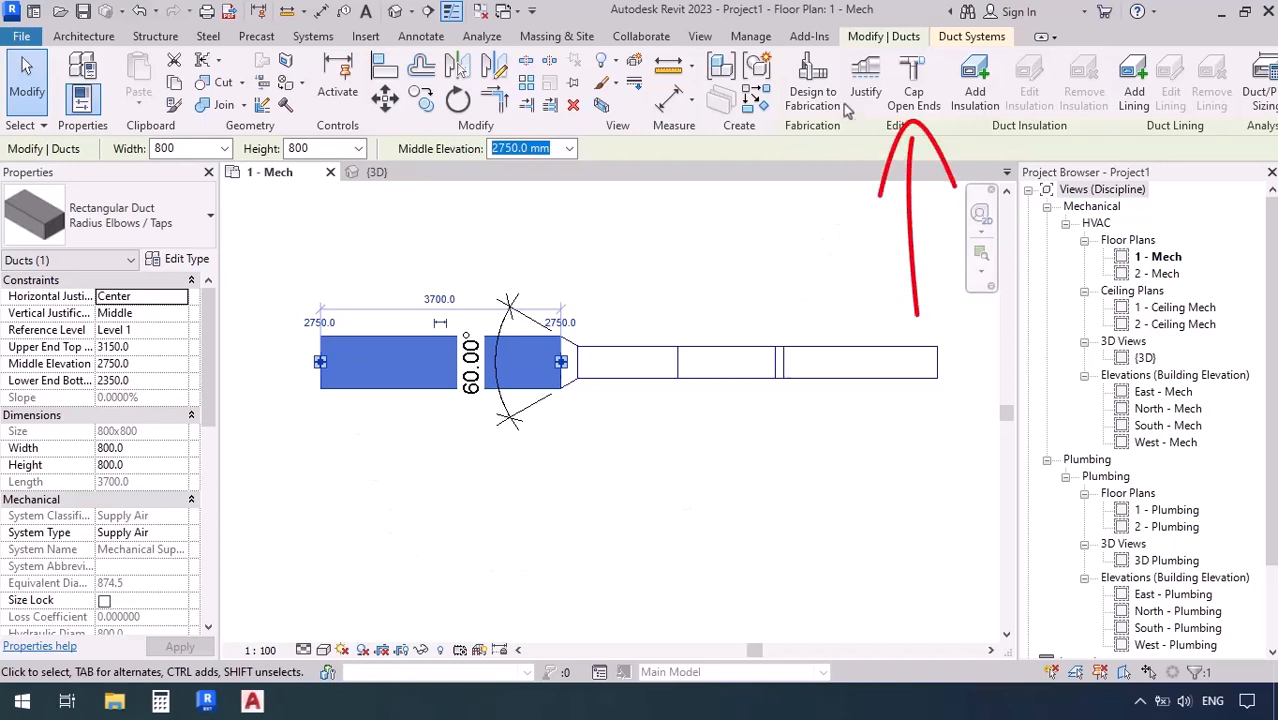
click(928, 113)
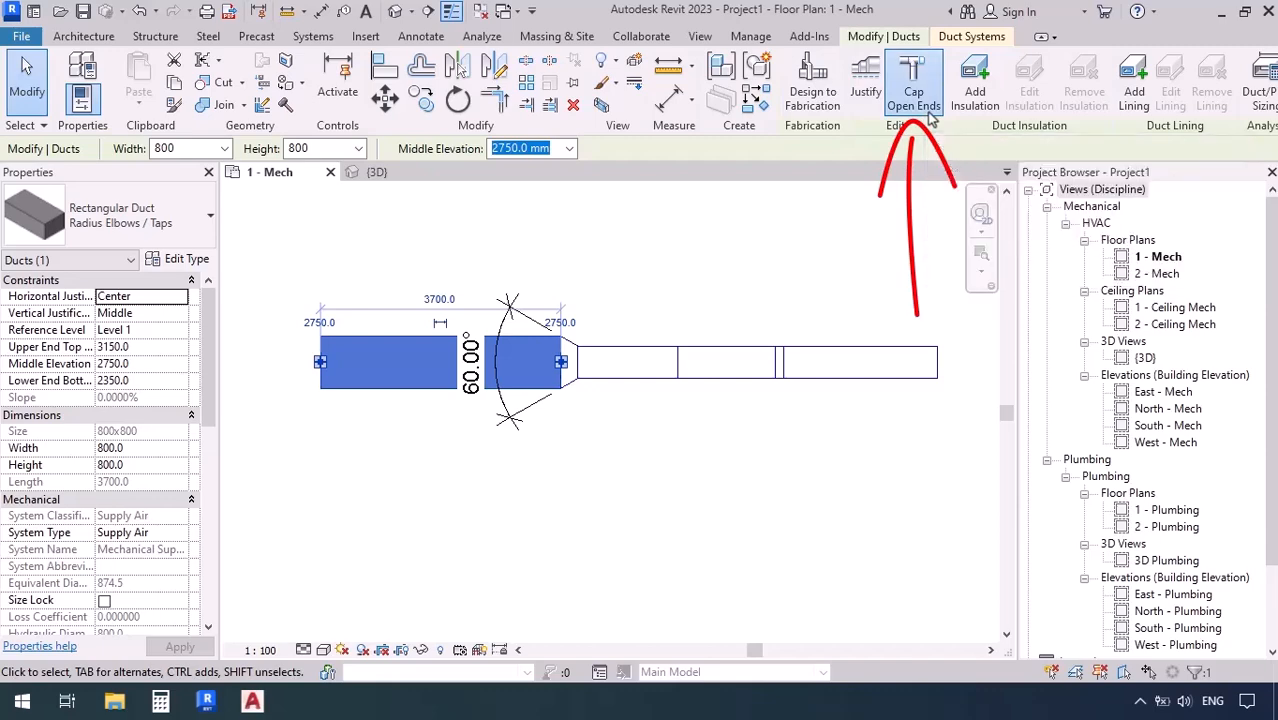
click(420, 370)
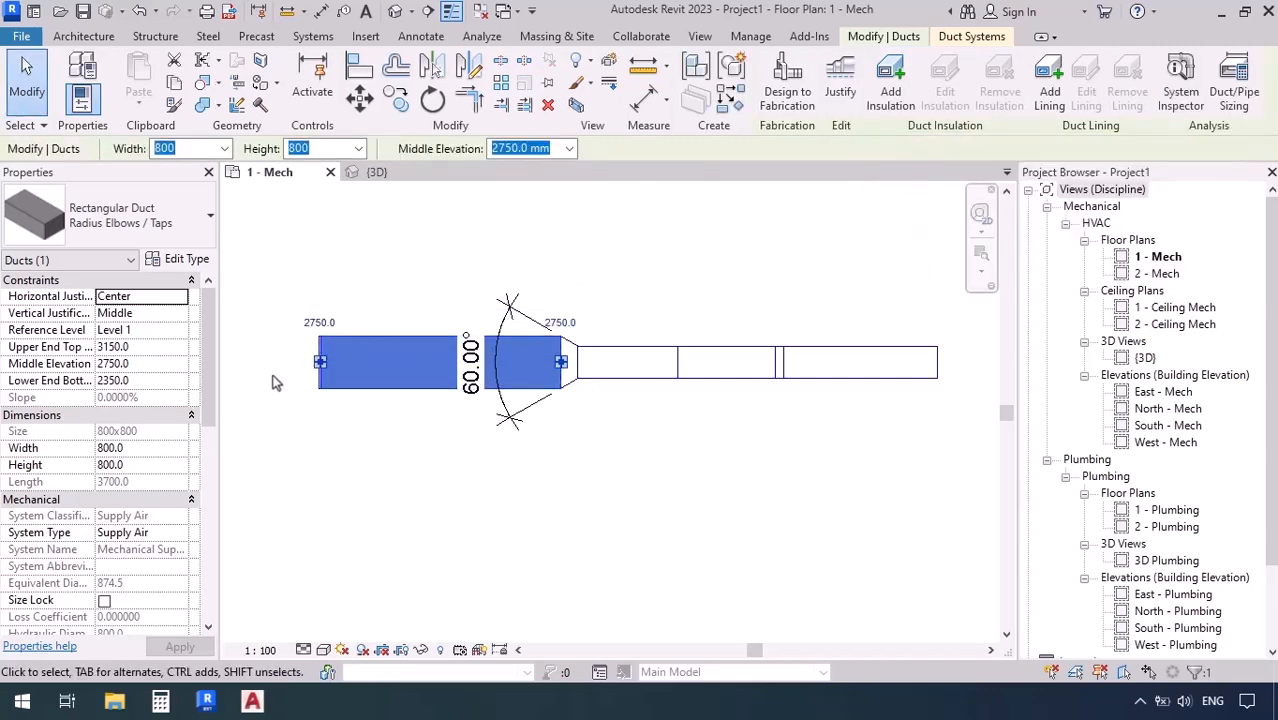
Step: Select the cap on the end of the 800 x 800 duct and examine its family and type
scroll(421, 428, up, 3)
scroll(400, 430, up, 2)
middle_drag(445, 576, 449, 582)
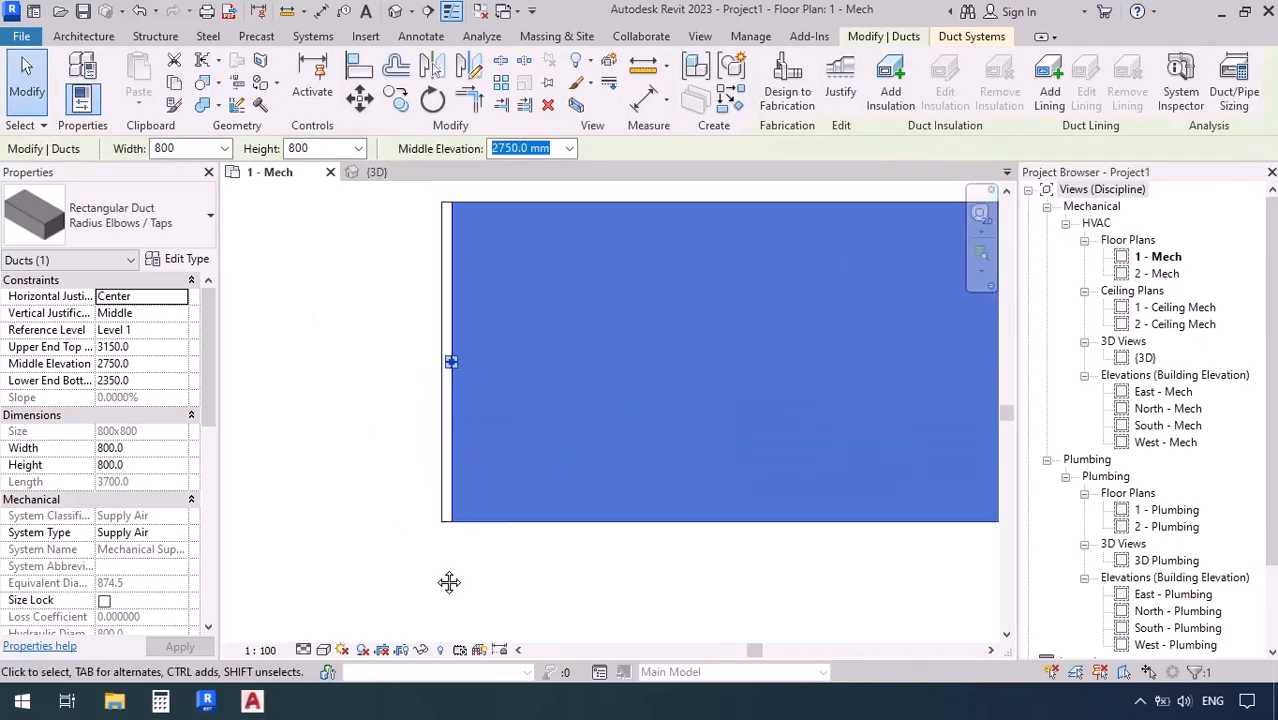
click(440, 521)
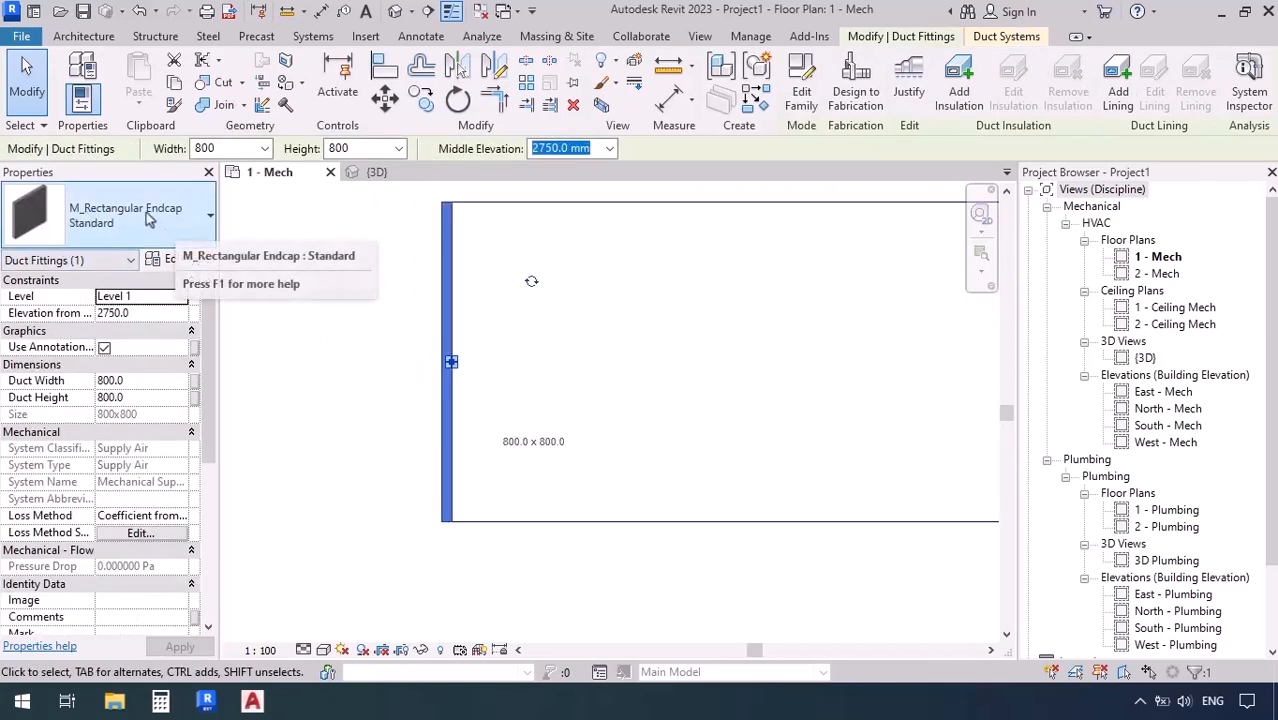
scroll(374, 300, down, 3)
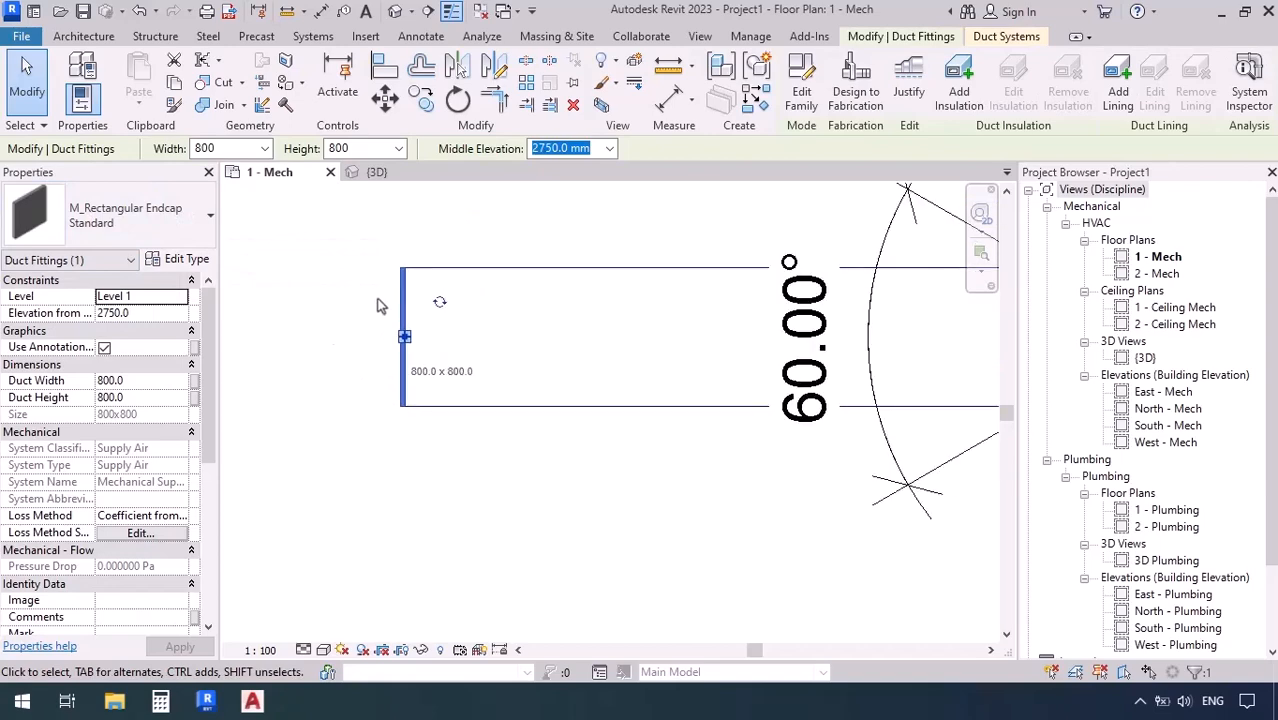
scroll(362, 417, down, 2)
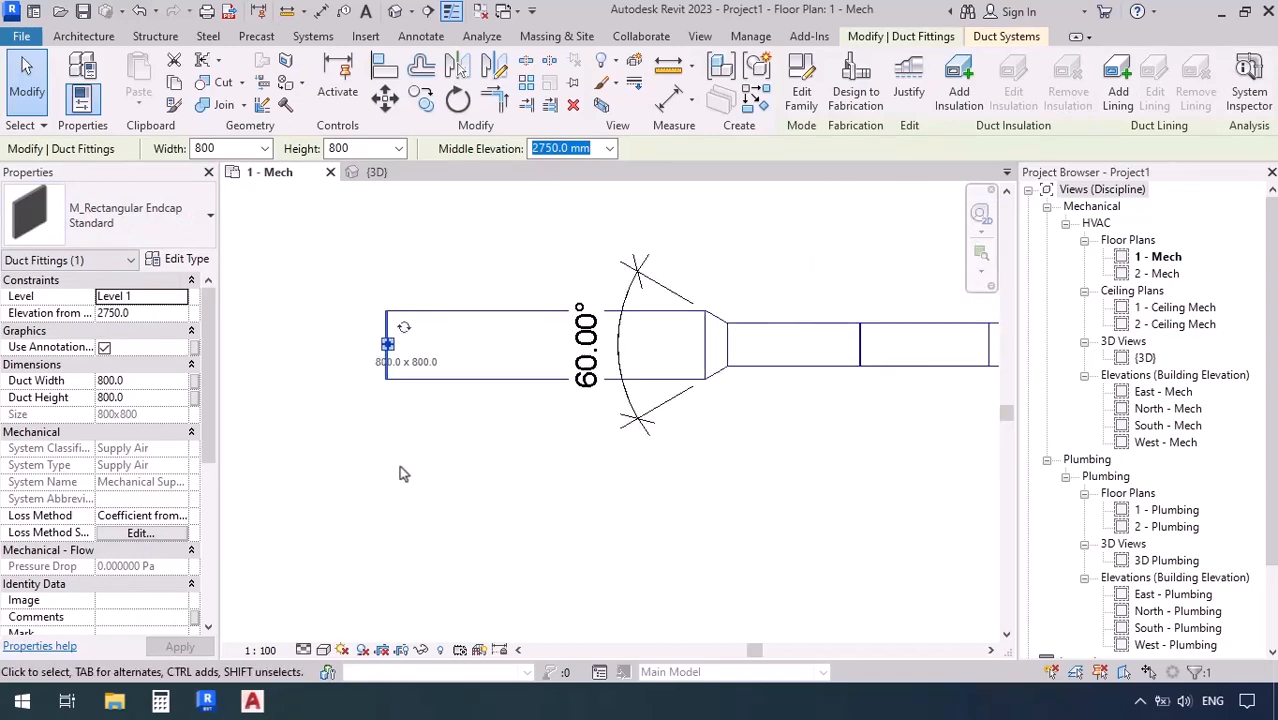
click(488, 526)
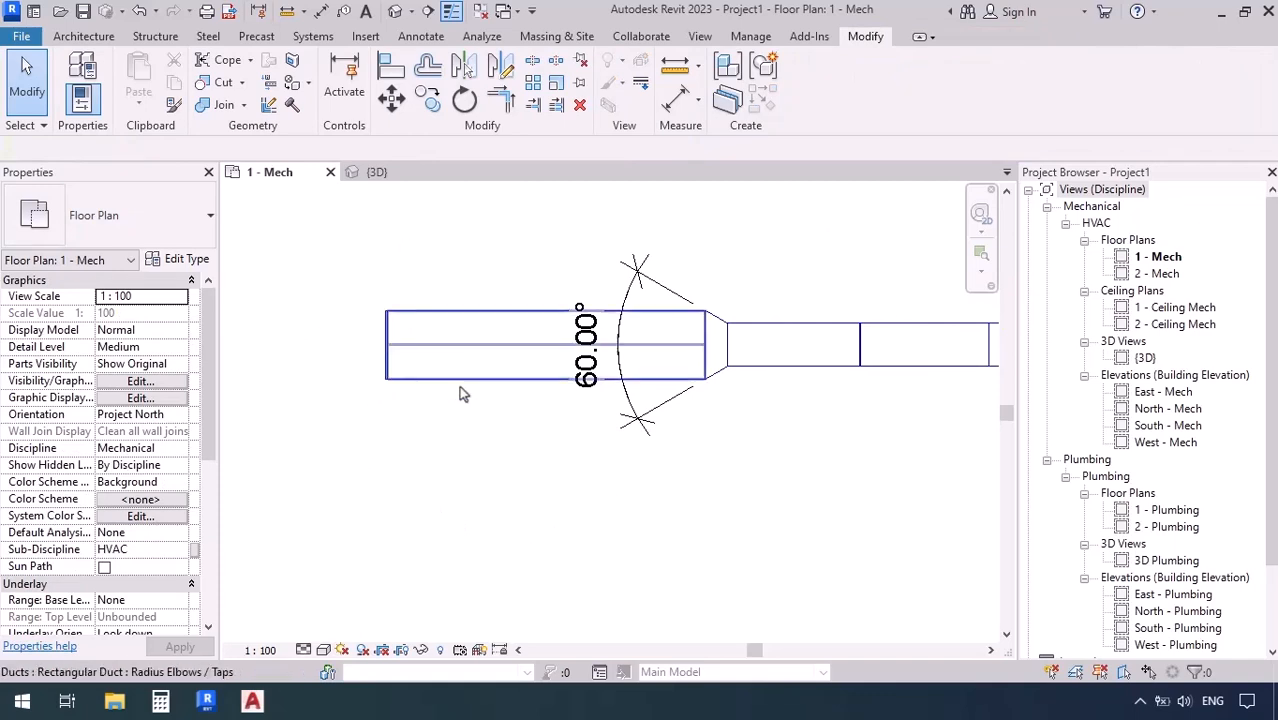
scroll(378, 409, down, 2)
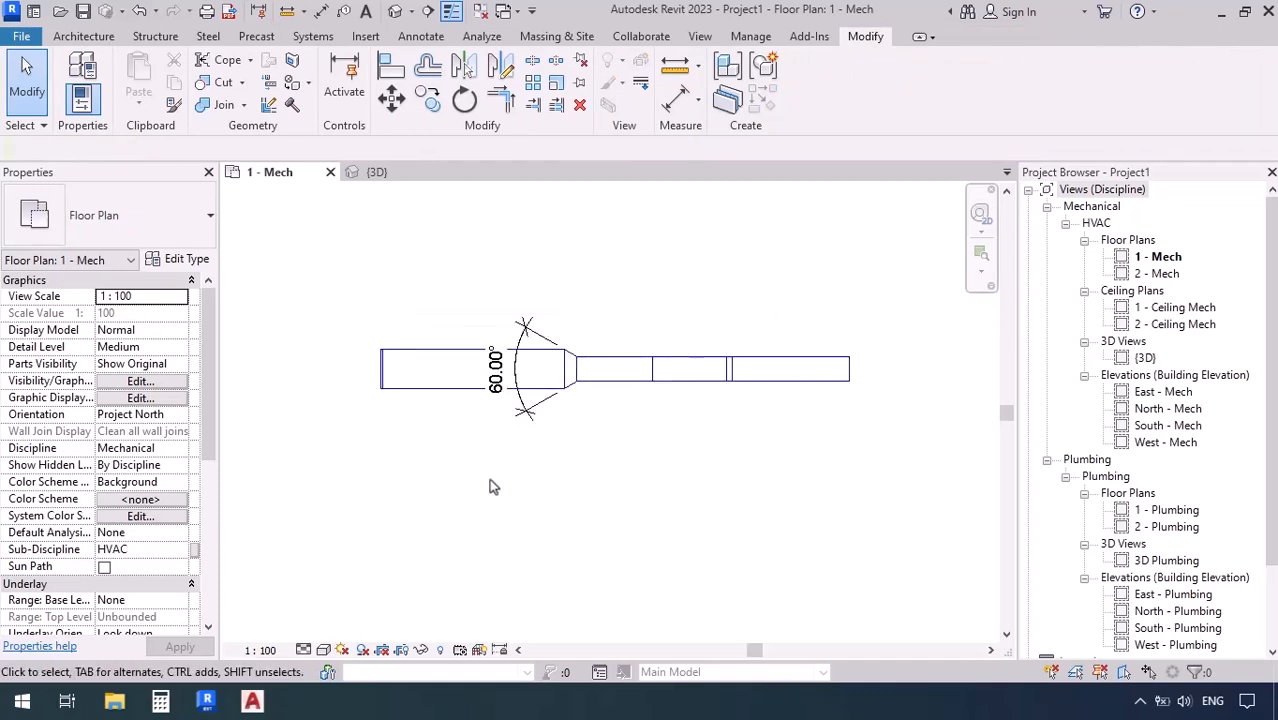
Step: Start a Rectangular Duct of type Radius Elbows / Taps and review the fittings listed in its routing preferences
click(313, 36)
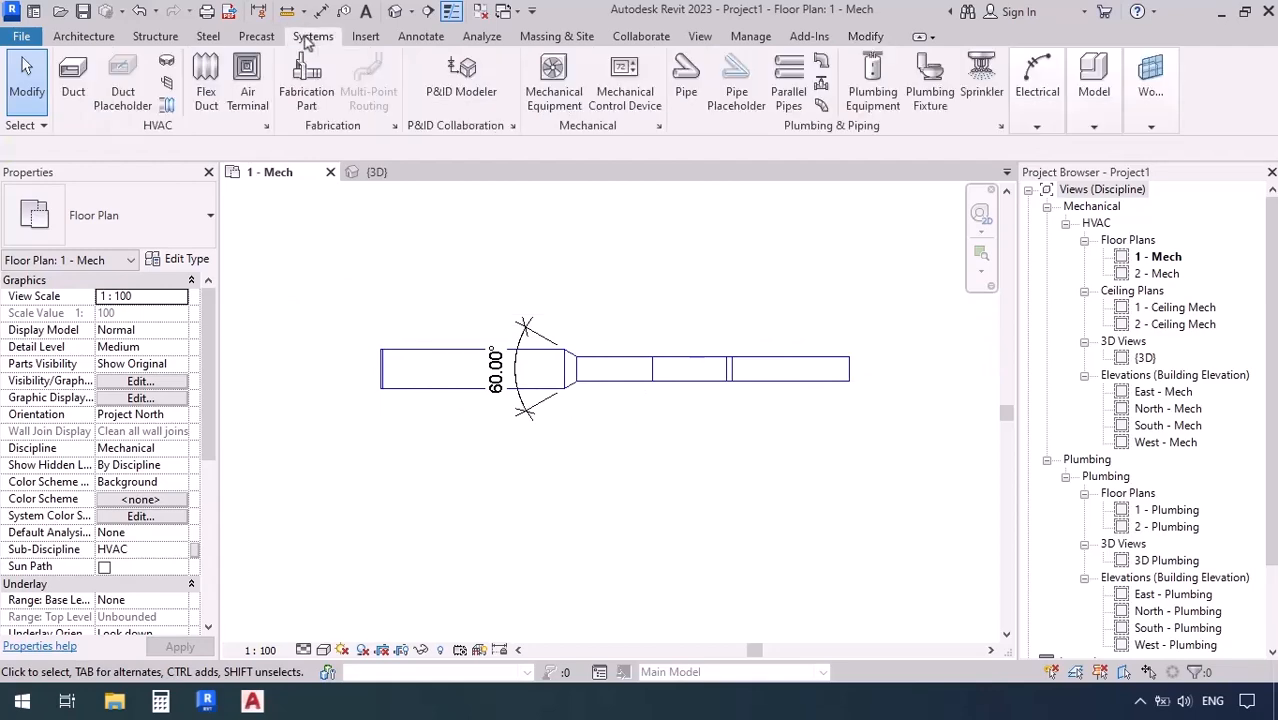
click(73, 93)
click(180, 228)
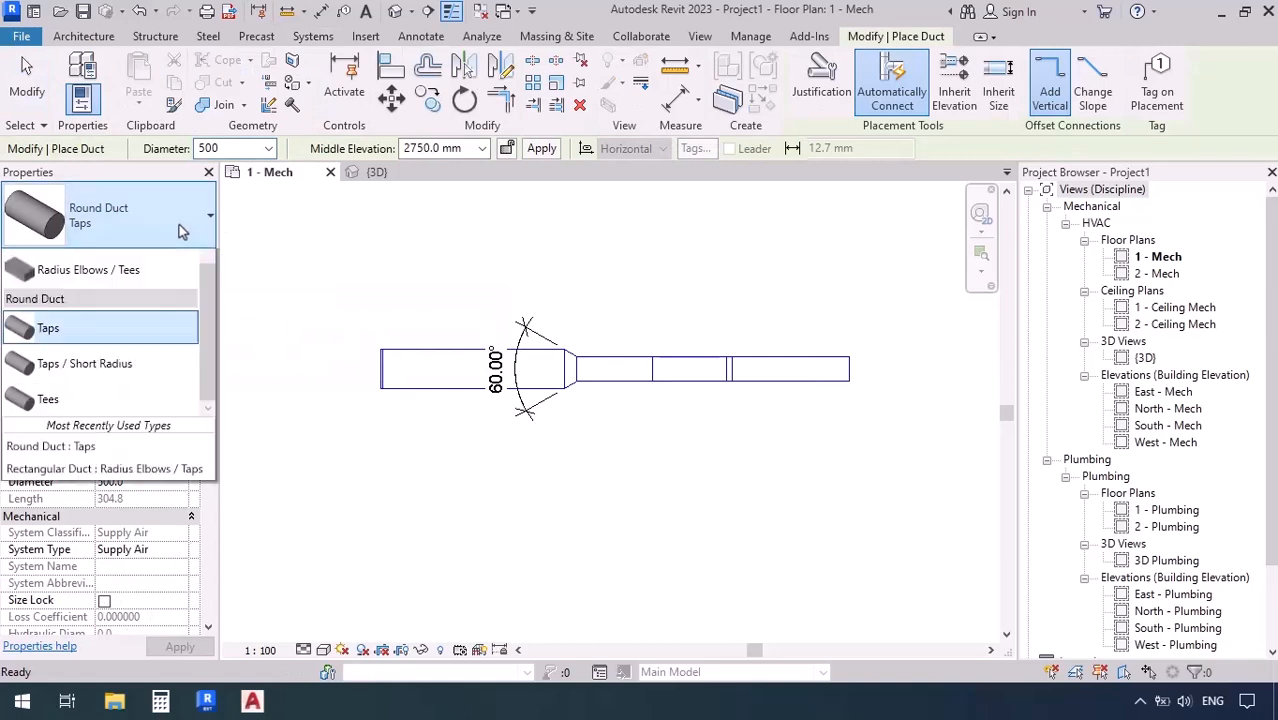
click(120, 361)
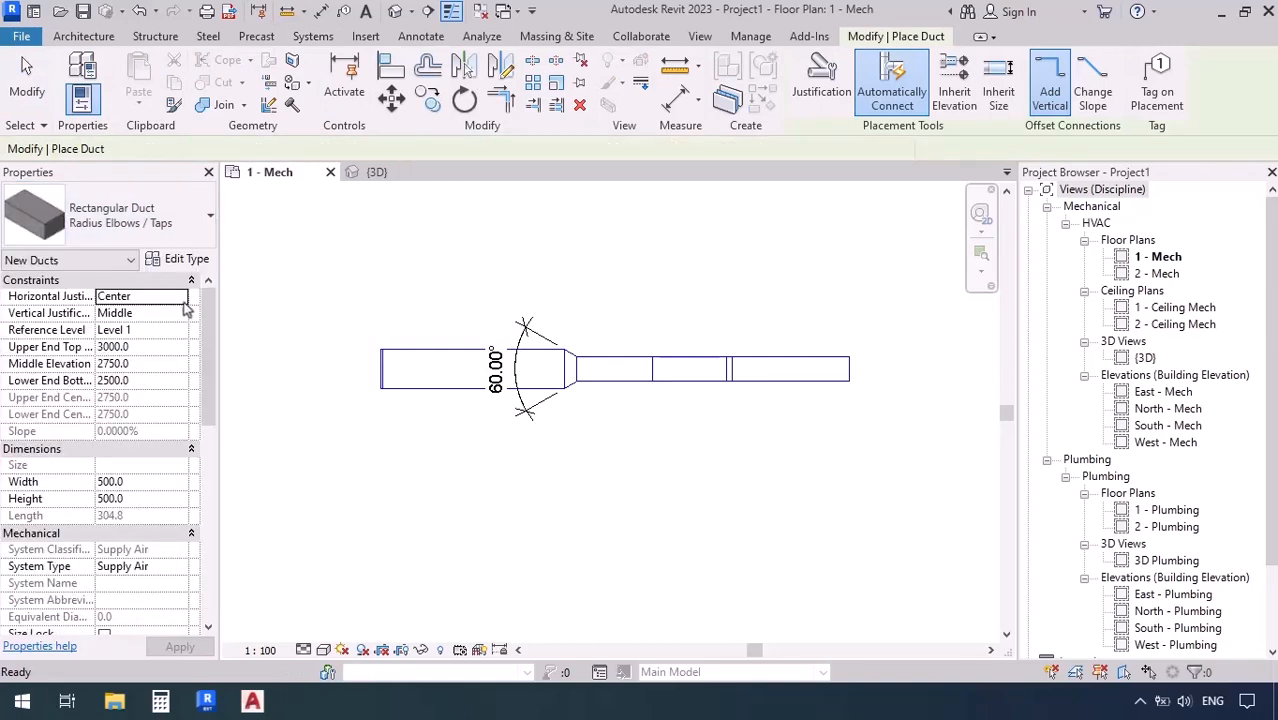
click(183, 262)
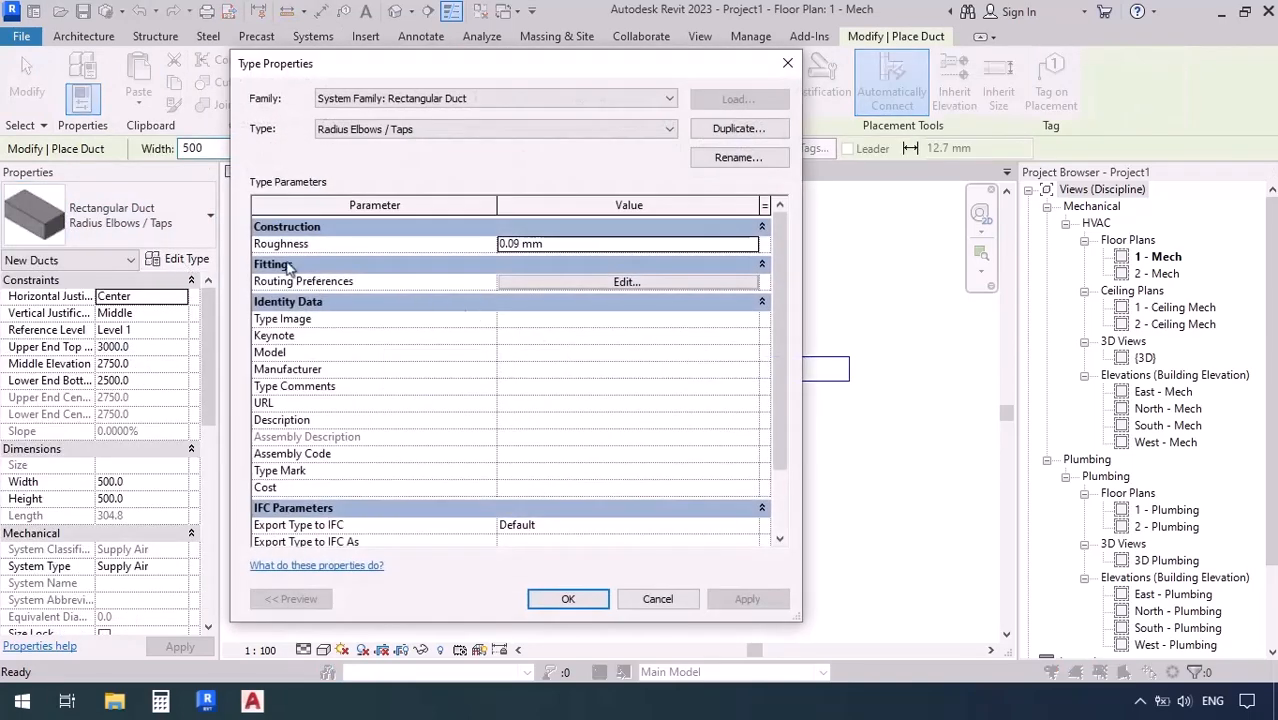
click(540, 282)
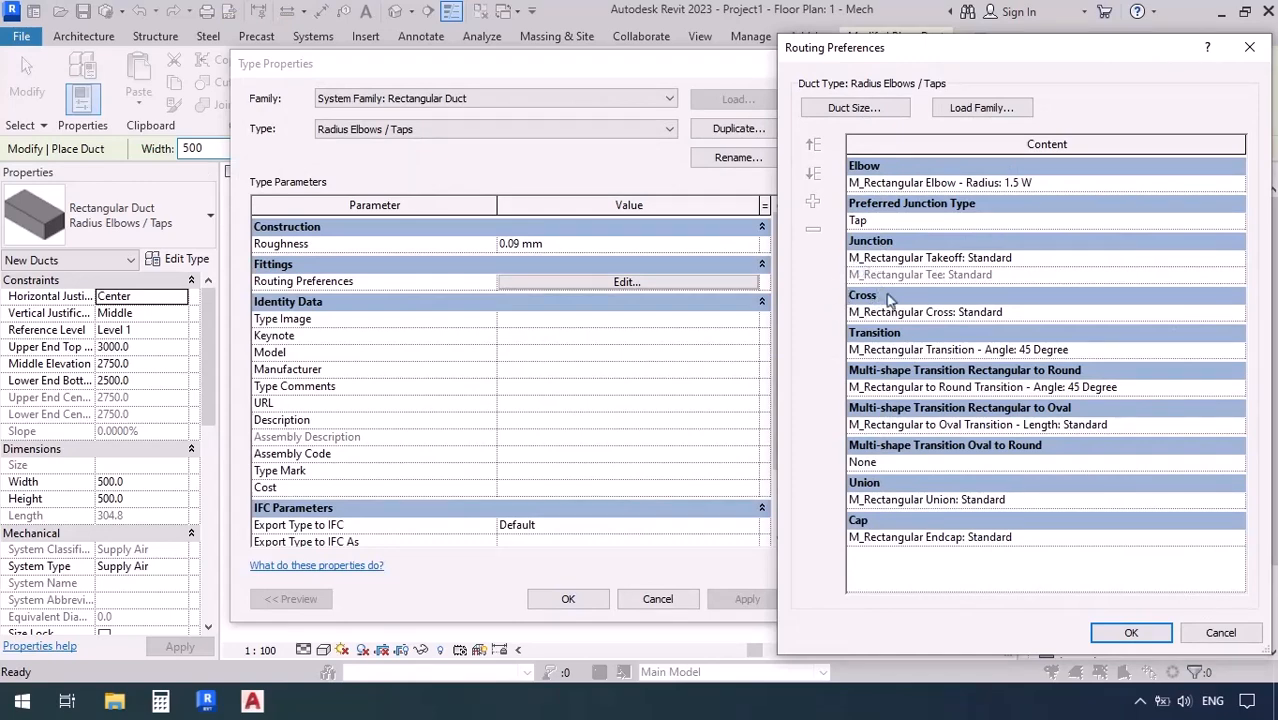
click(1131, 634)
click(568, 599)
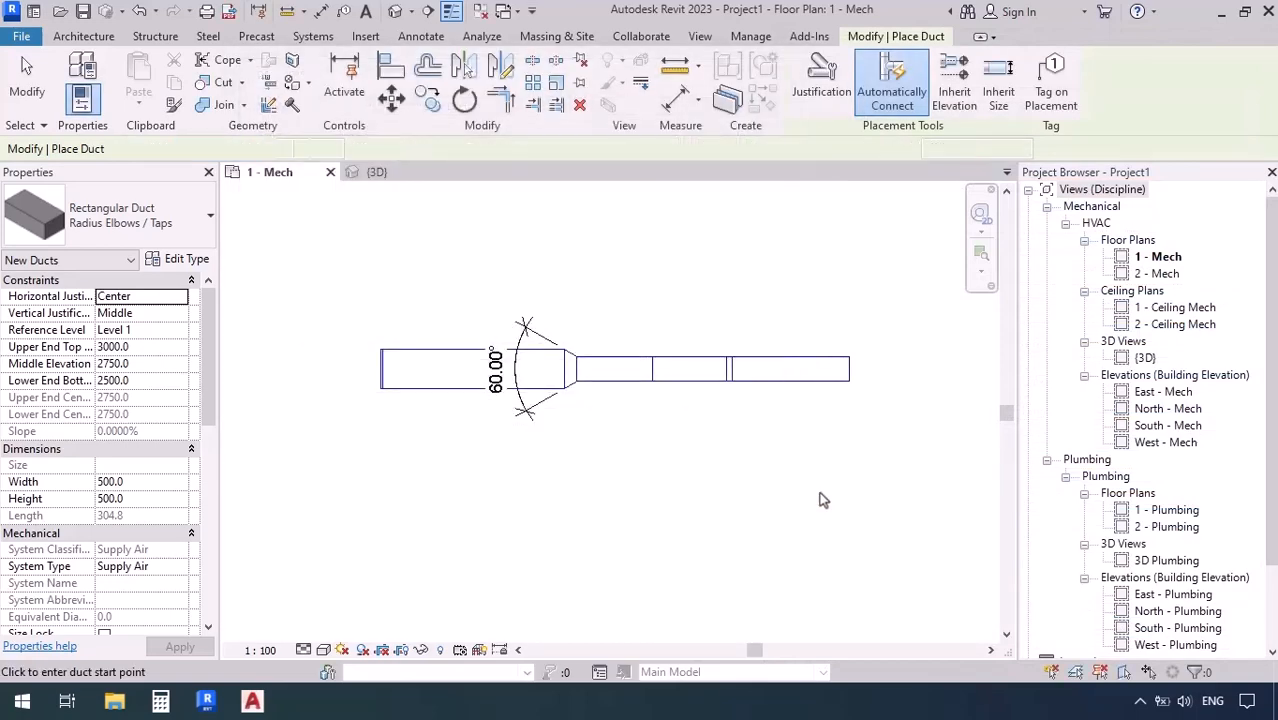
Step: Draw an 800 x 800 rectangular duct about 4000 mm long vertically across the horizontal 800 mm duct near its capped end
middle_drag(782, 485, 675, 455)
middle_drag(528, 456, 776, 474)
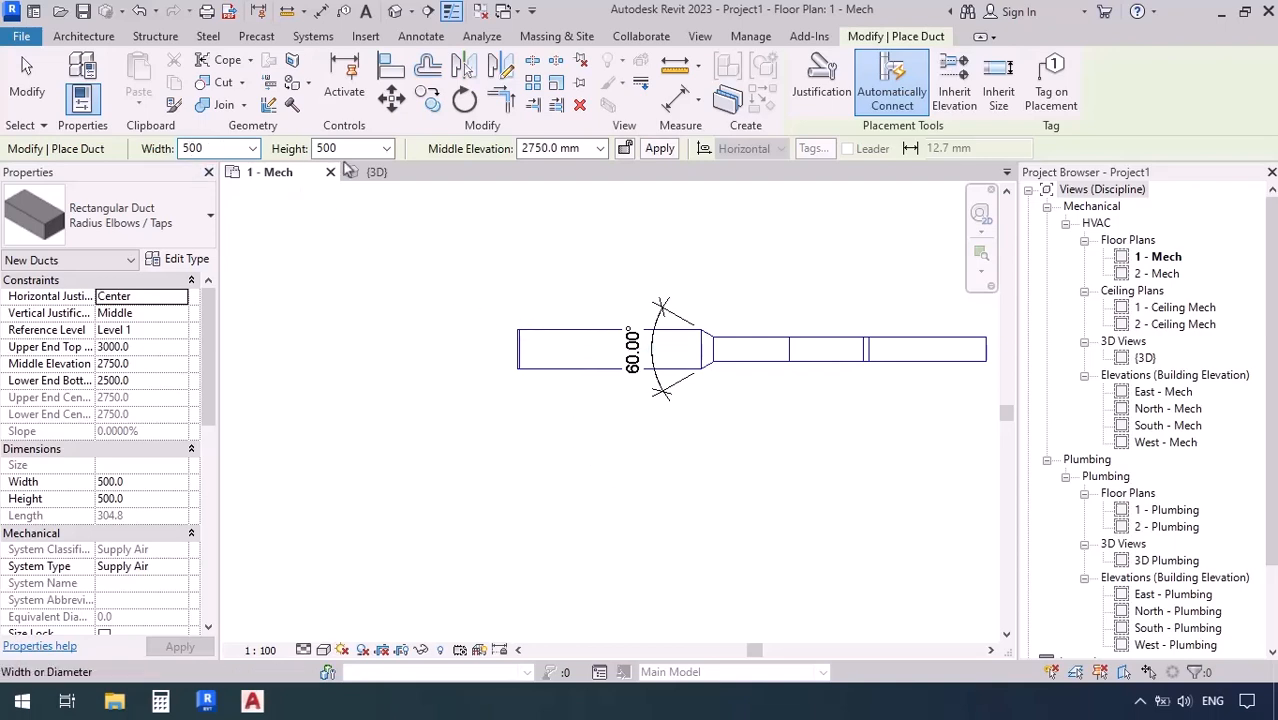
click(220, 148)
text(800)
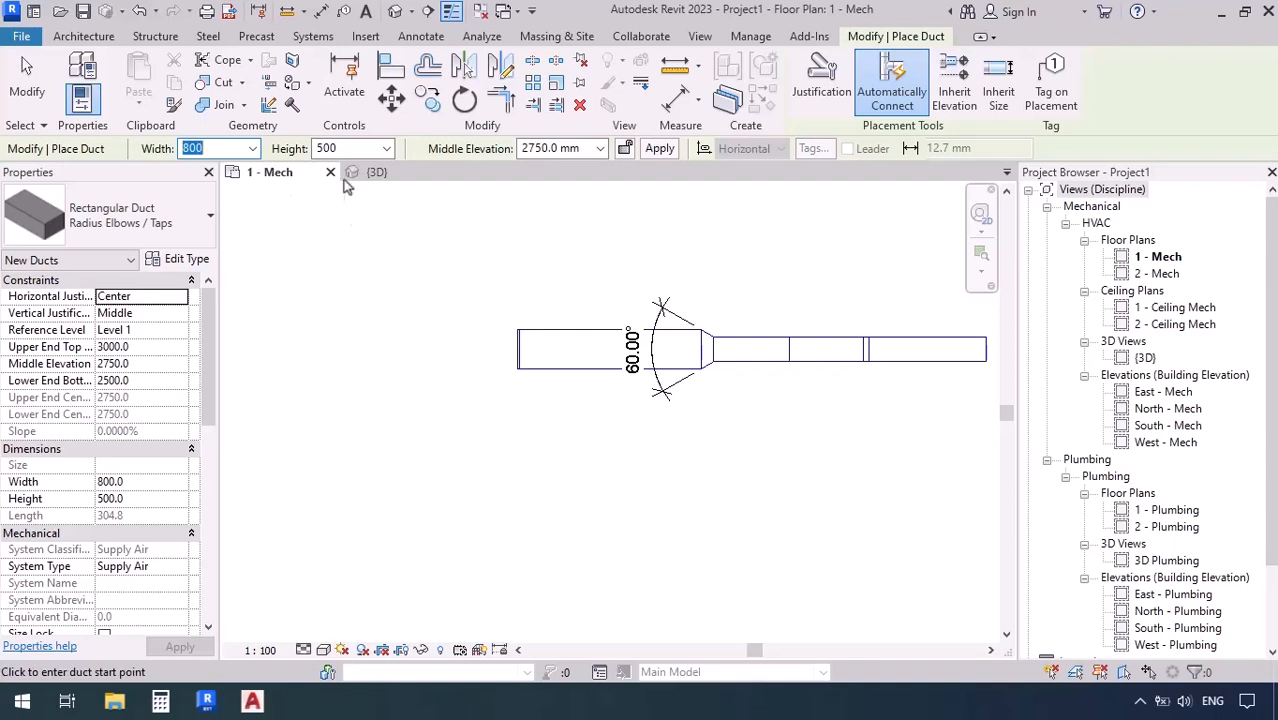
click(349, 148)
text(800)
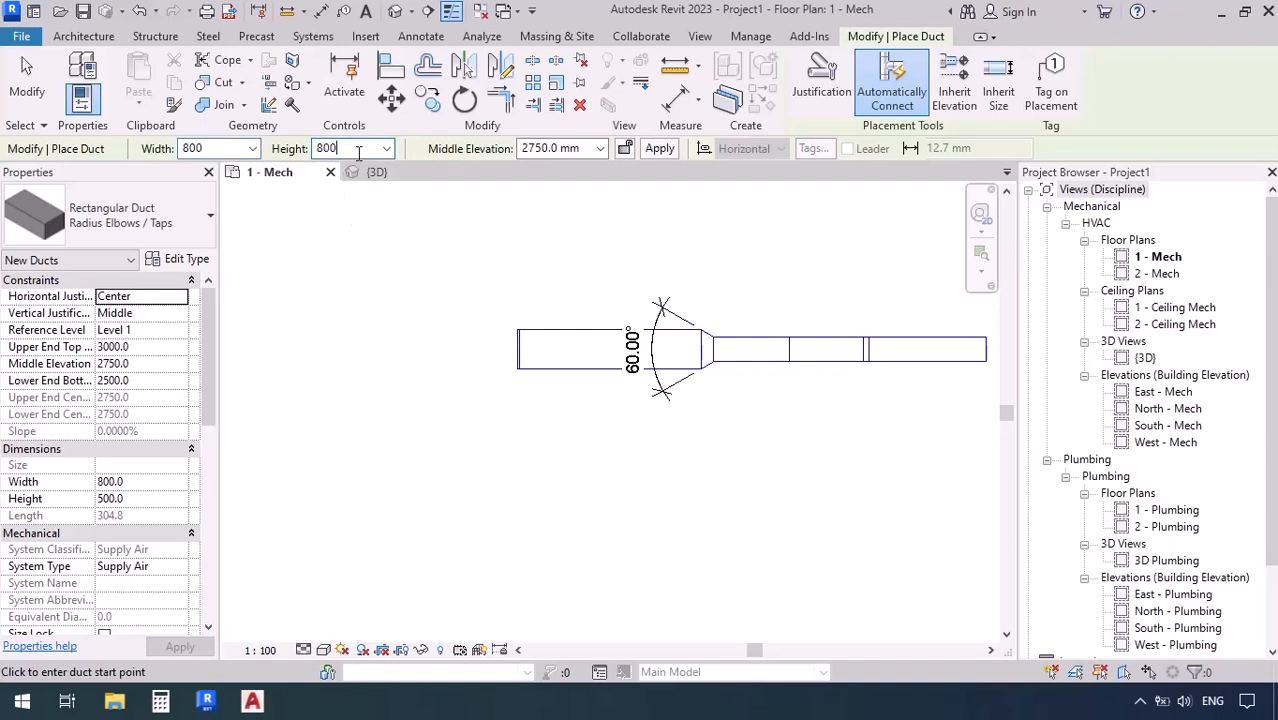
key(Return)
click(573, 268)
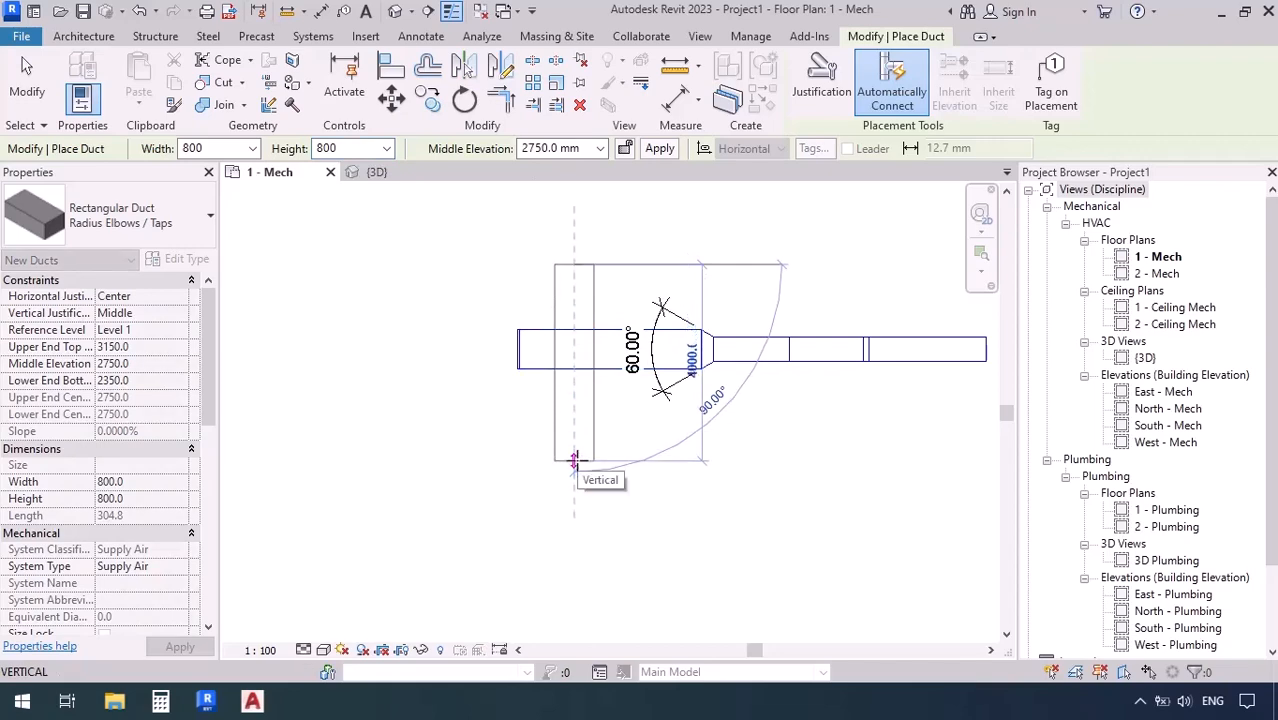
click(573, 460)
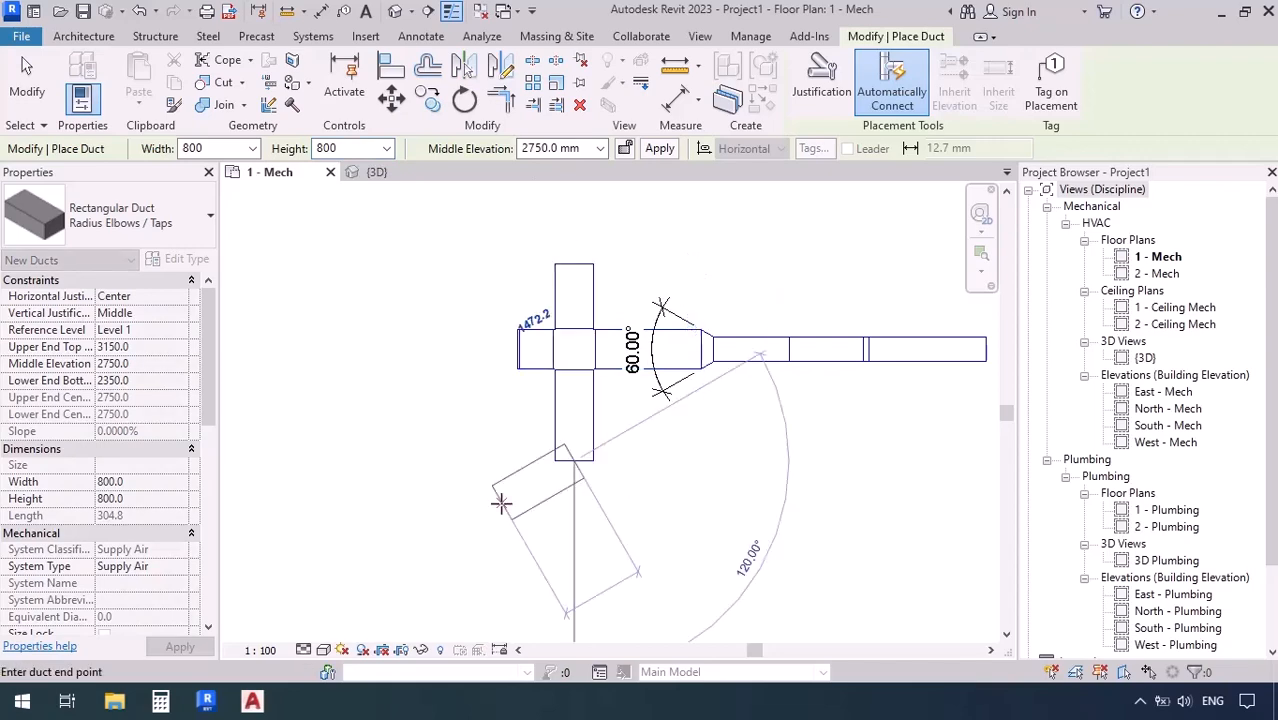
Step: End duct placement, select the cross fitting where the two 800 x 800 ducts intersect, and examine its family and type
key(Escape)
key(Escape)
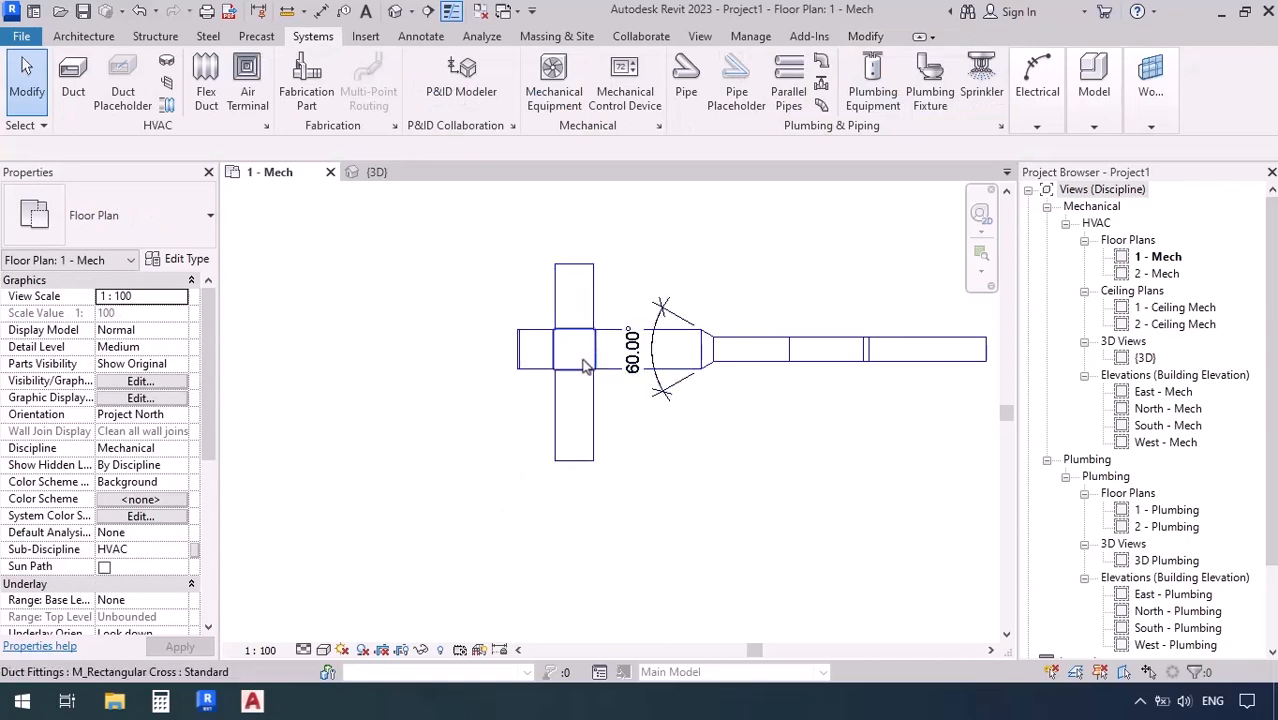
click(560, 400)
scroll(516, 434, up, 1)
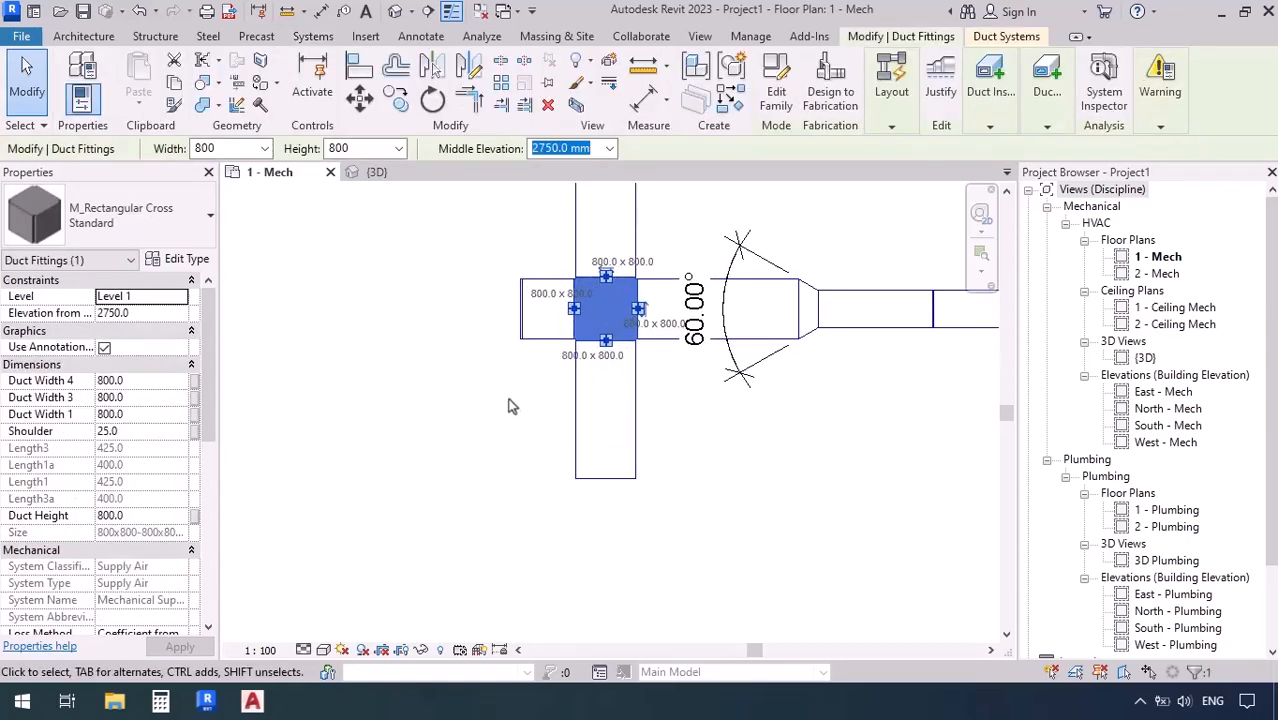
middle_drag(512, 402, 495, 466)
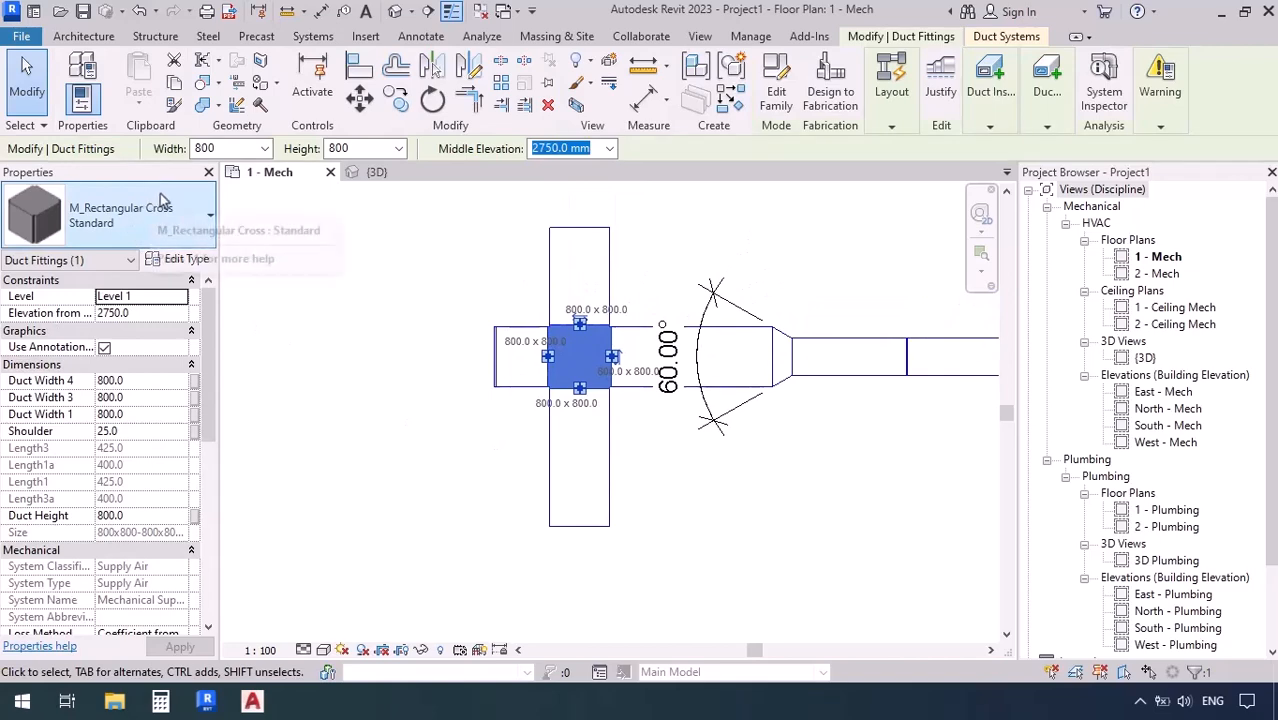
key(Escape)
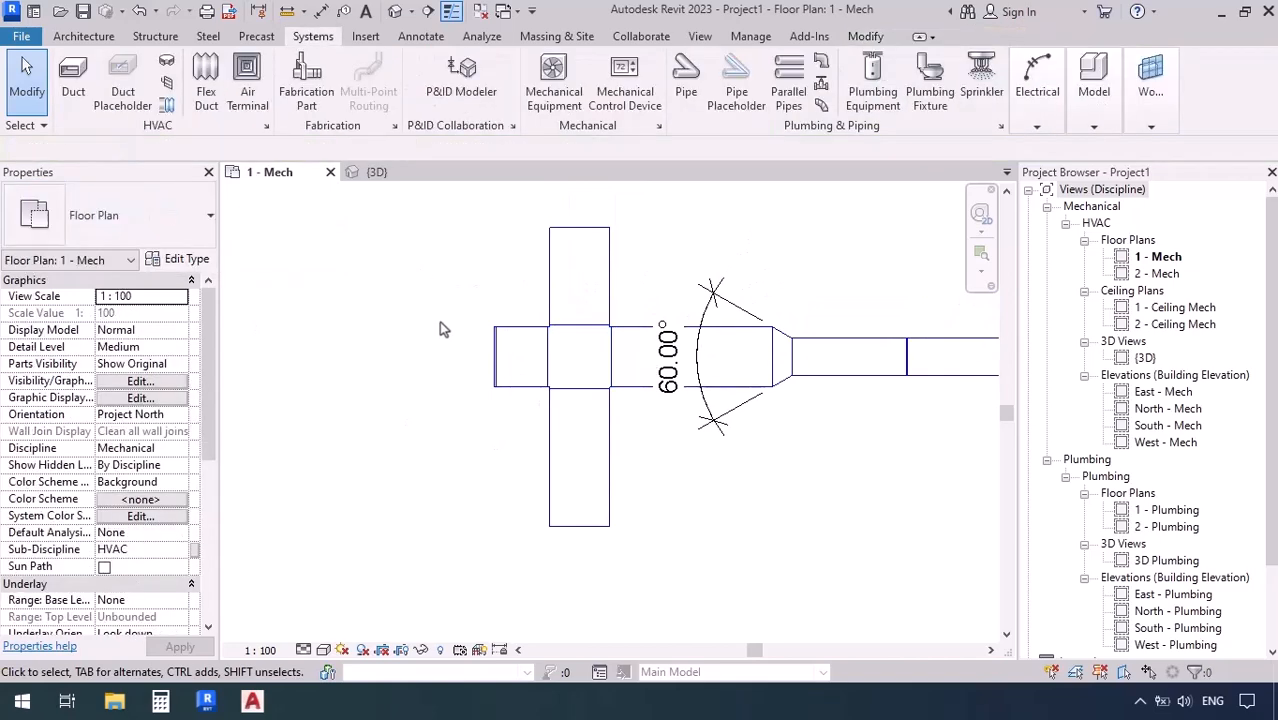
Step: Select the upper branch of the vertical 800 x 800 duct and review the routing preferences of its Radius Elbows / Taps type
scroll(438, 327, down, 1)
scroll(438, 325, down, 2)
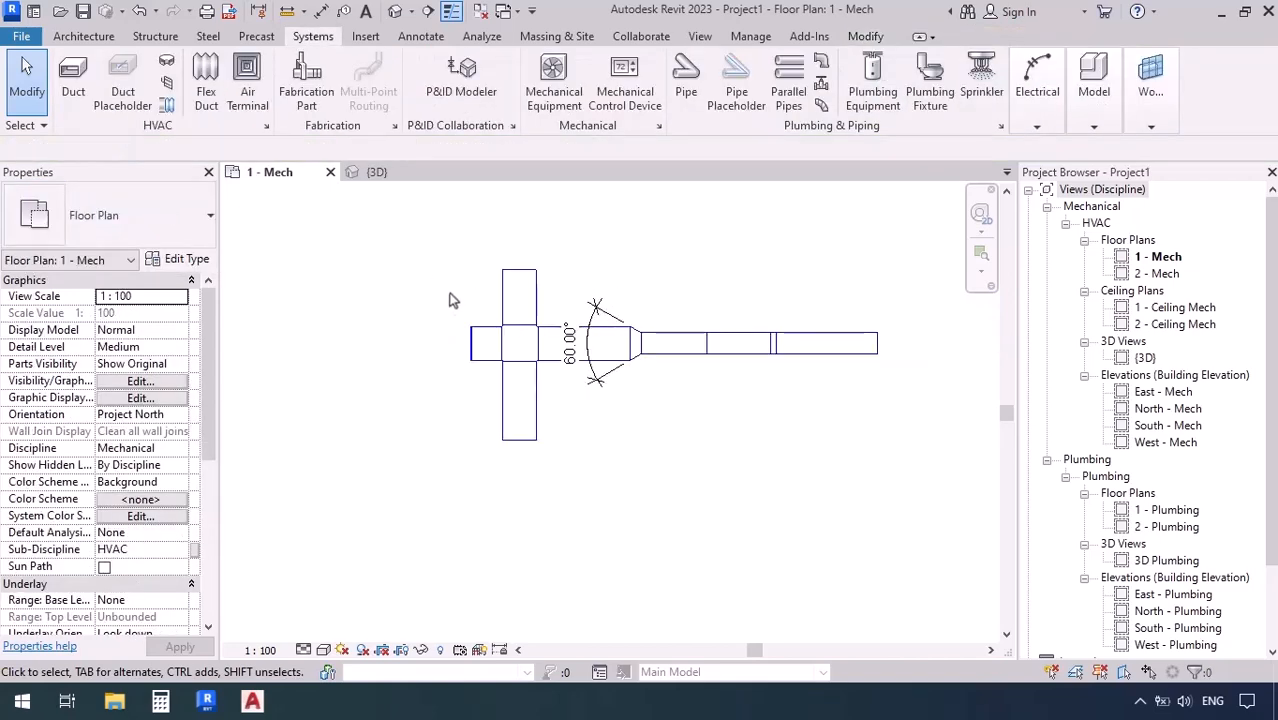
middle_drag(451, 294, 421, 320)
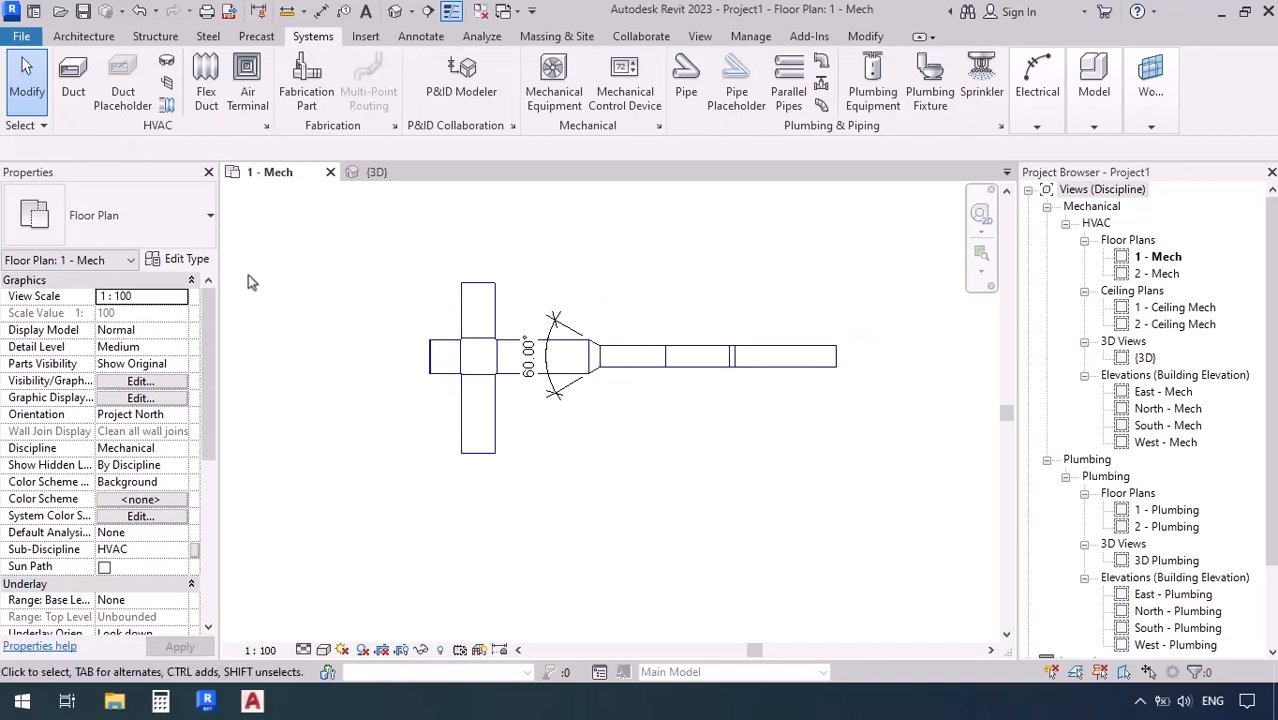
click(462, 308)
click(200, 259)
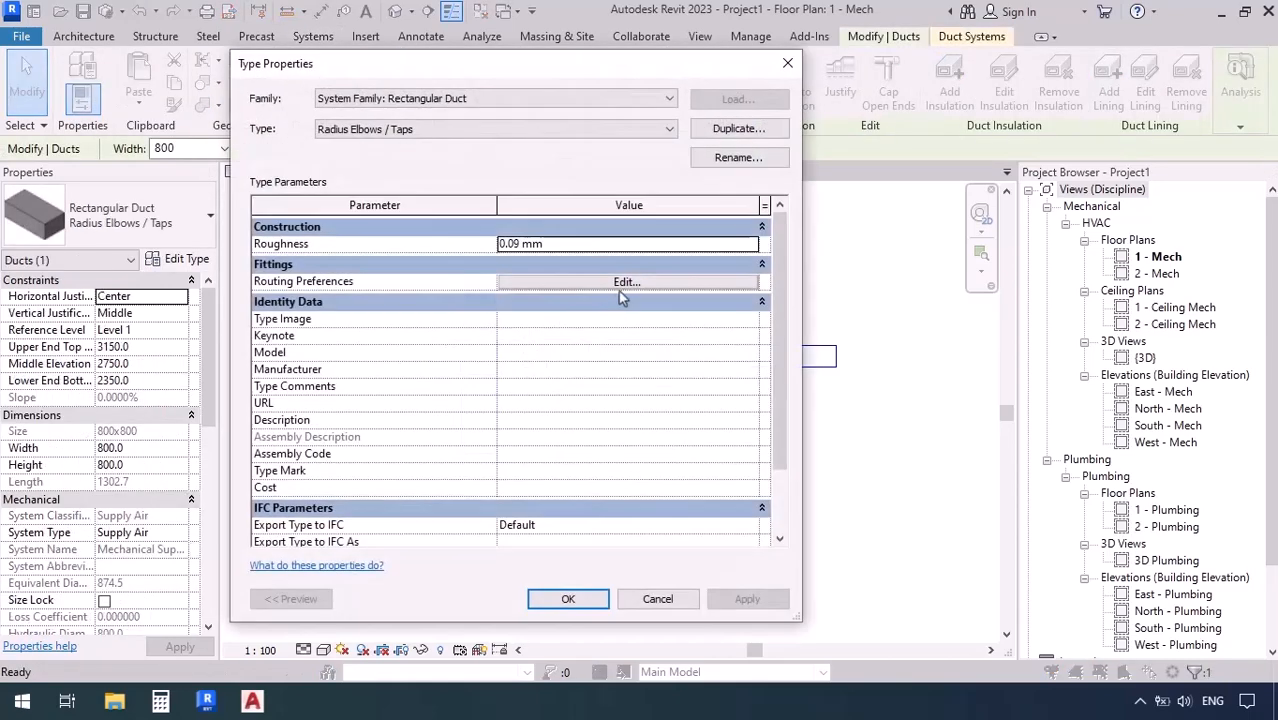
click(620, 284)
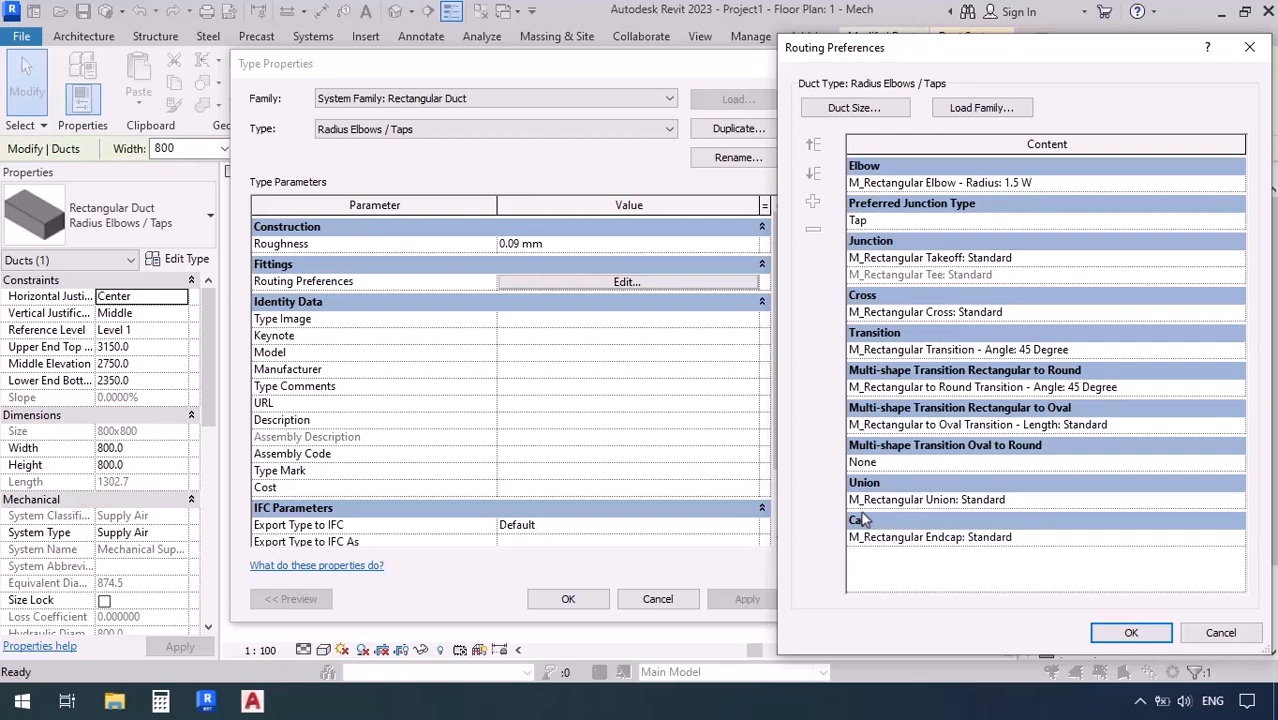
click(1205, 638)
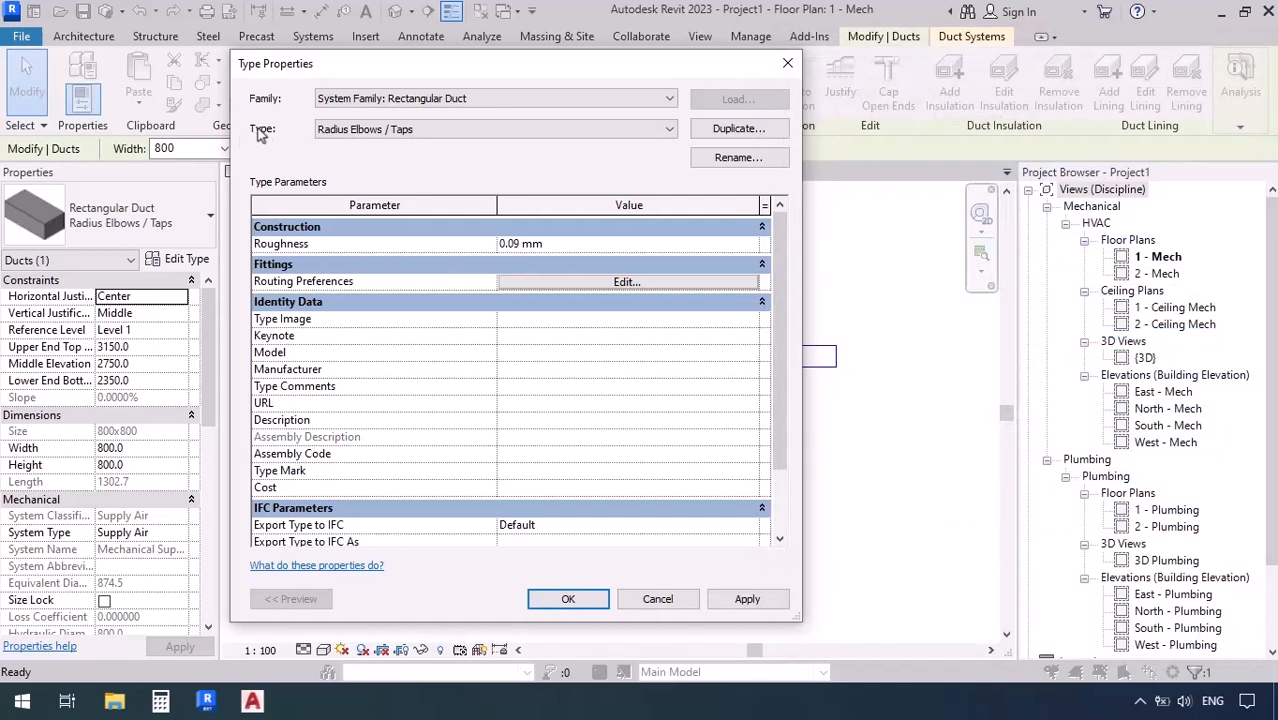
Step: Switch the type properties to Mitered Elbows / Tees and review the routing preferences of that type
click(478, 132)
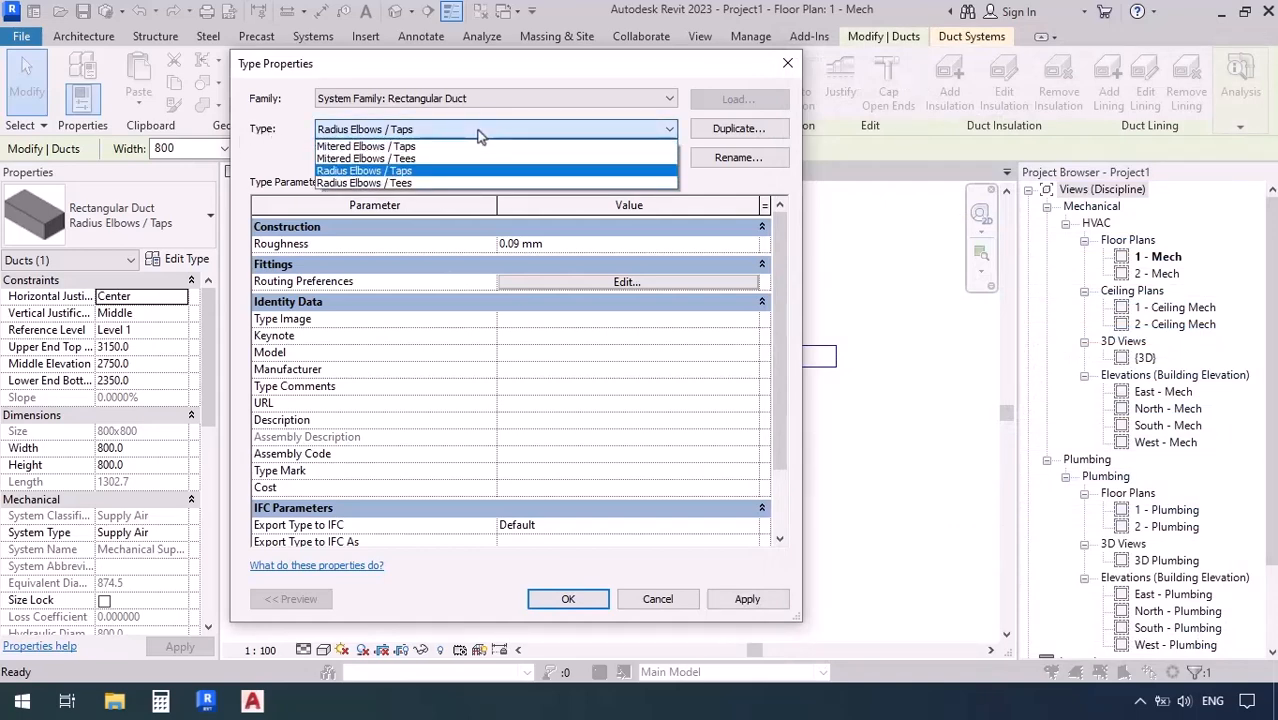
click(397, 160)
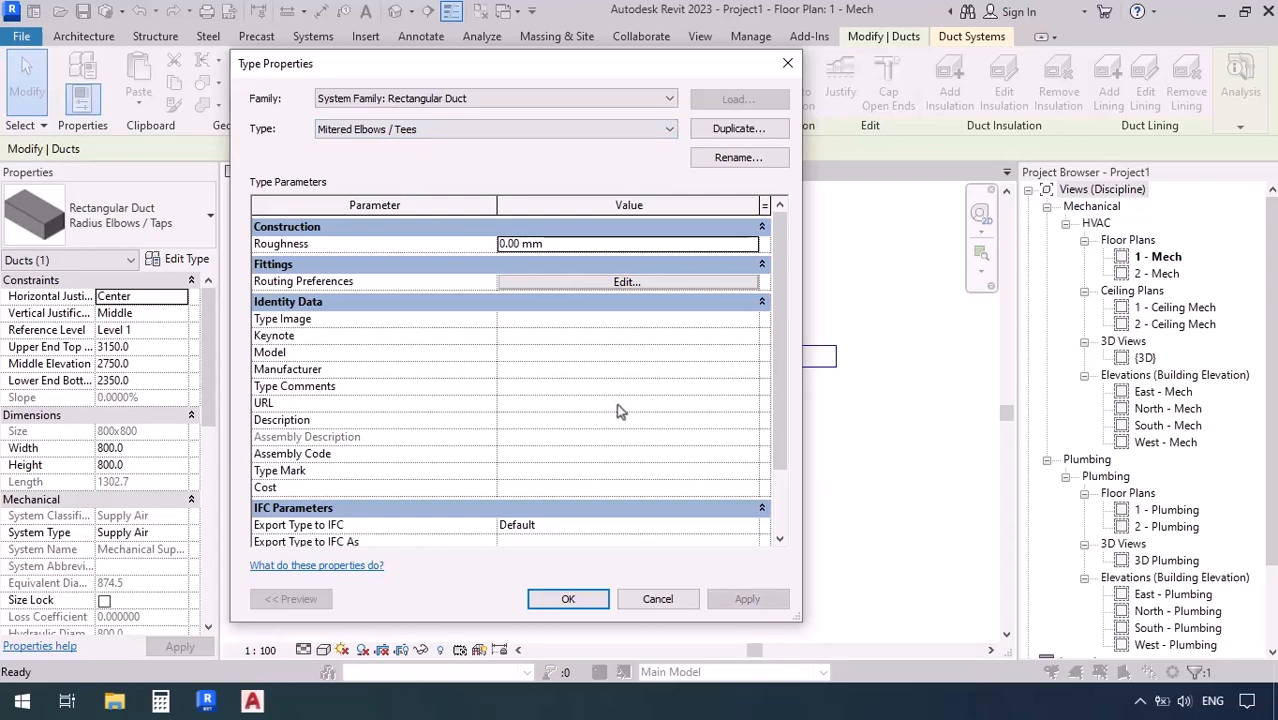
click(626, 283)
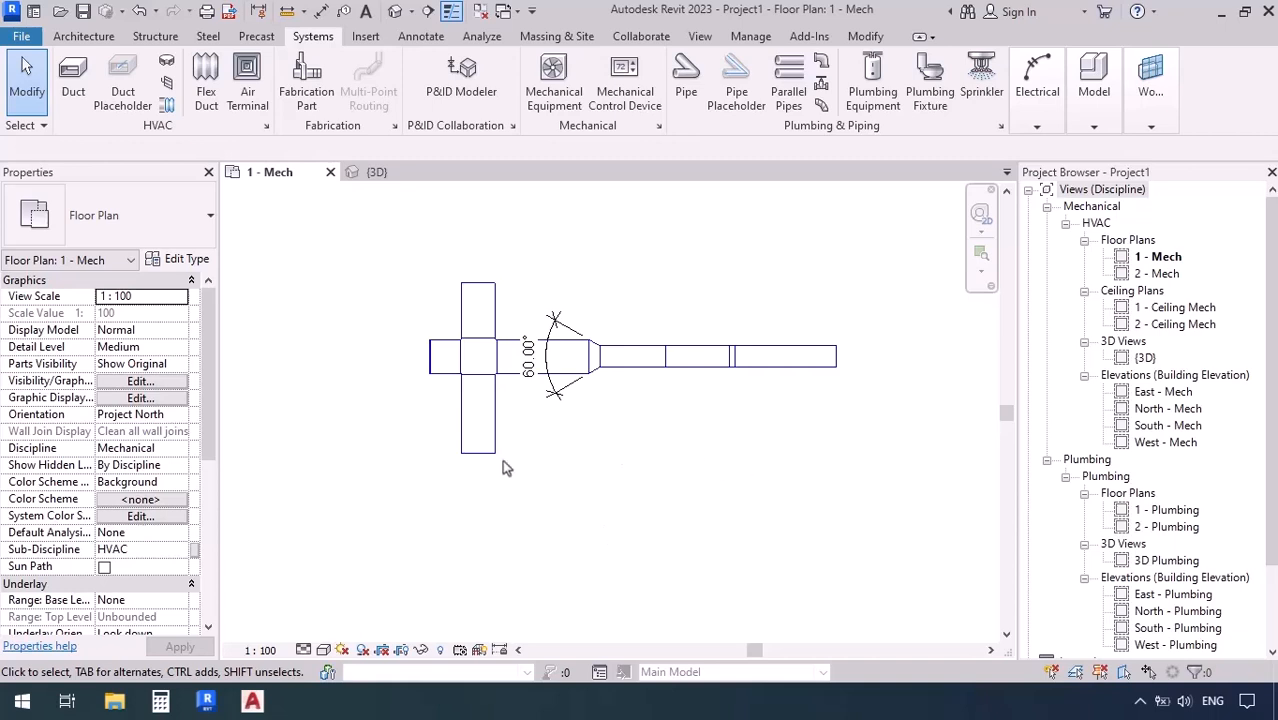
Step: Start a new Rectangular Duct in an empty area and look through the available duct types, keeping Radius Elbows / Taps
middle_drag(729, 455, 183, 465)
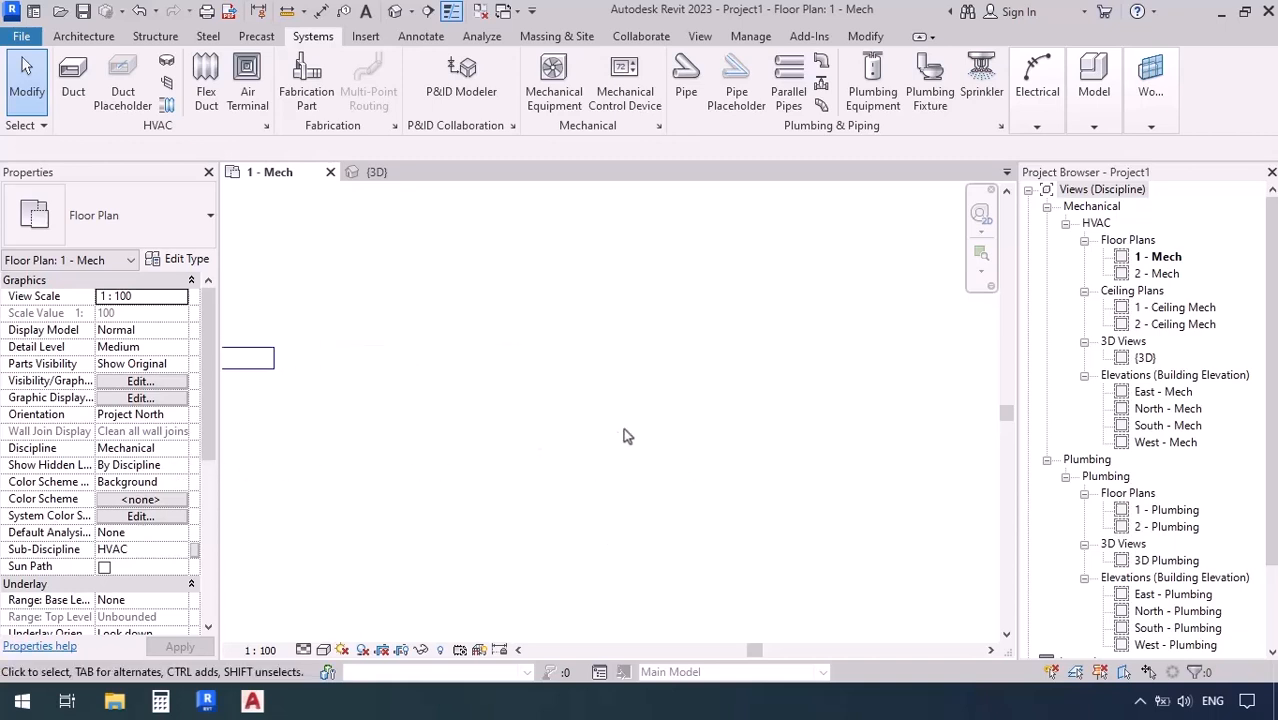
middle_drag(625, 434, 585, 454)
click(80, 95)
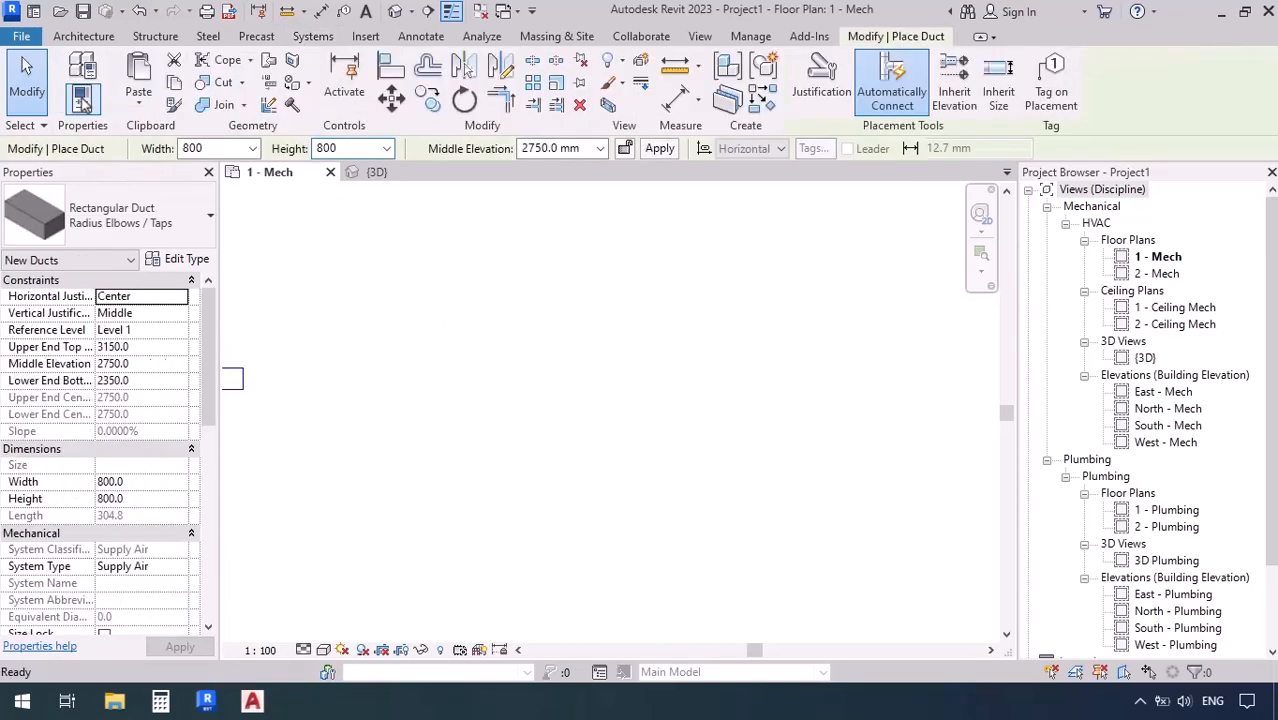
click(179, 223)
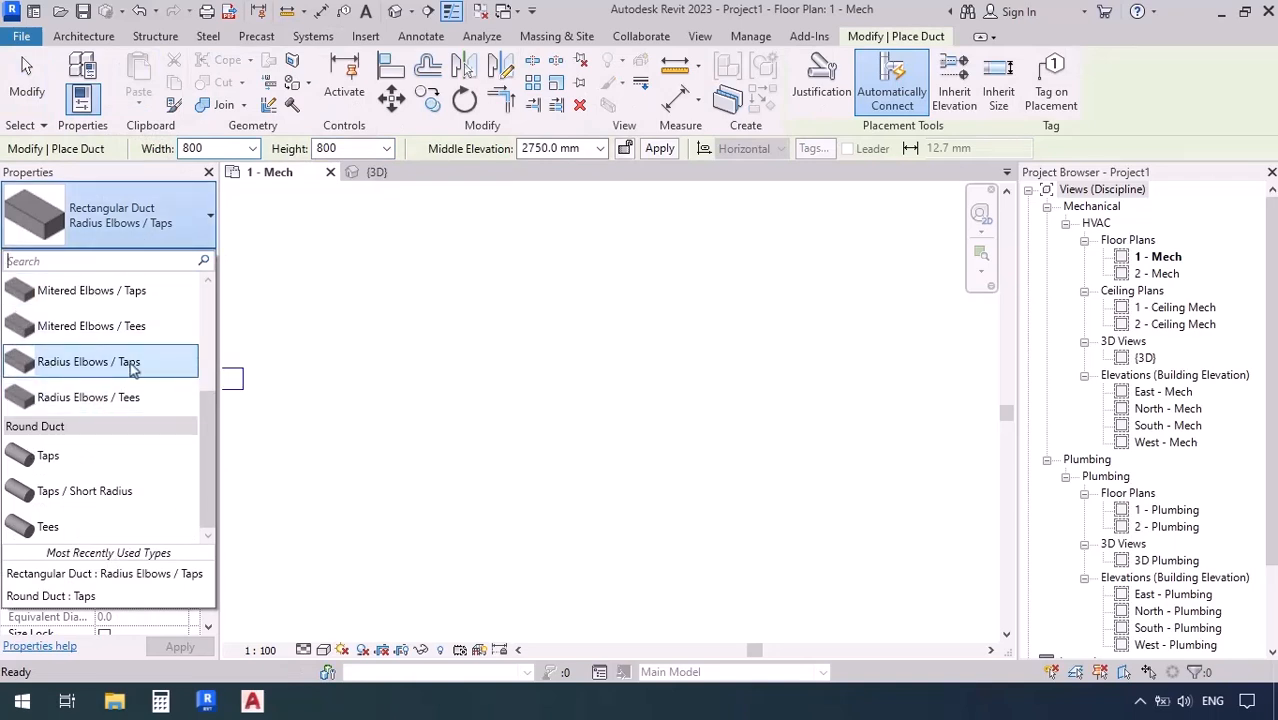
mouse_move(133, 368)
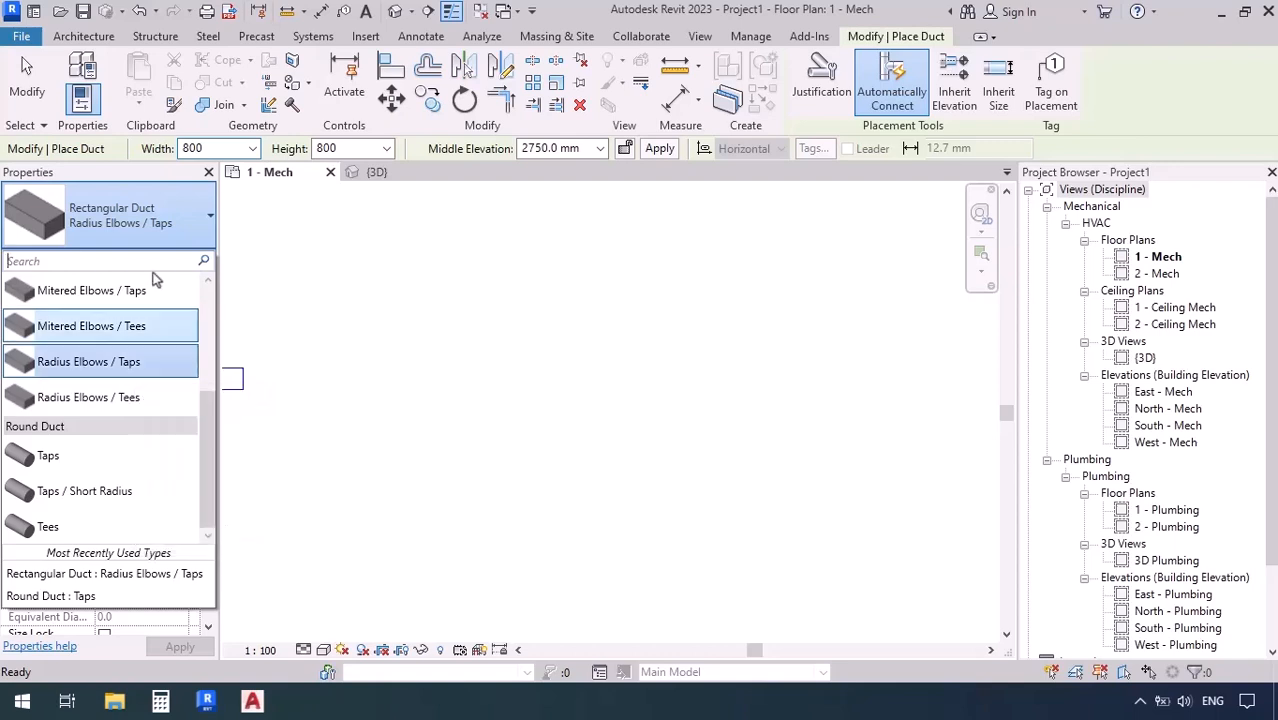
click(155, 226)
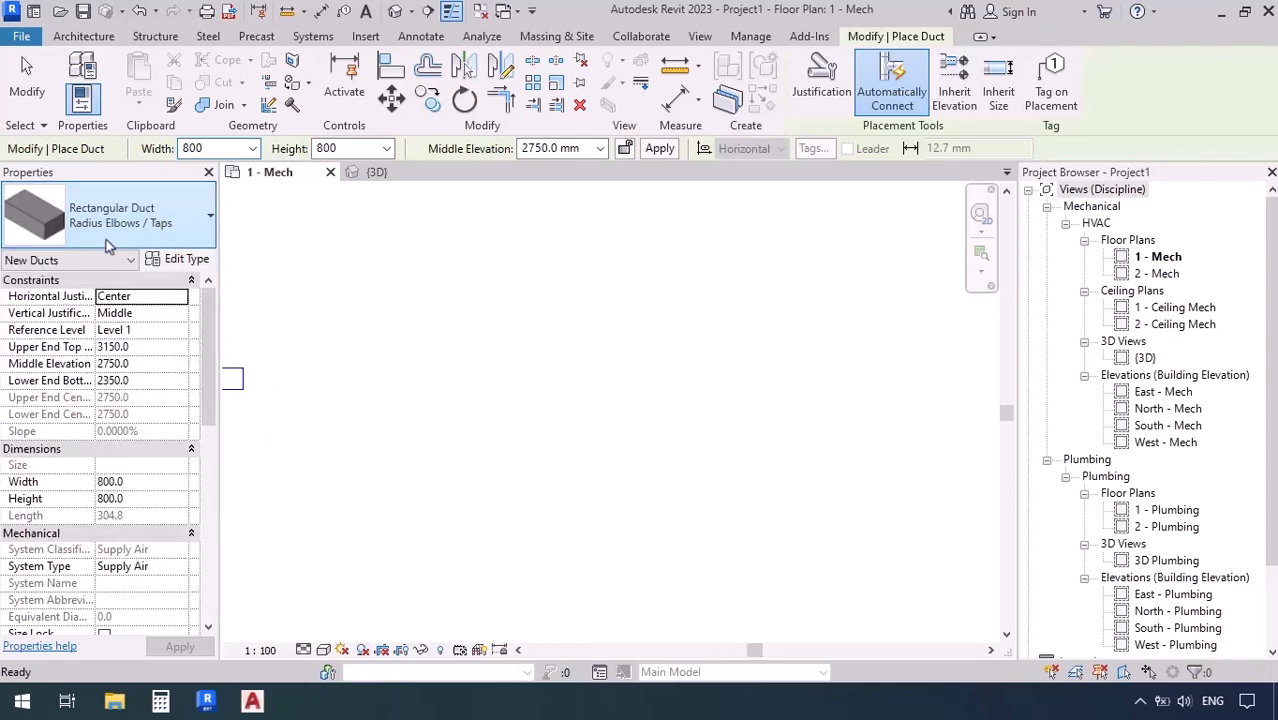
Step: Duplicate the Radius Elbows / Taps duct type under the name Vanes Mitered Elbows / Fillet Tee / Transition30Degree
click(178, 259)
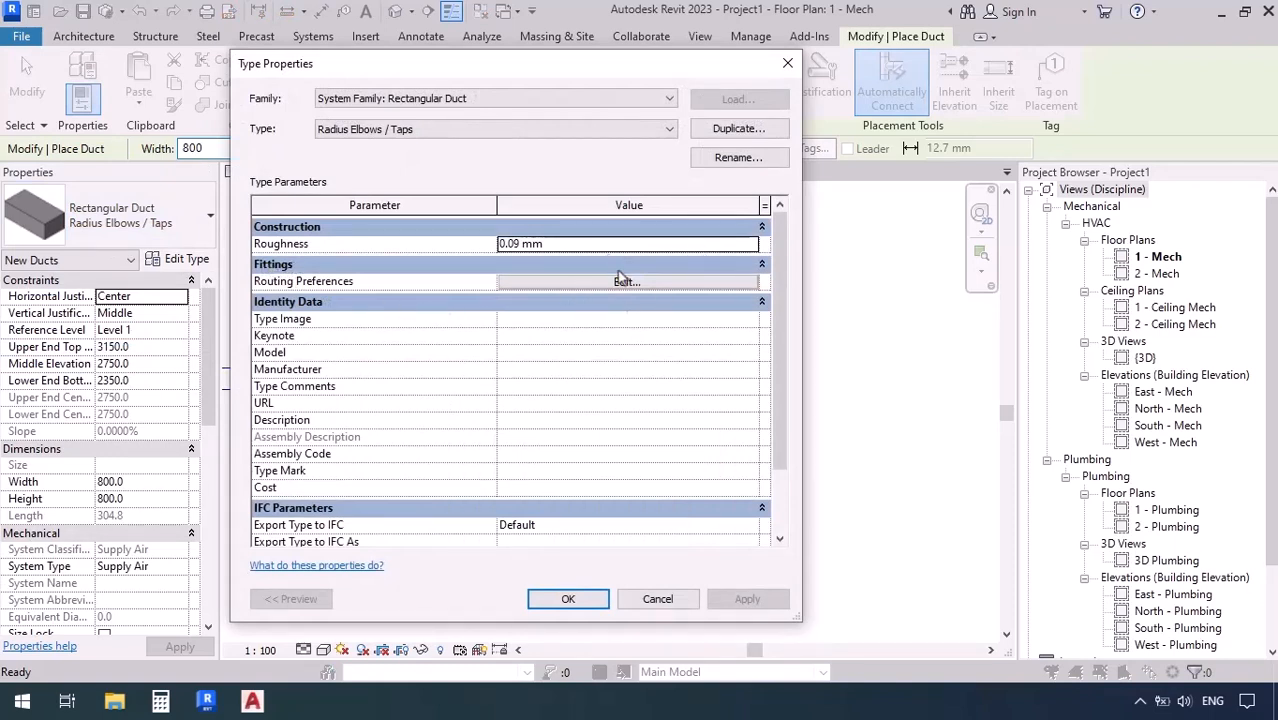
click(698, 137)
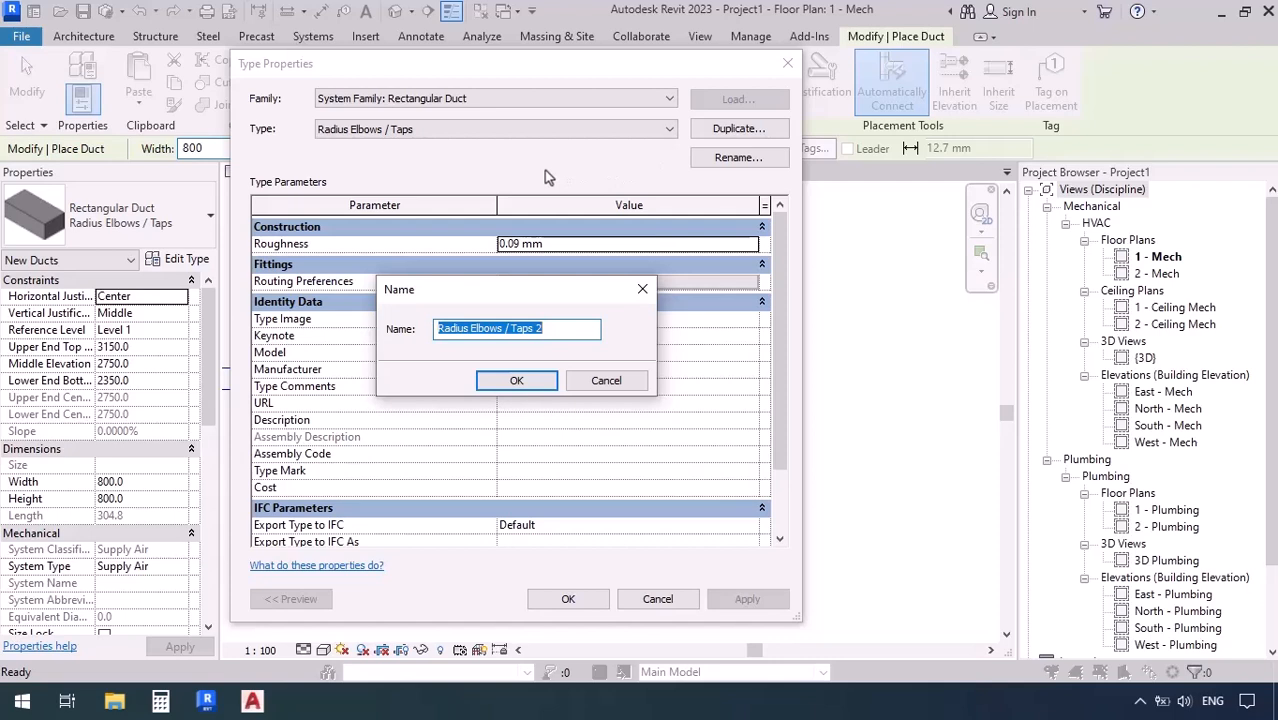
drag(520, 290, 520, 329)
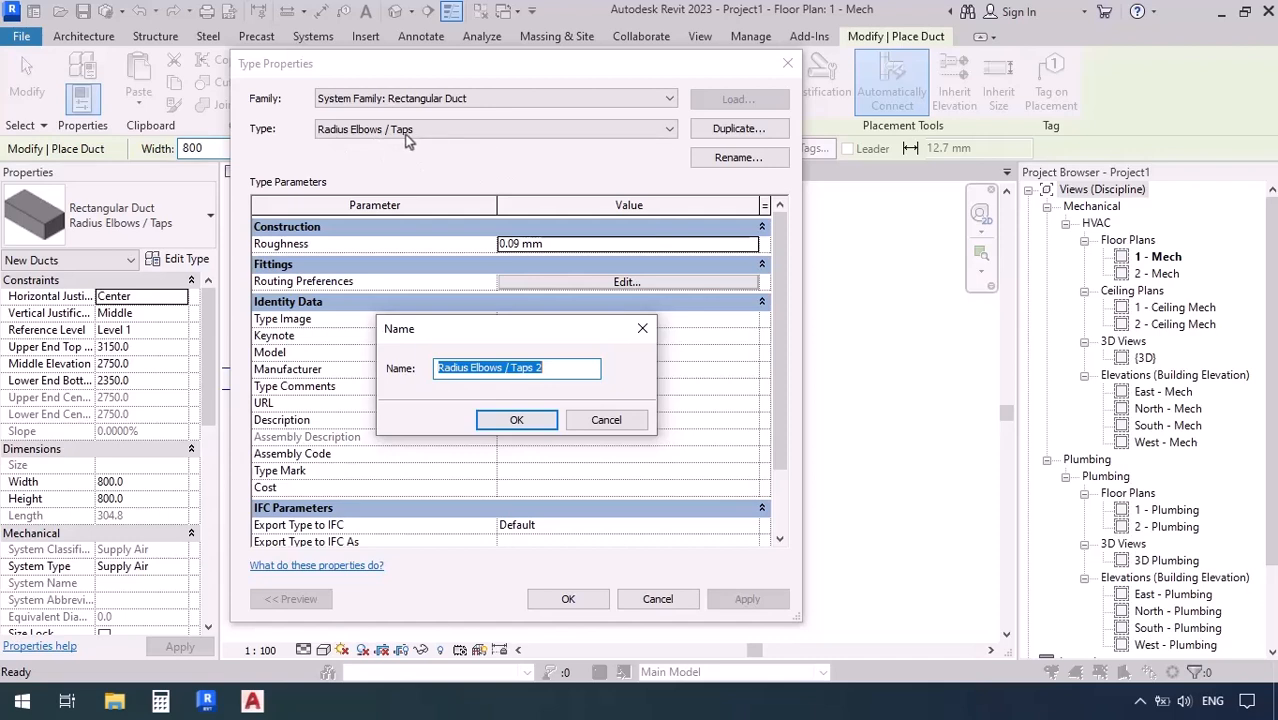
click(549, 367)
key(BackSpace)
key(BackSpace)
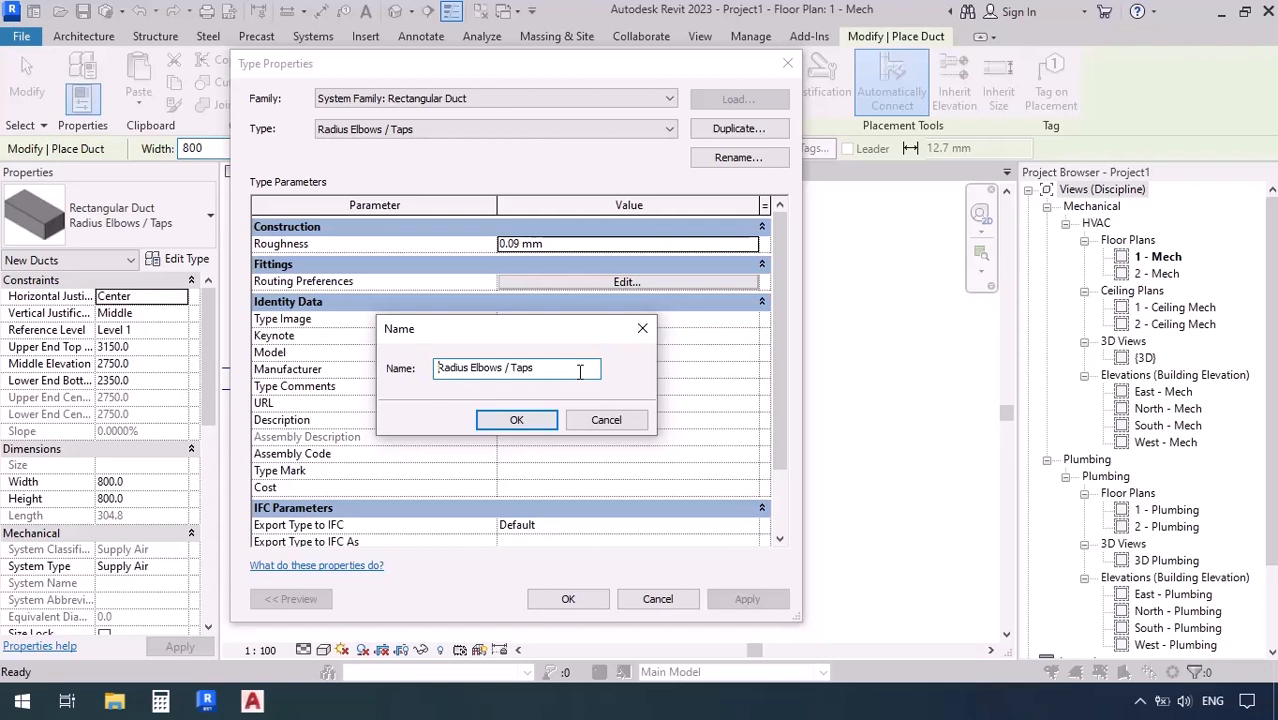
key(Delete)
key(Delete)
key(Delete)
key(Delete)
key(Delete)
key(Delete)
key(Delete)
text(Vanes Mitered)
key(Right)
key(Right)
key(Right)
key(Right)
key(Right)
key(Right)
key(Right)
key(Right)
key(Right)
key(Right)
key(Right)
key(Right)
key(Right)
key(BackSpace)
key(BackSpace)
key(BackSpace)
key(BackSpace)
text(Fillet Tee)
text(/ Transition30Degree)
click(505, 422)
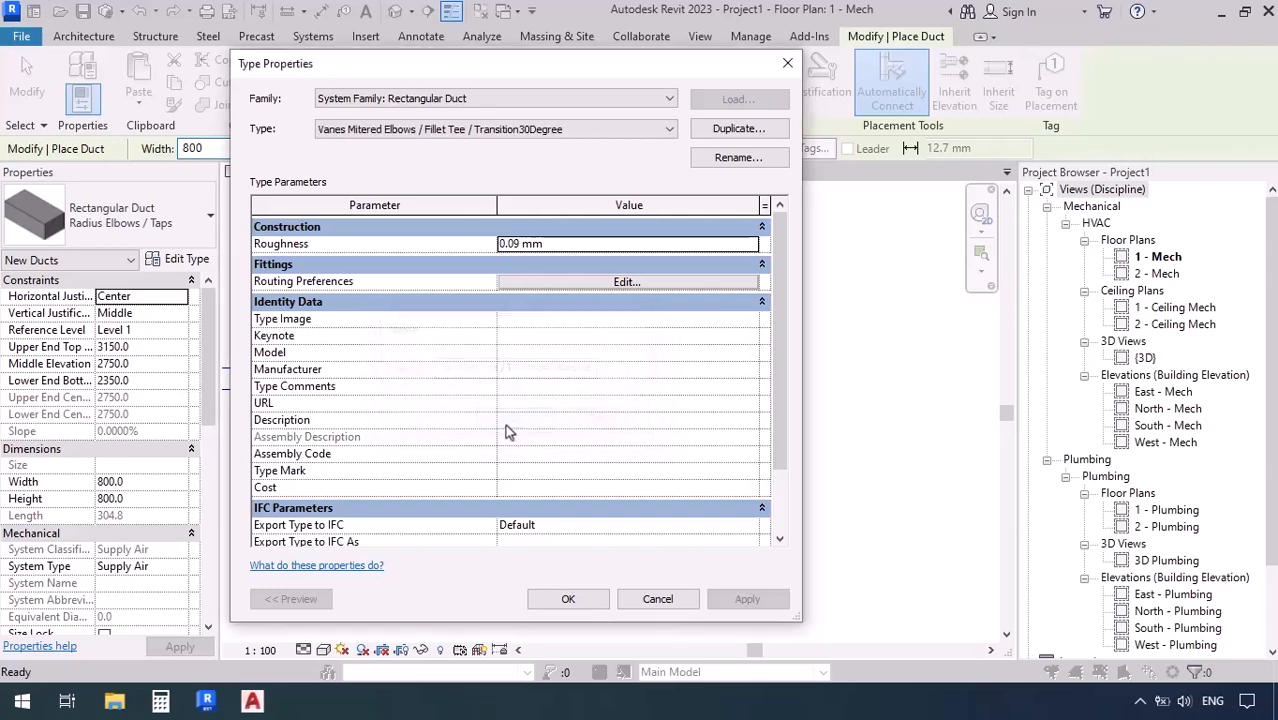
Step: Check the rectangular duct type list for the duplicated type and open that type's routing preferences
click(627, 132)
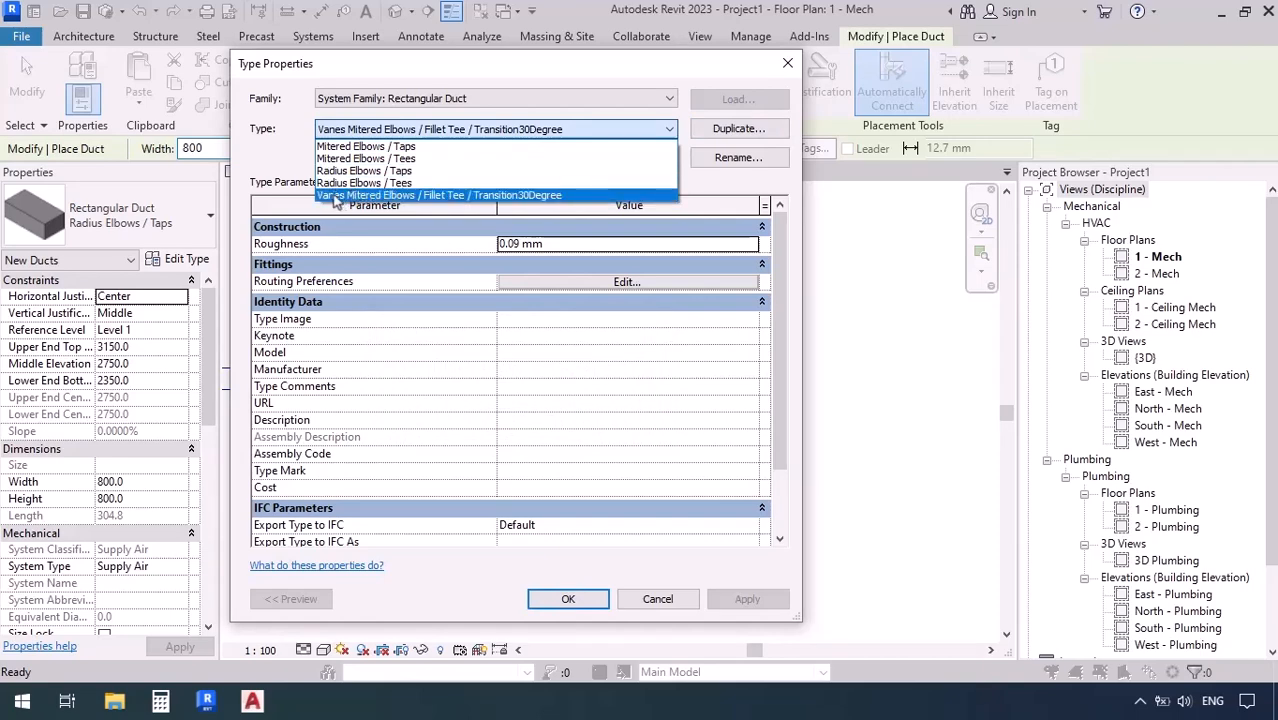
click(469, 283)
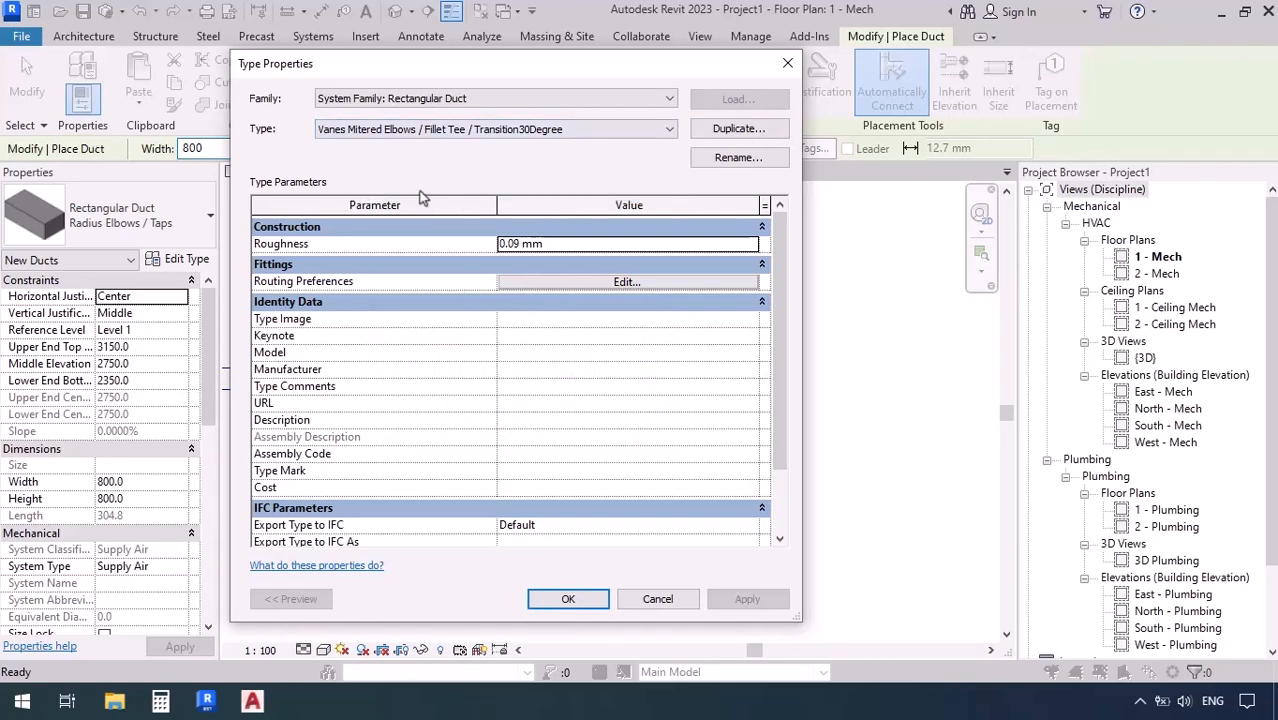
click(613, 288)
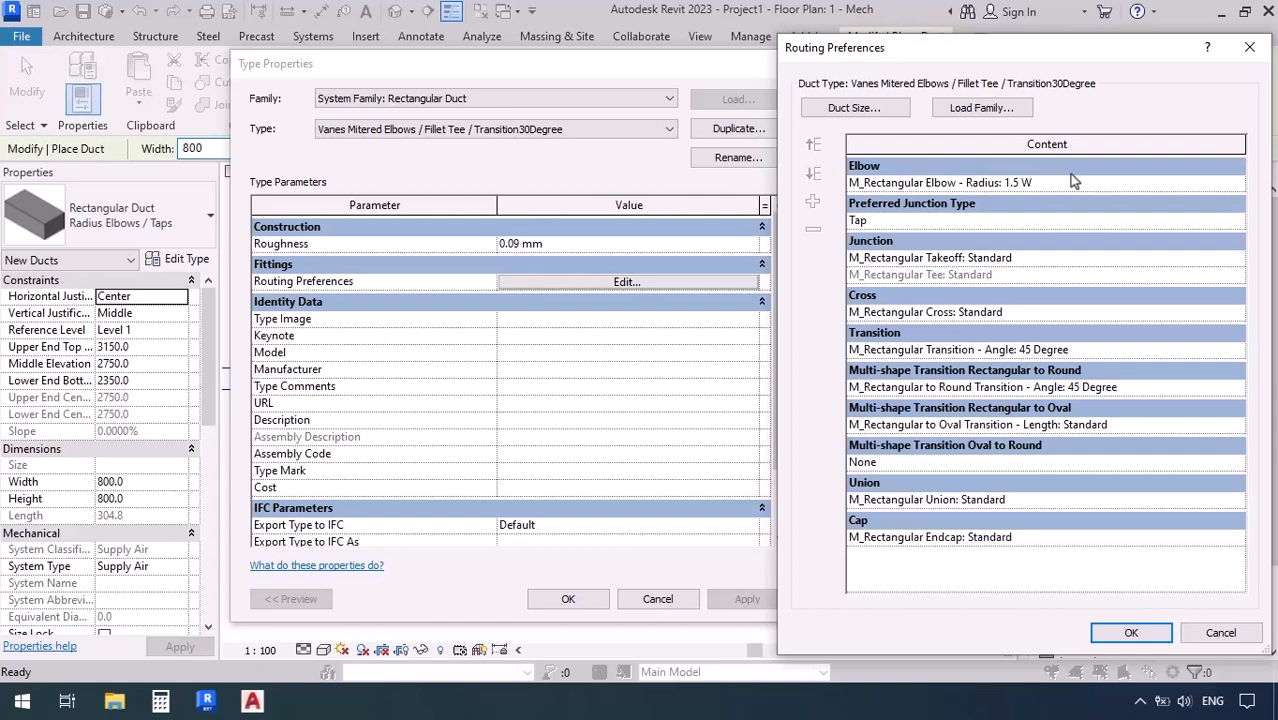
Step: Browse the family library to load from English / US / Duct / Fittings / Rectangular / Elbows
click(981, 108)
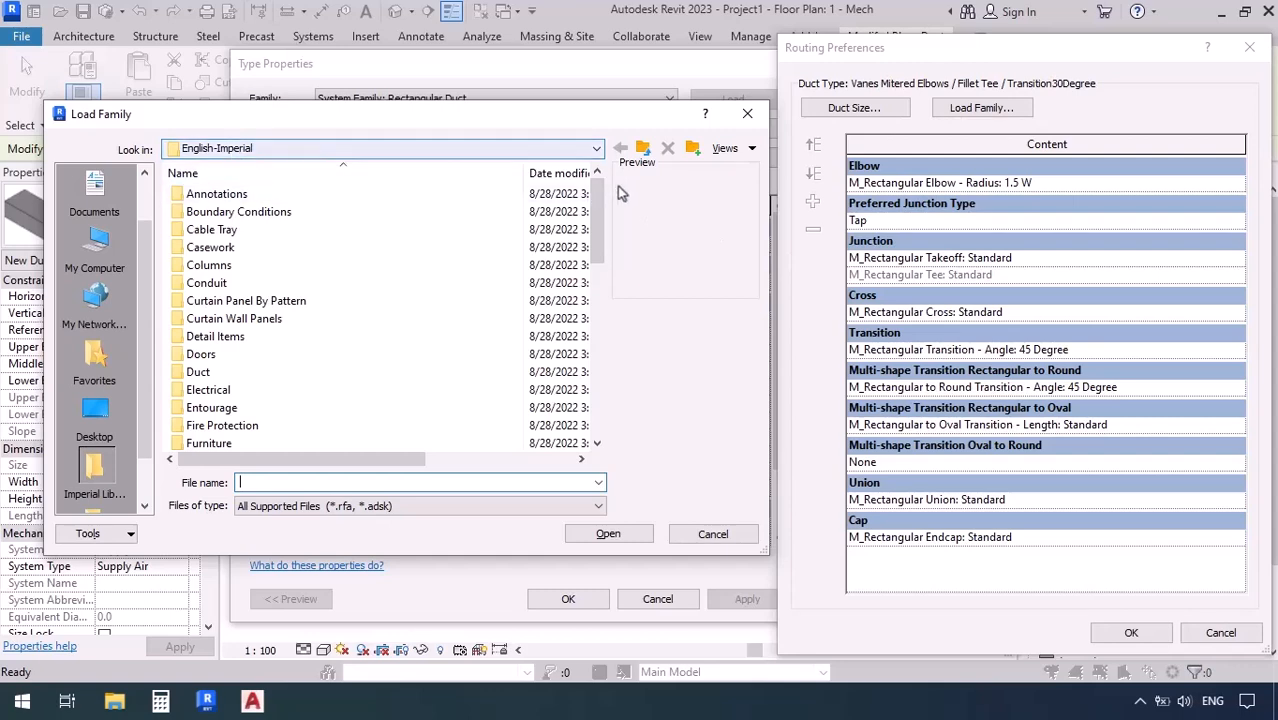
click(643, 148)
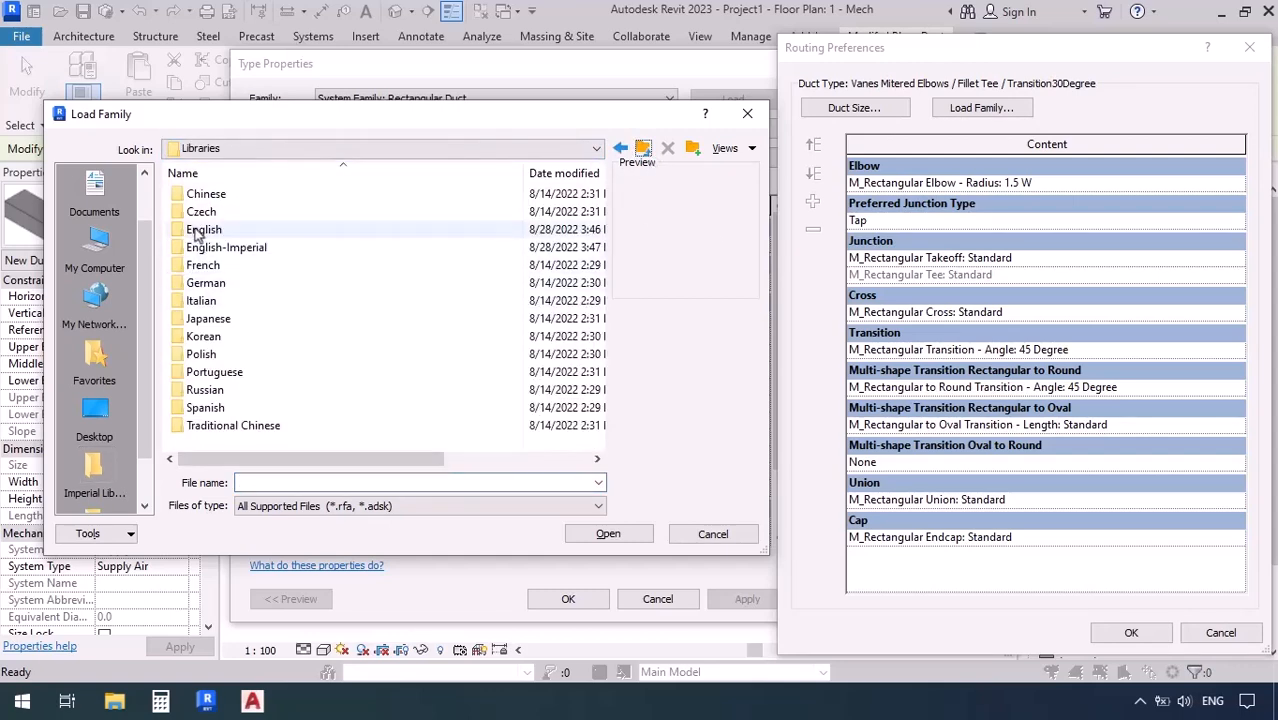
double_click(198, 230)
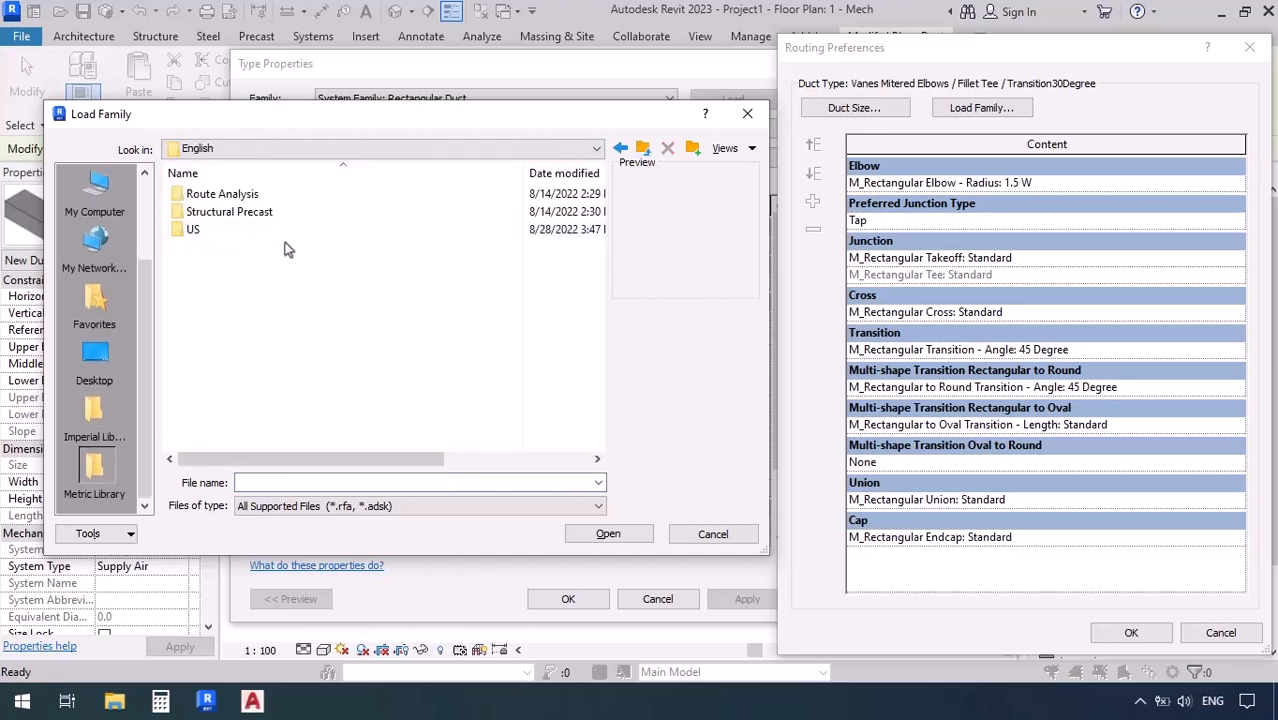
click(200, 237)
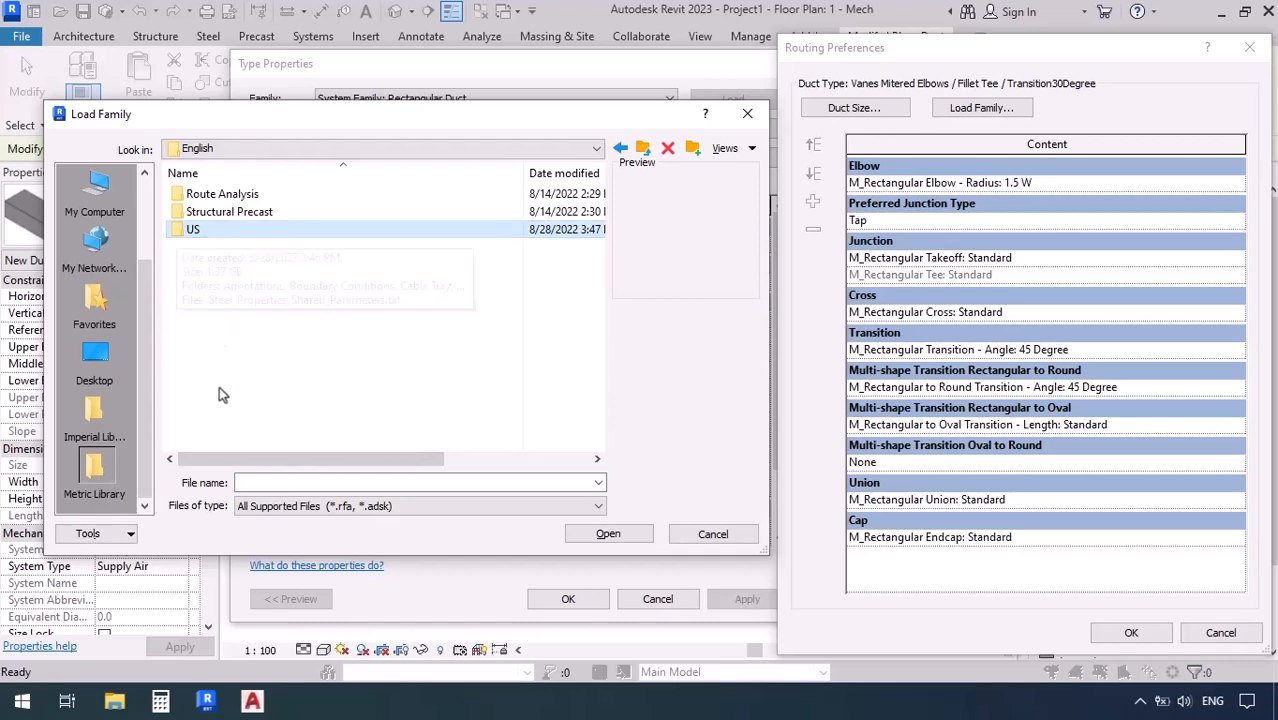
double_click(214, 230)
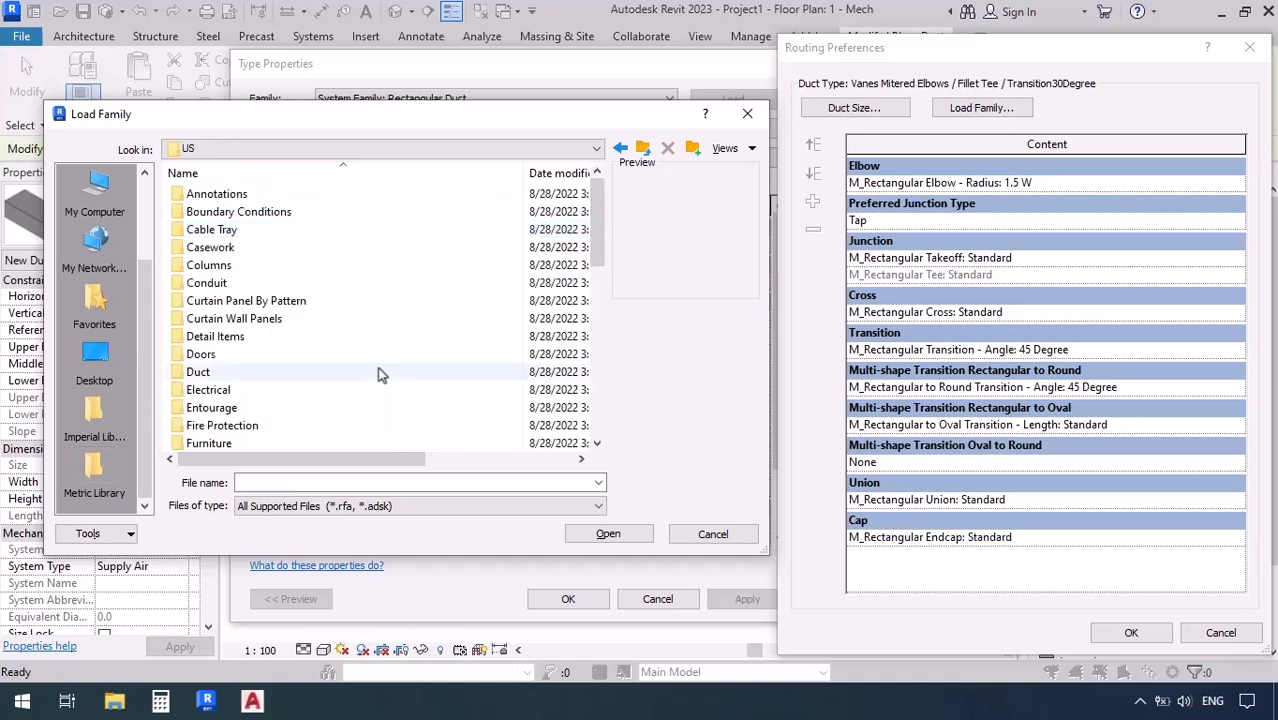
click(229, 379)
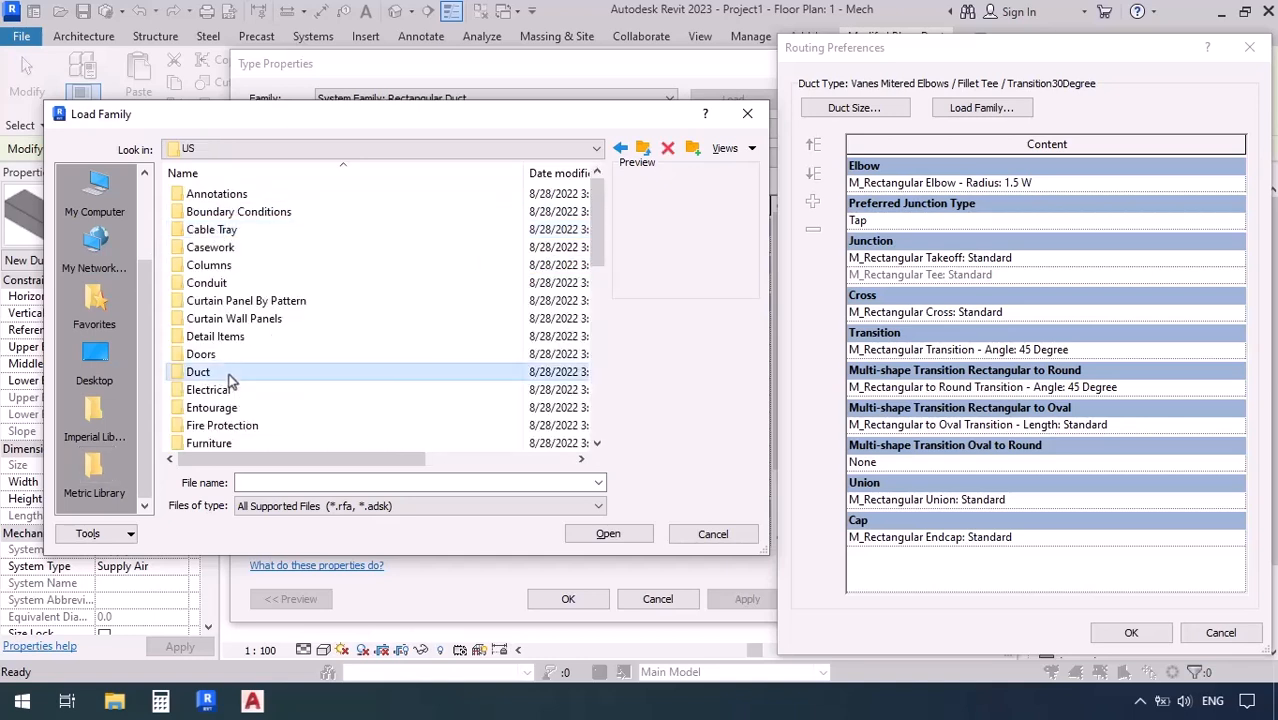
double_click(229, 374)
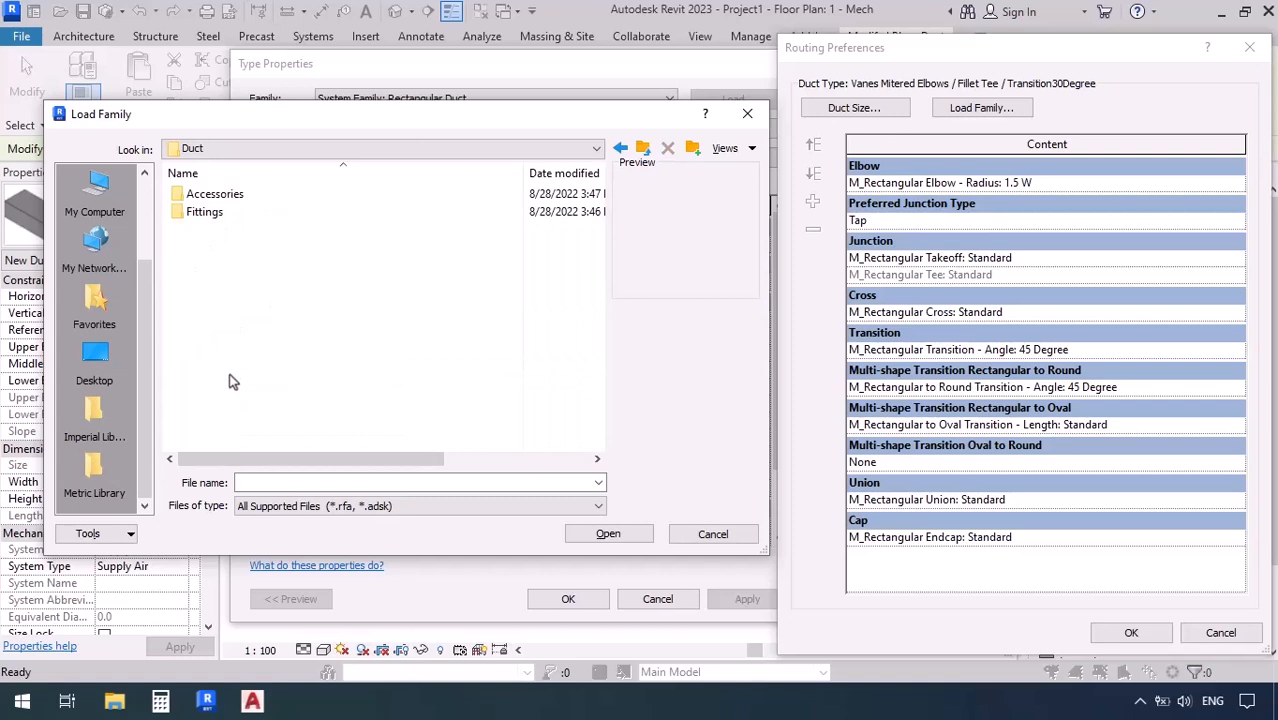
click(217, 219)
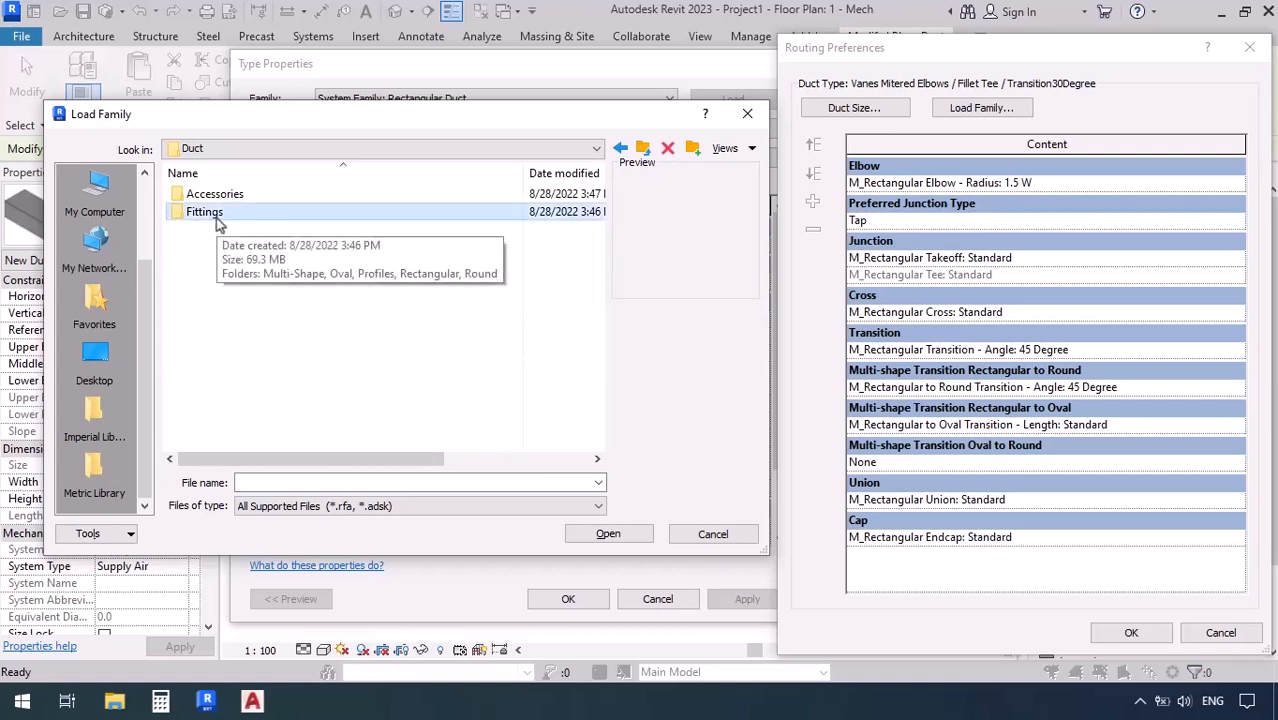
double_click(216, 220)
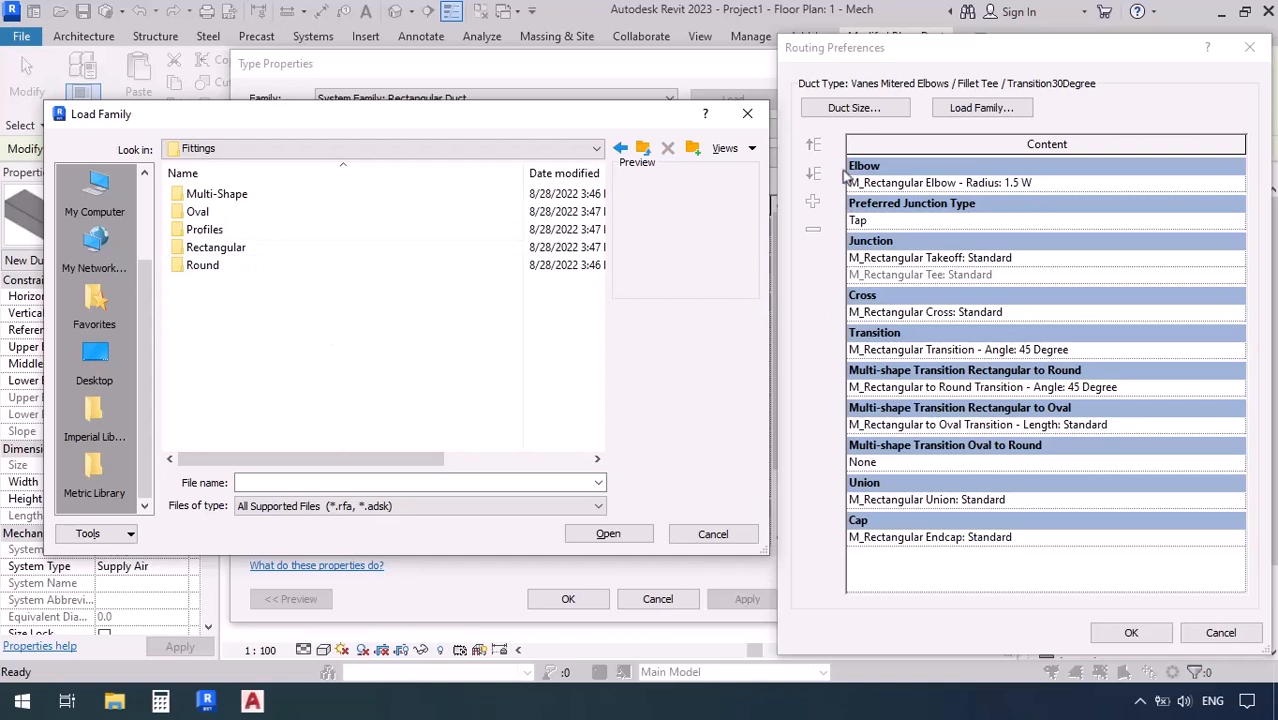
click(240, 253)
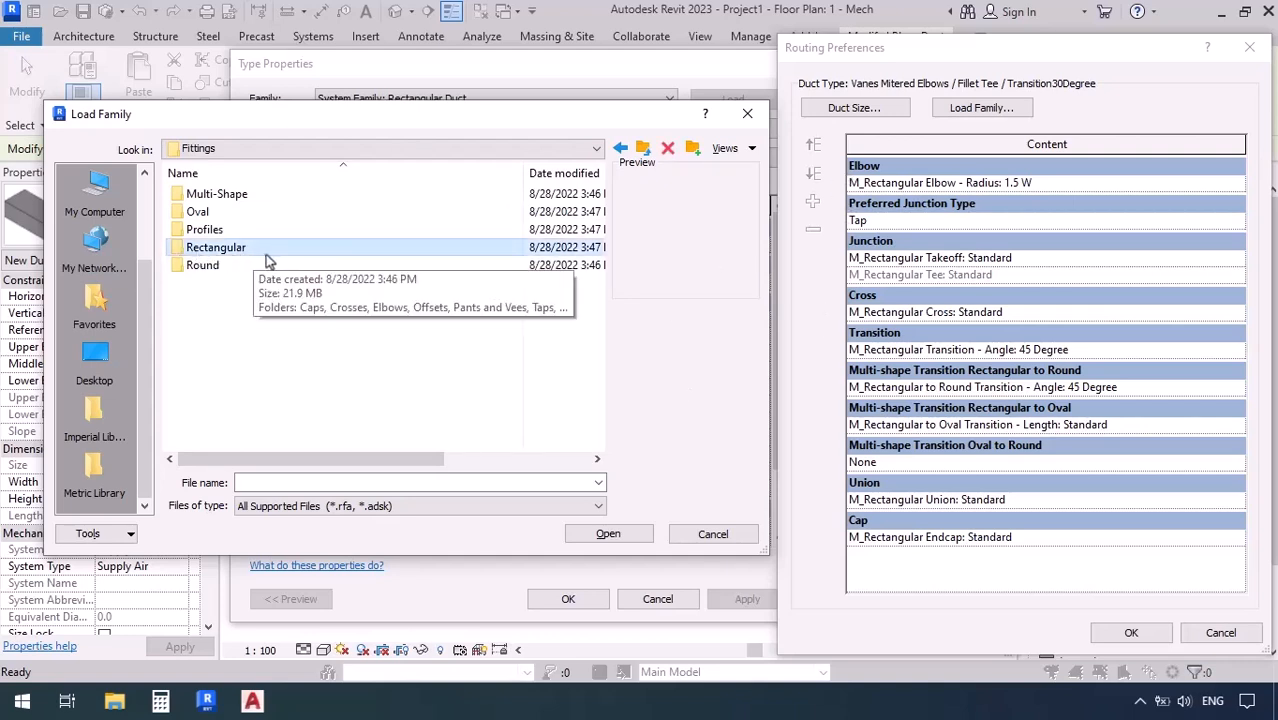
double_click(268, 256)
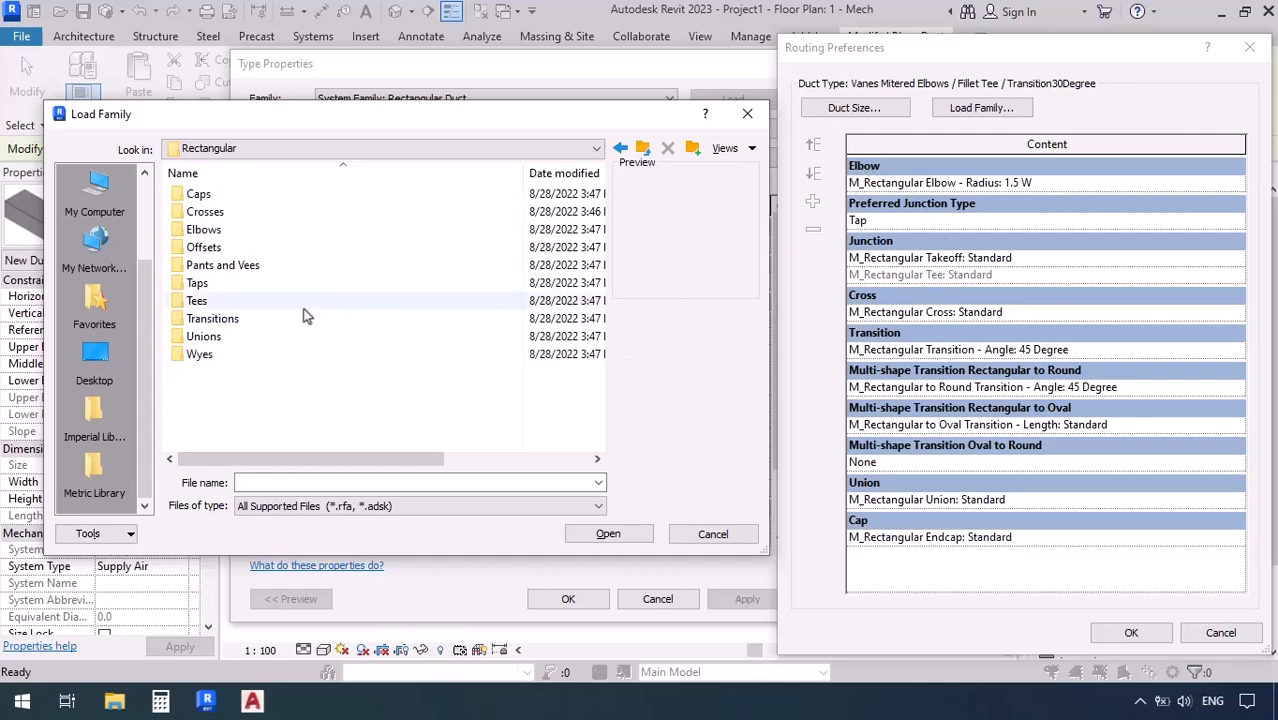
double_click(205, 230)
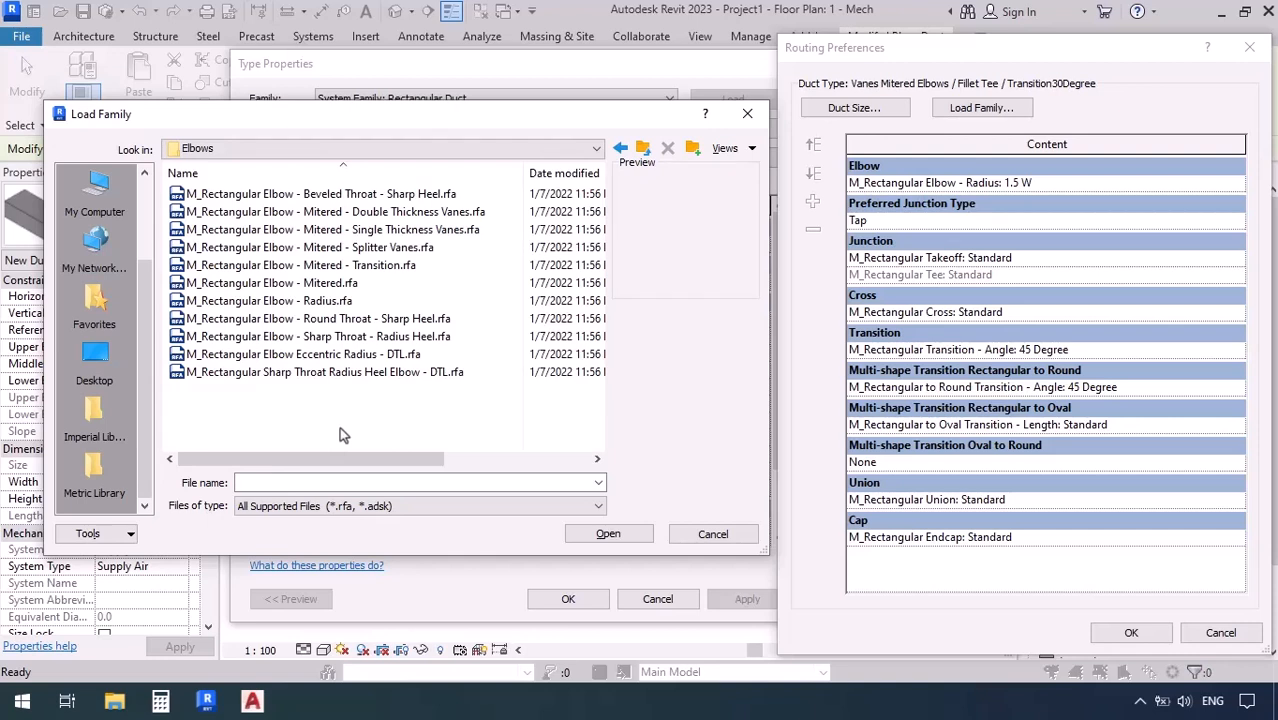
Step: Compare the mitered elbow previews and load the M_Rectangular Elbow - Mitered families with Double Thickness Vanes and Single Thickness Vanes
click(296, 284)
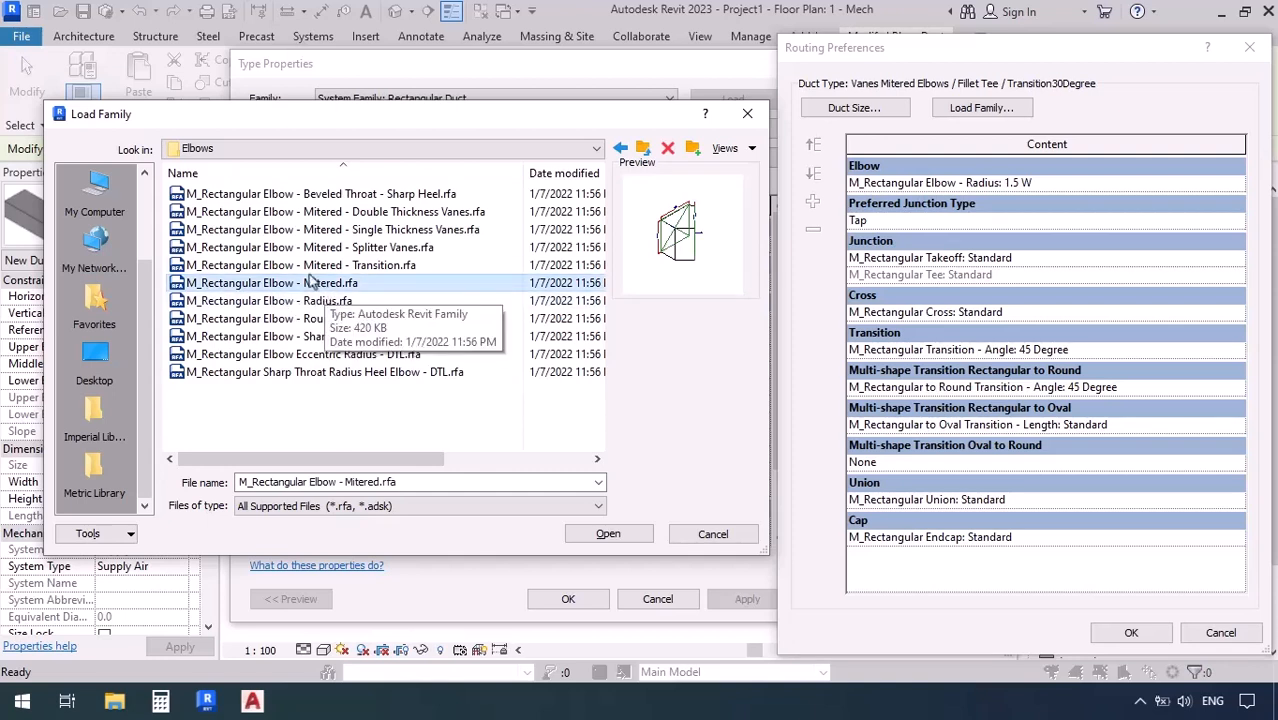
click(445, 213)
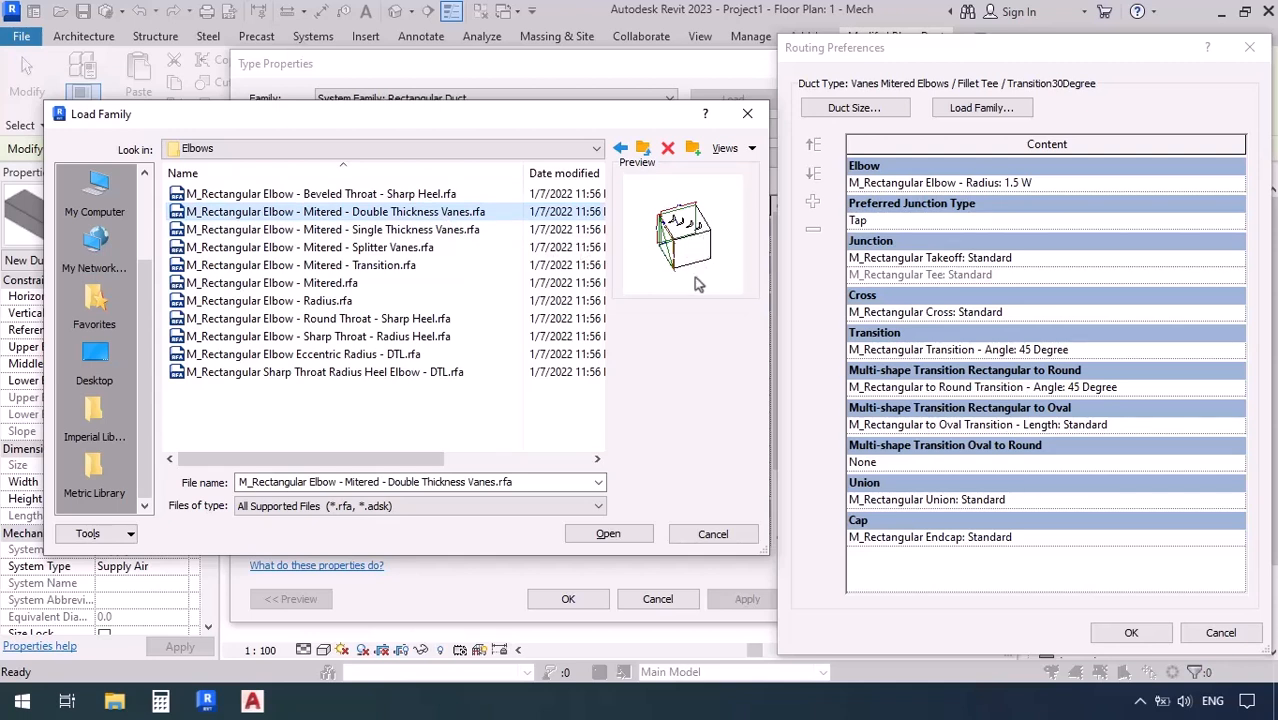
click(460, 230)
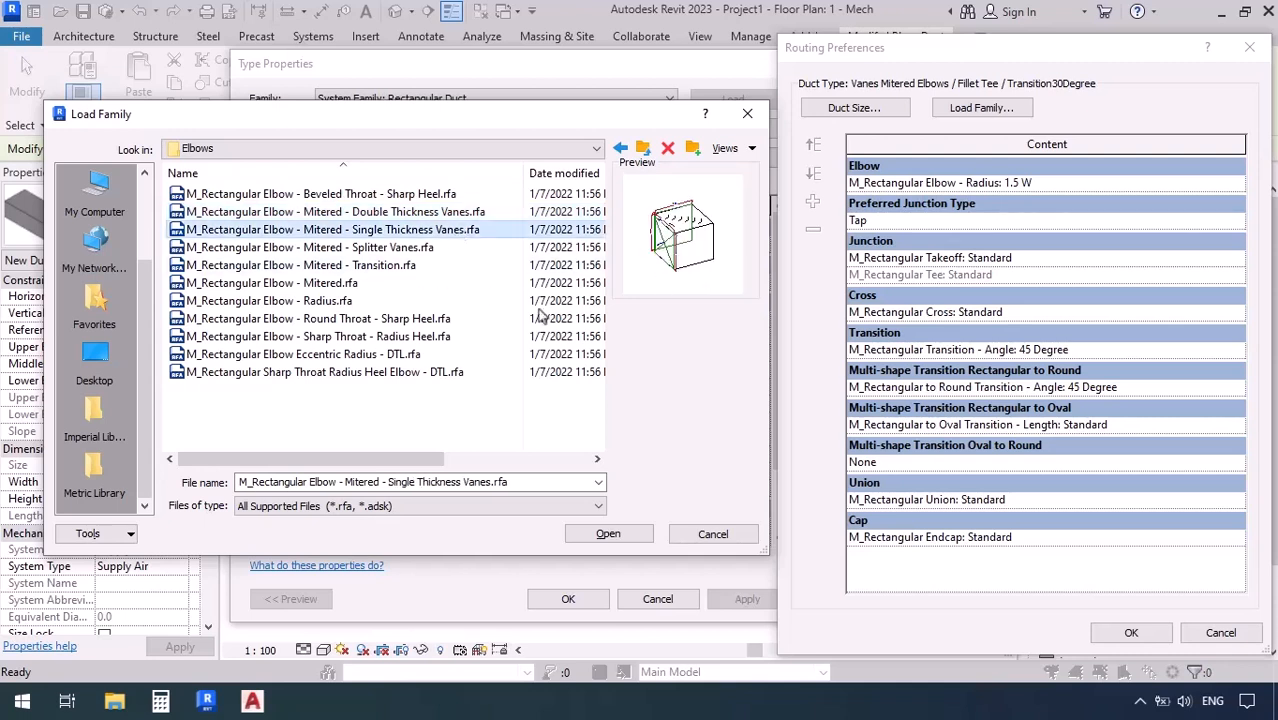
click(424, 212)
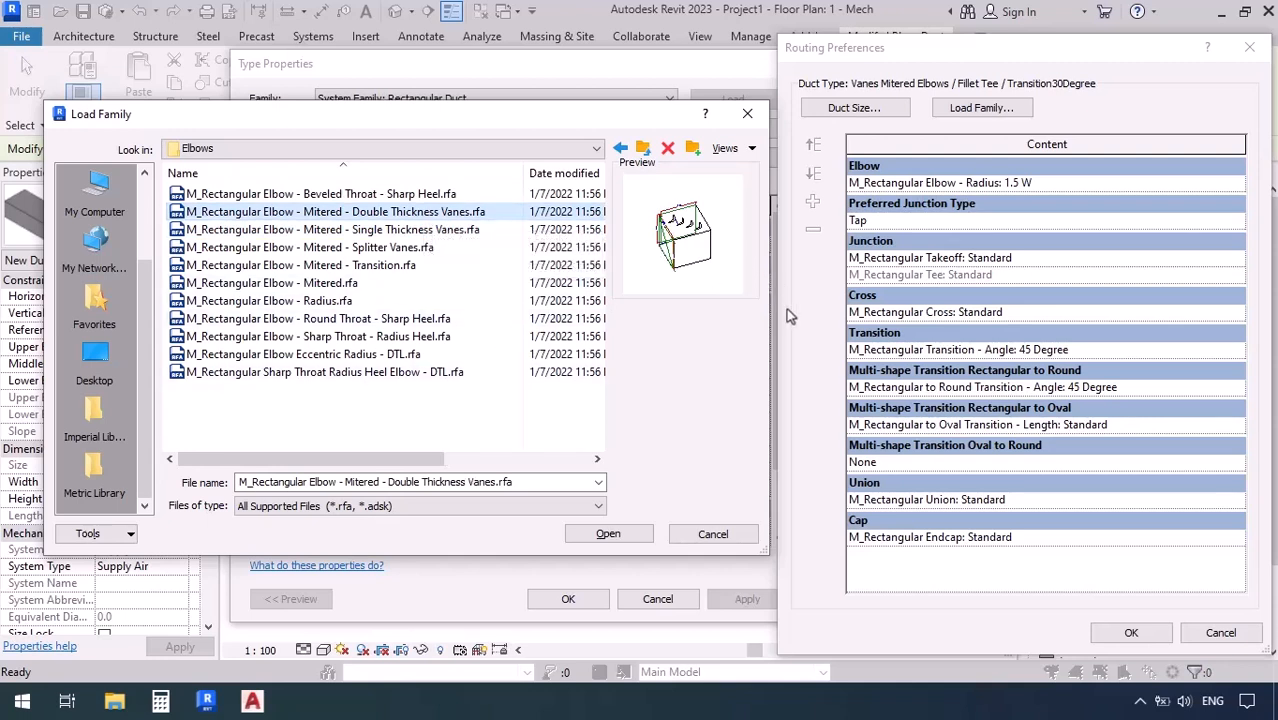
click(420, 232)
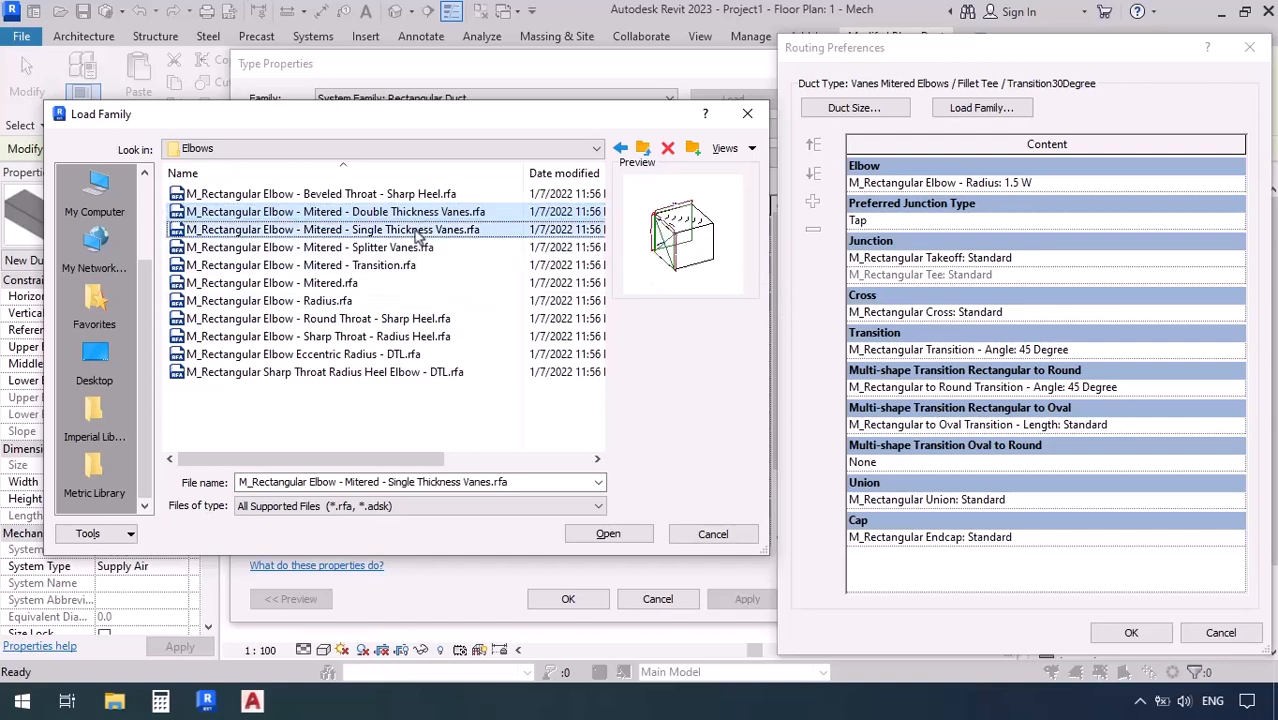
click(608, 534)
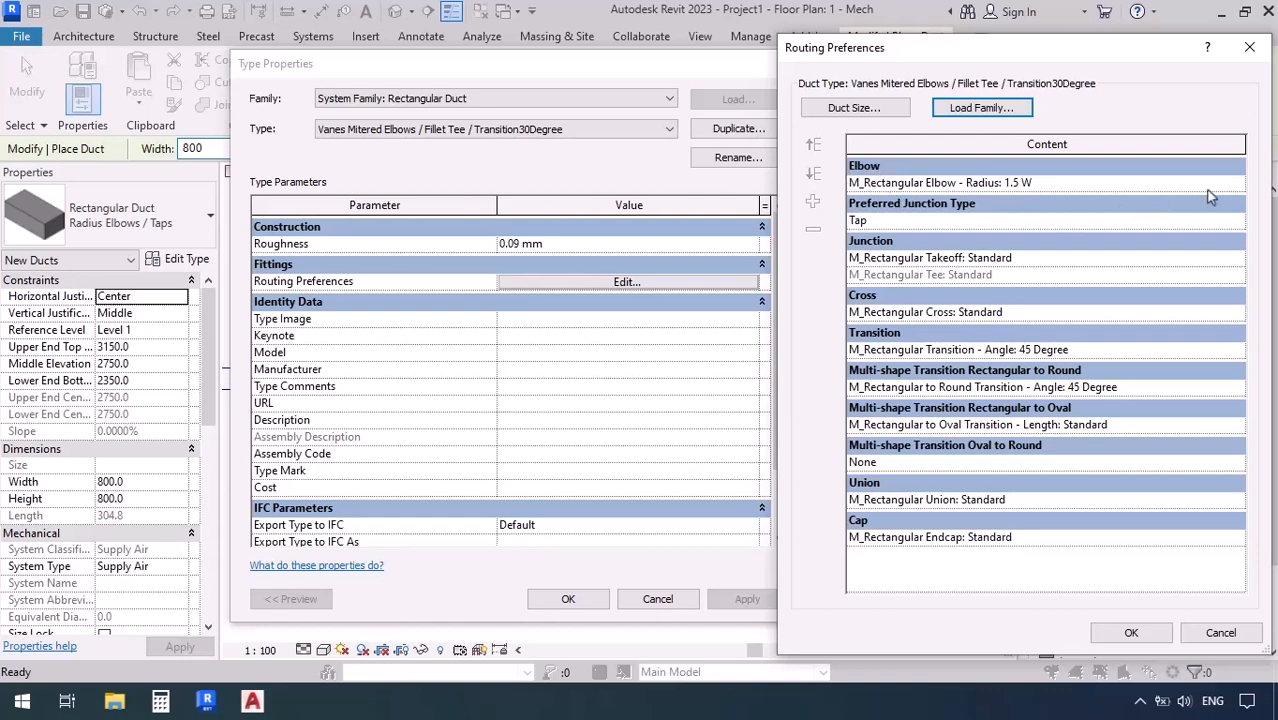
Step: Set the elbow to M_Rectangular Elbow - Mitered - Double Thickness Vanes: Standard and the preferred junction type to Tee
click(1238, 190)
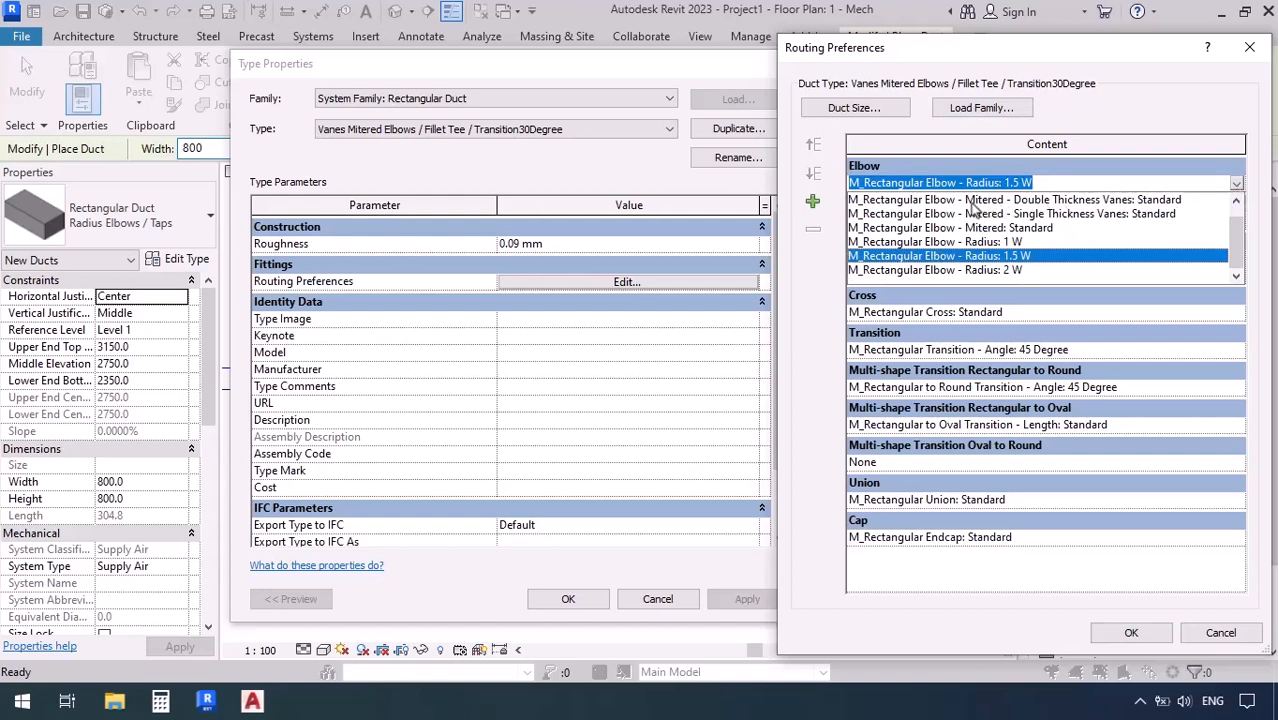
click(1082, 201)
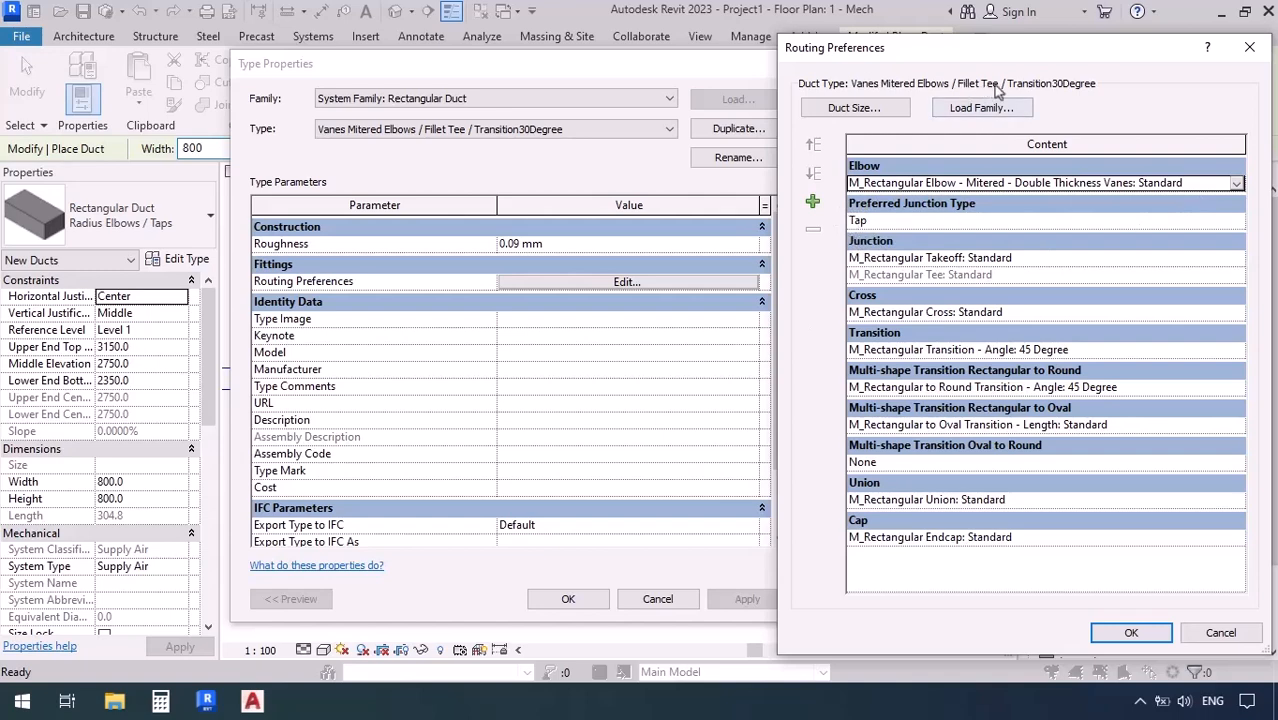
click(1240, 222)
click(1237, 220)
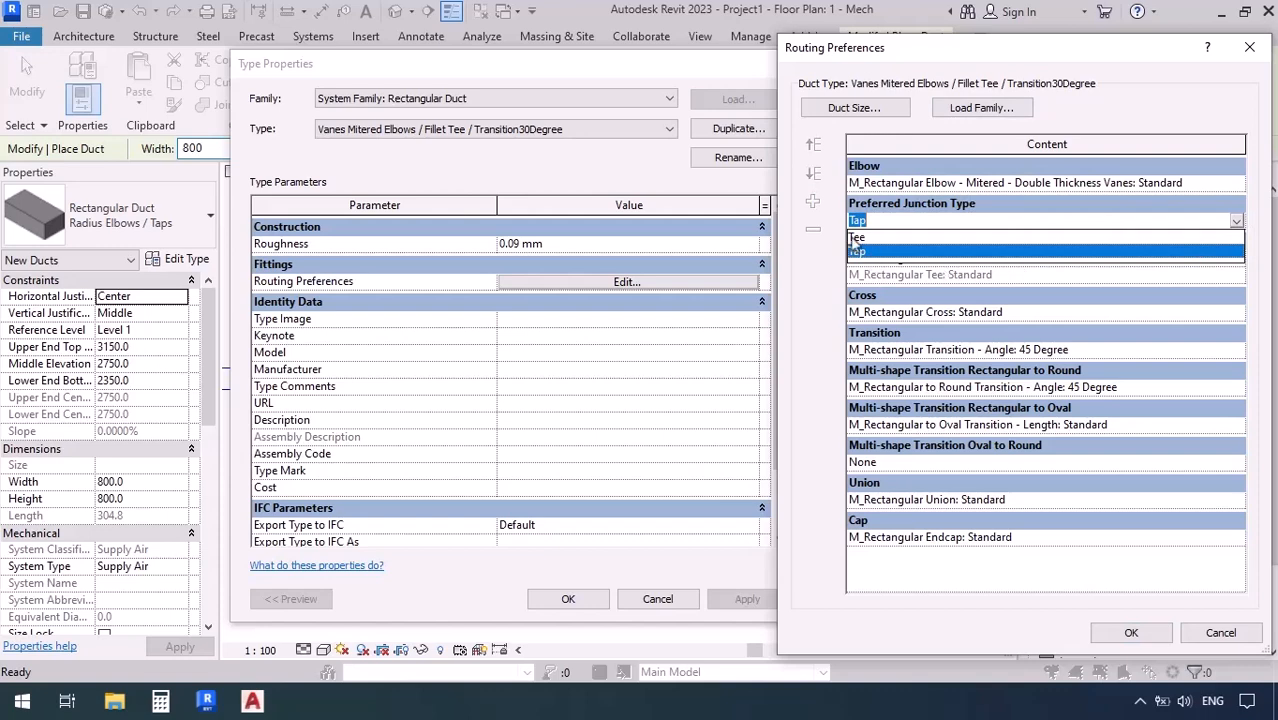
click(855, 238)
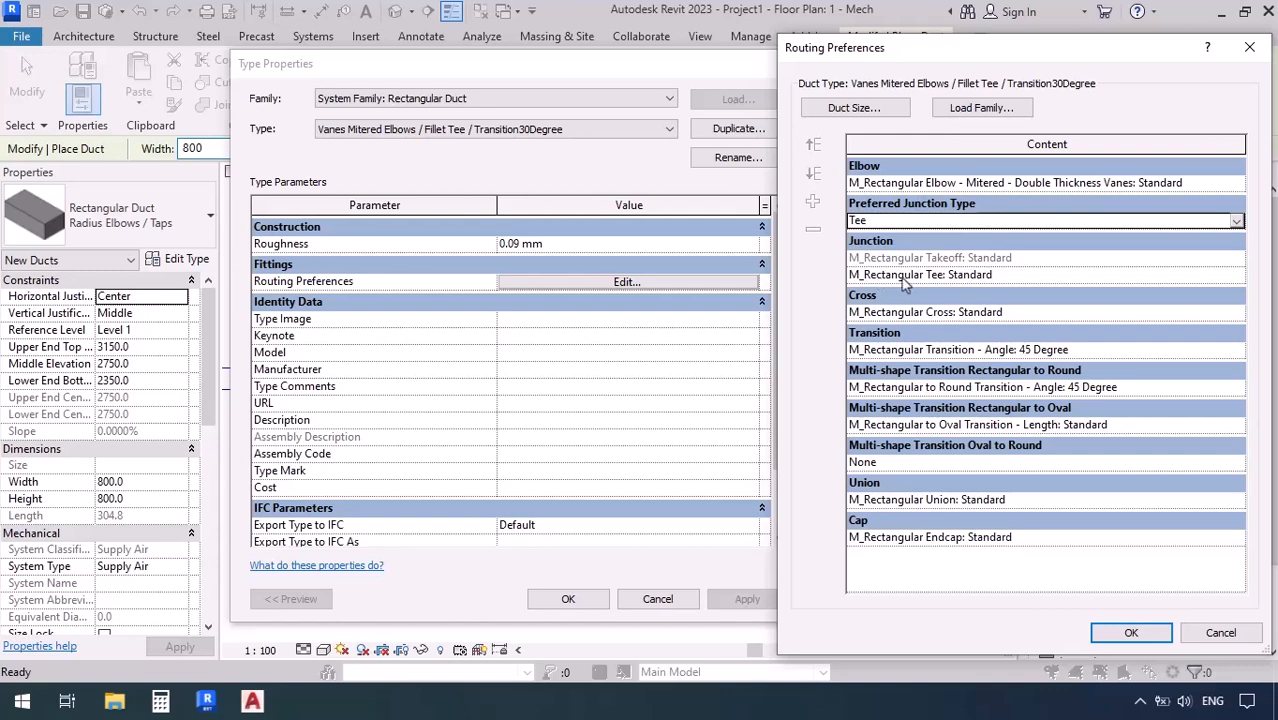
Step: Load M_Rectangular Tee - Fillet.rfa from the Tees folder and assign its Standard type as the tee junction
click(1003, 108)
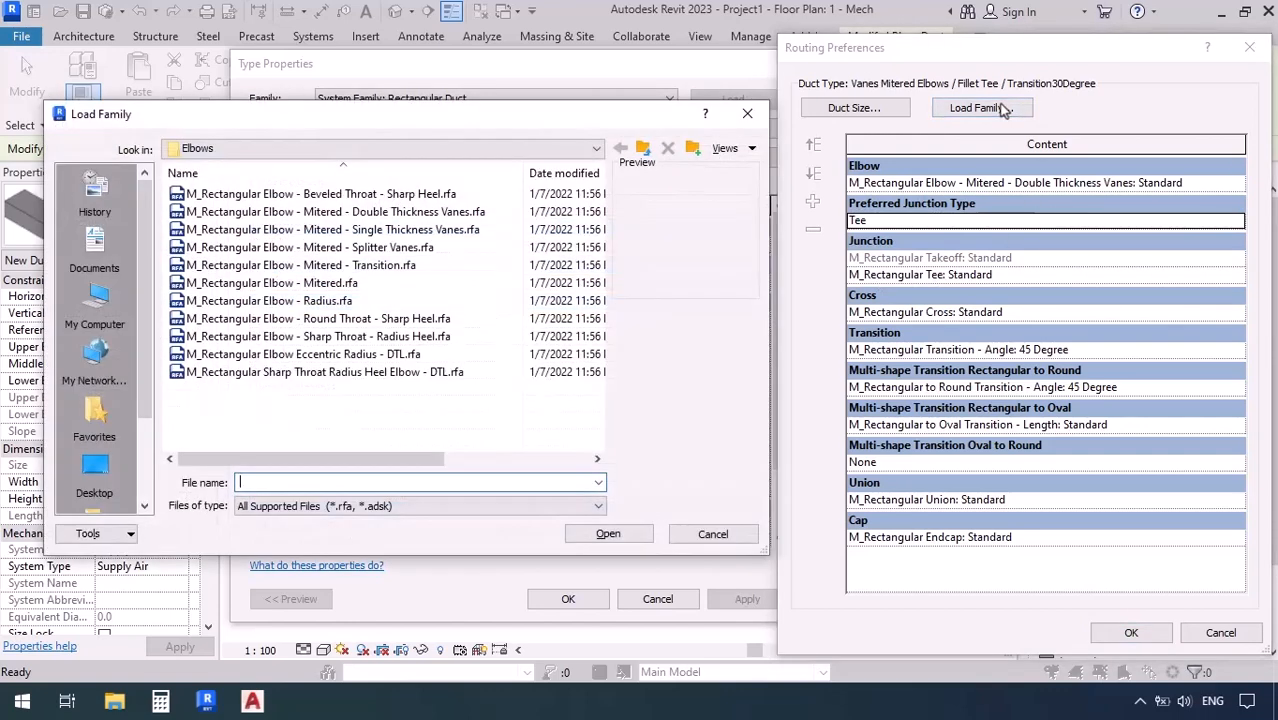
click(645, 160)
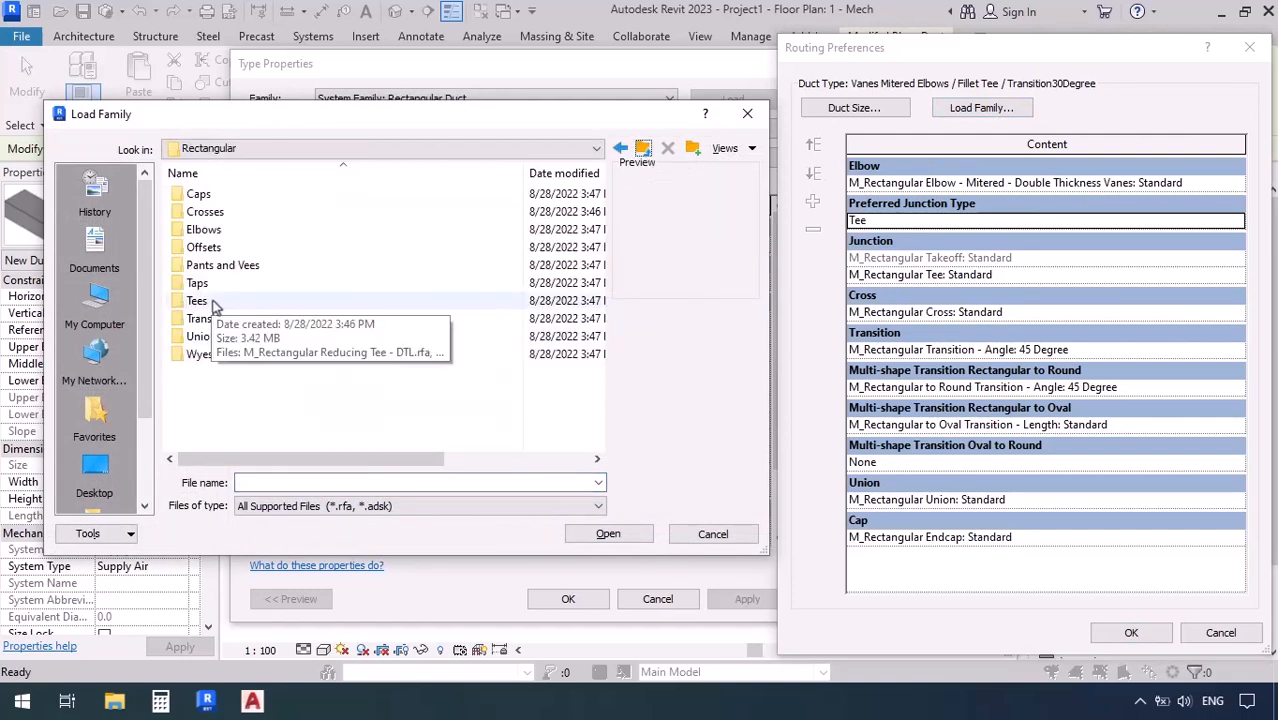
double_click(197, 301)
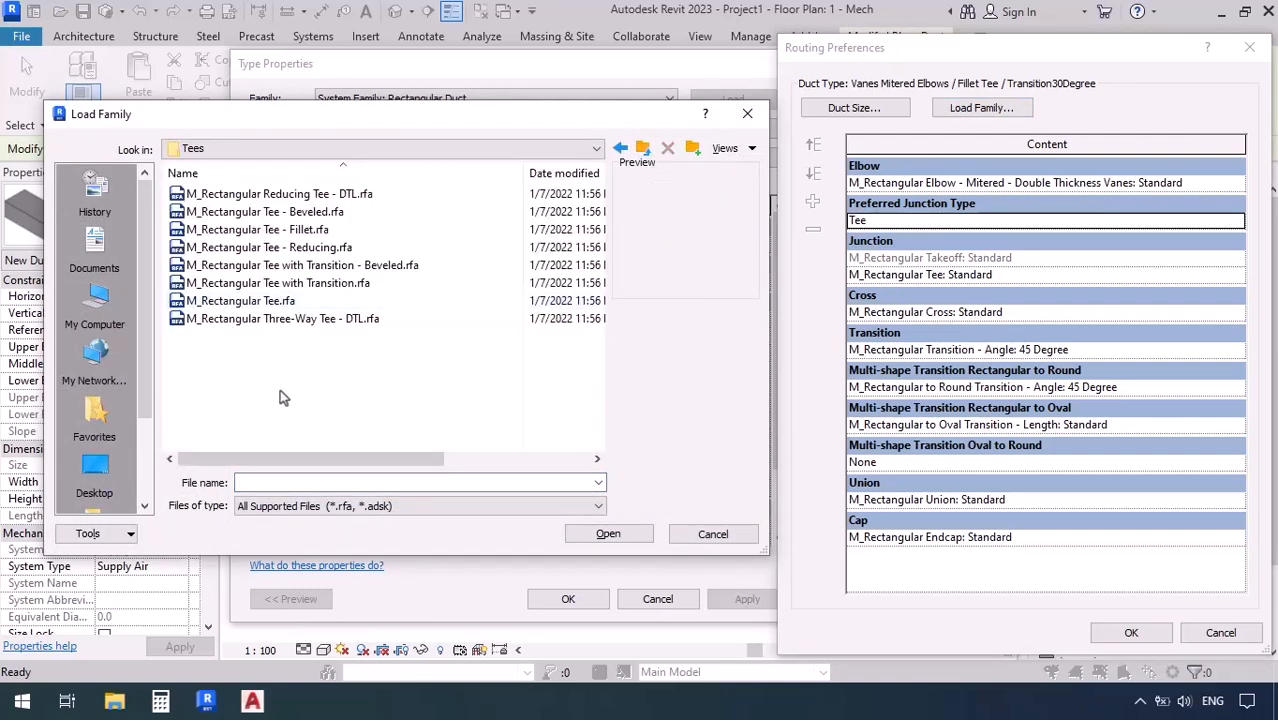
click(318, 230)
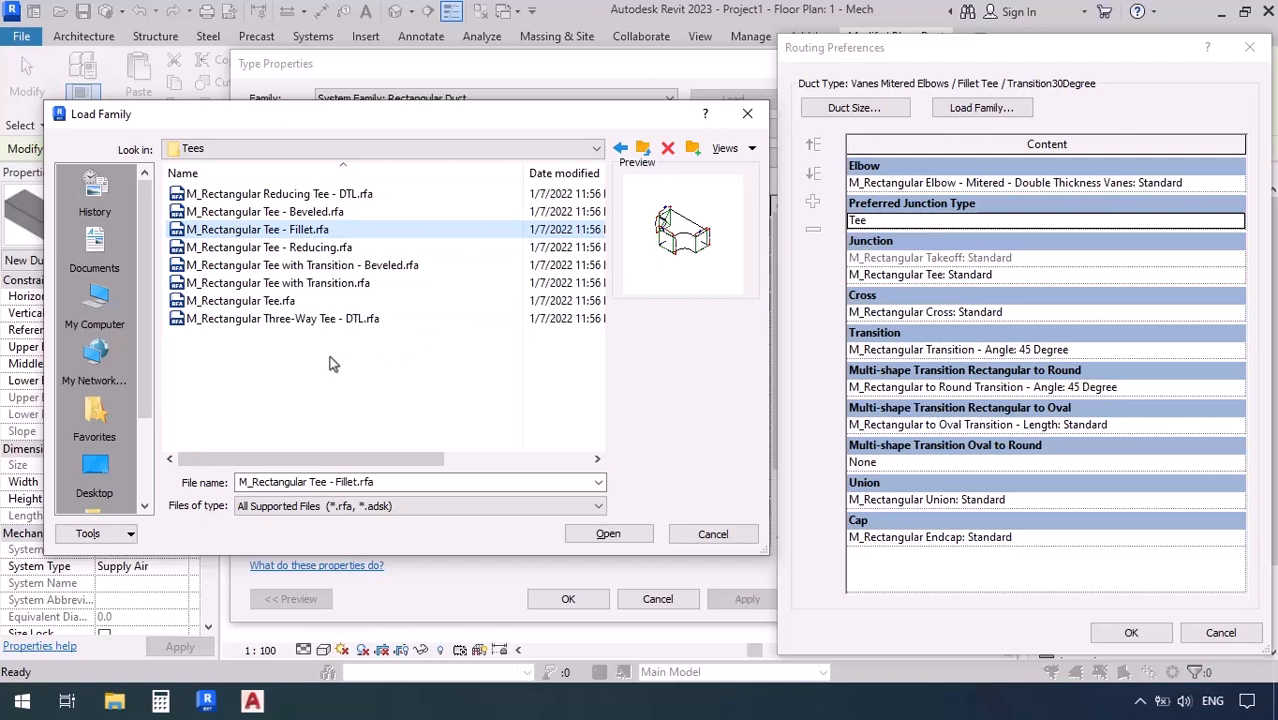
click(245, 302)
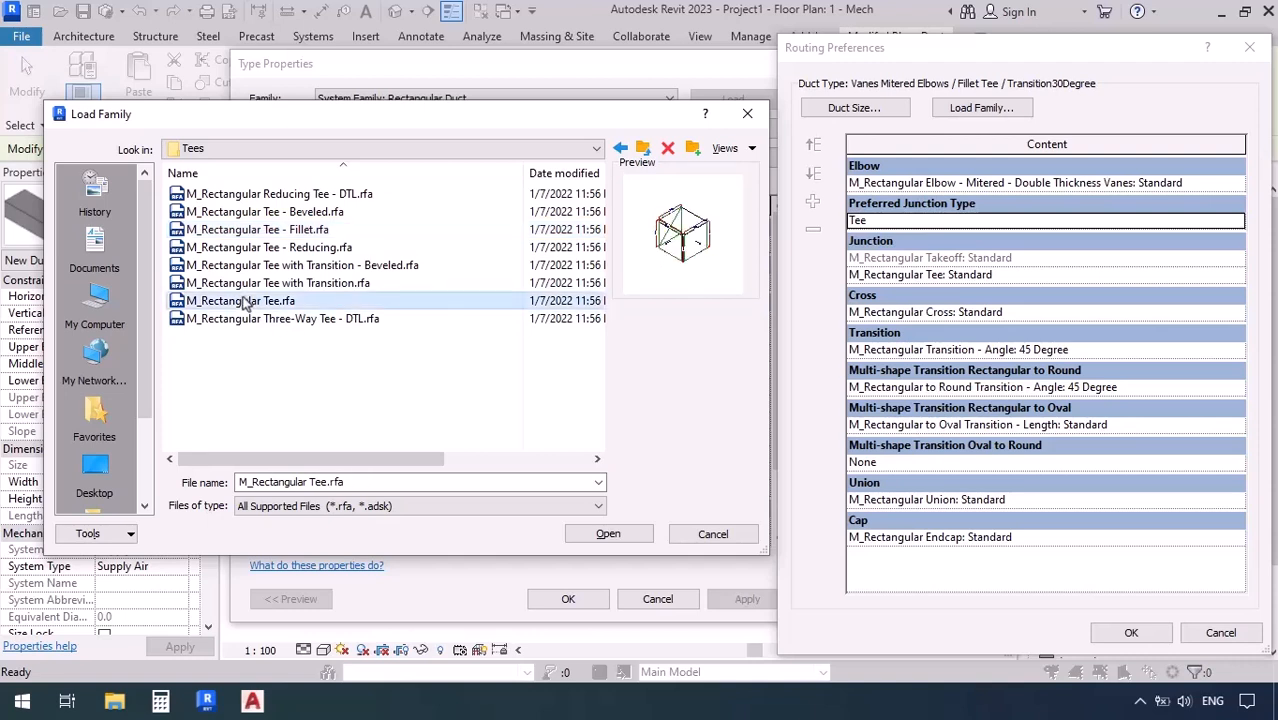
click(264, 230)
click(584, 533)
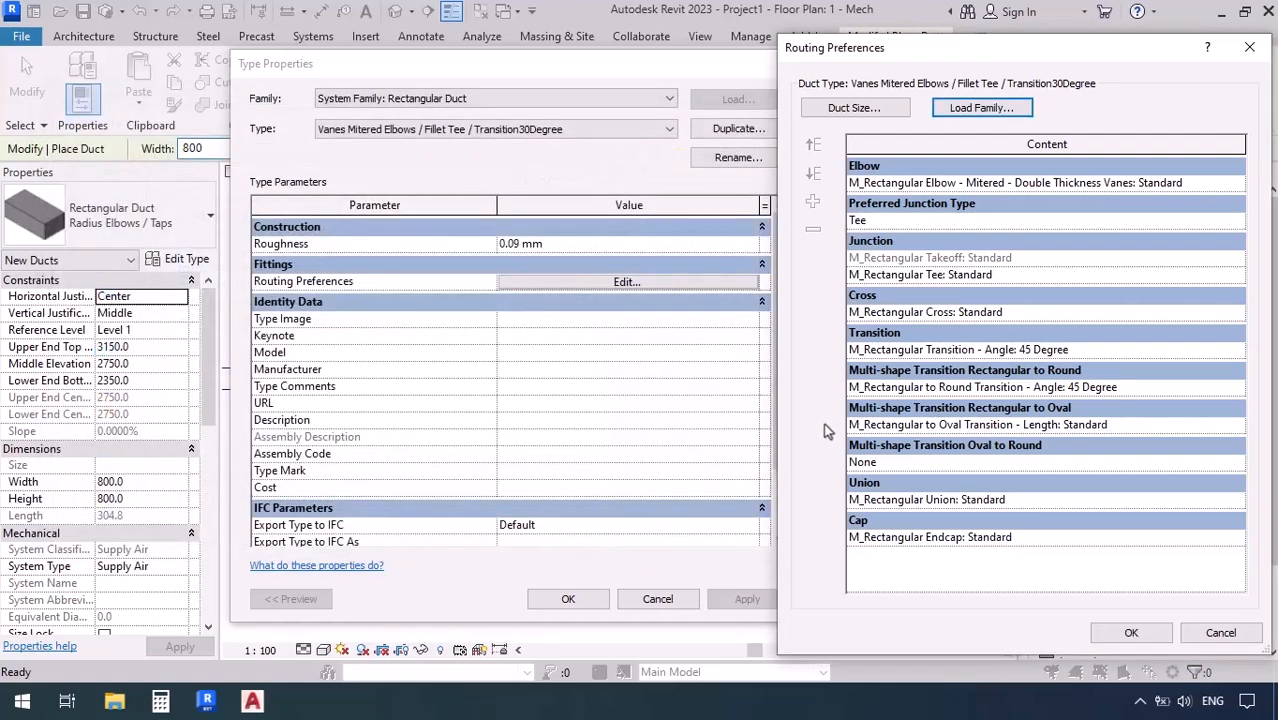
click(1237, 276)
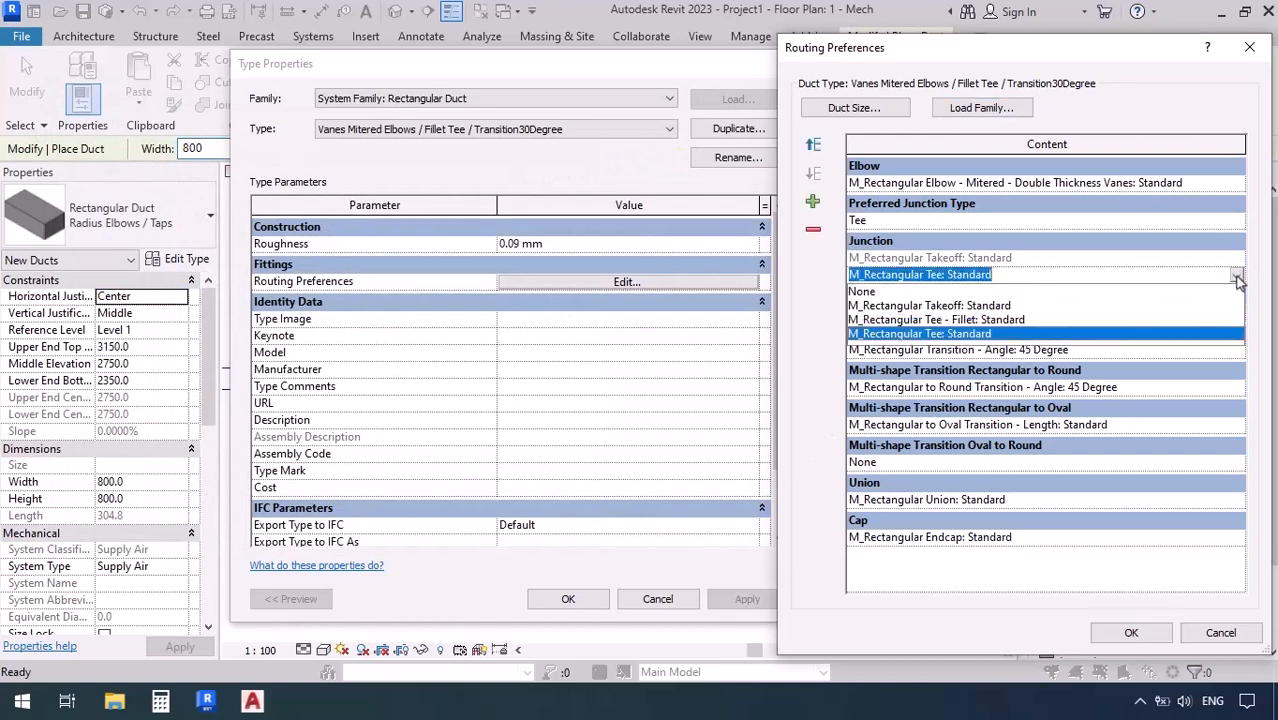
click(936, 320)
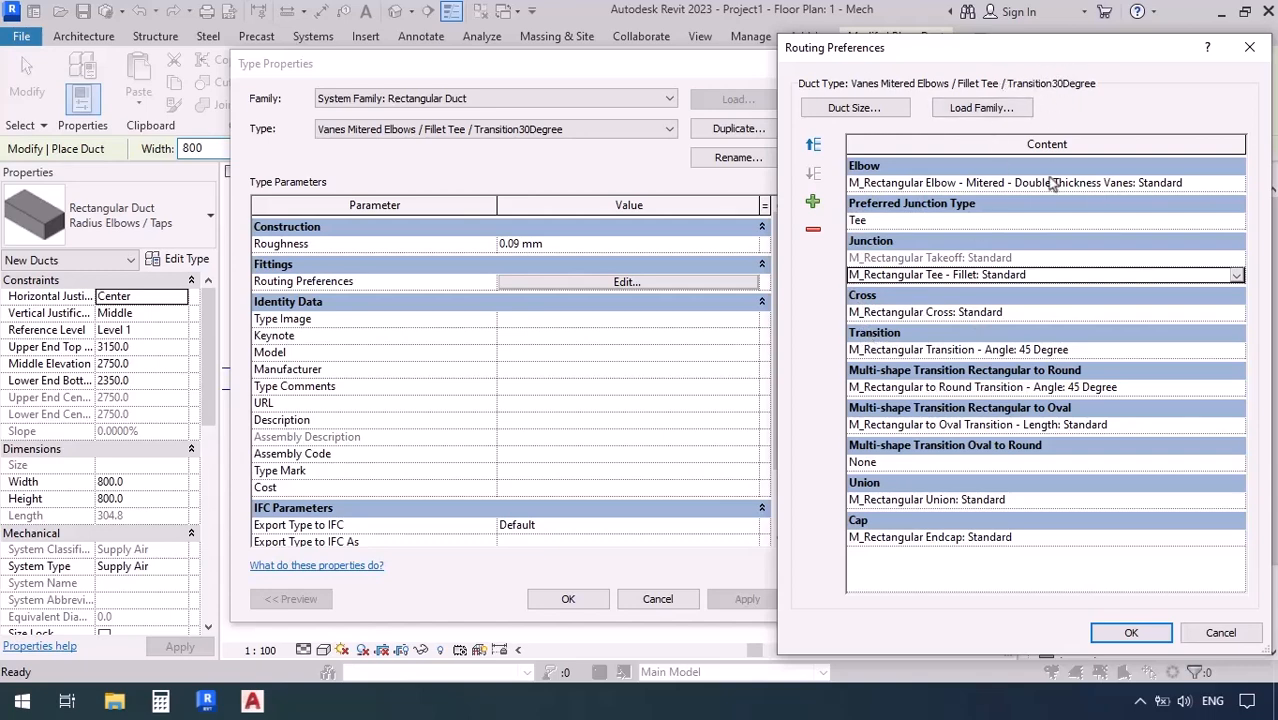
Step: Set the transition to M_Rectangular Transition - Angle: 30 Degree and accept the routing preferences and type properties
click(1236, 354)
click(1237, 350)
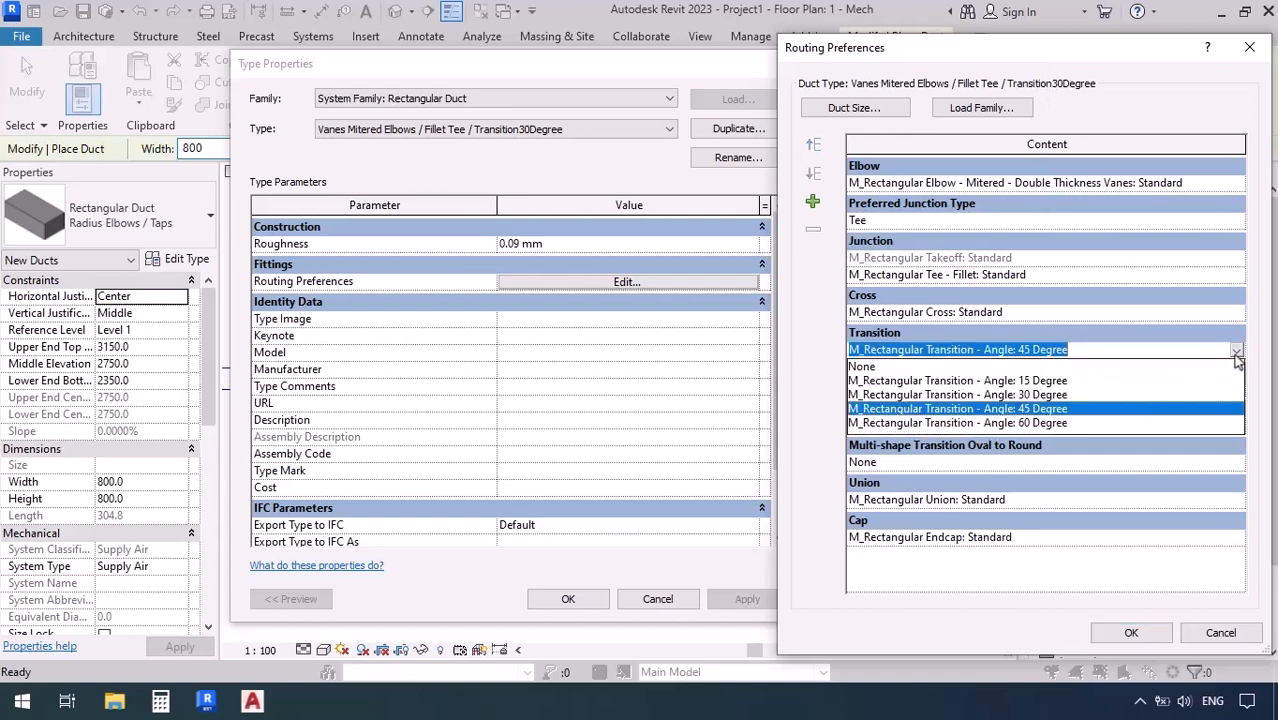
click(997, 396)
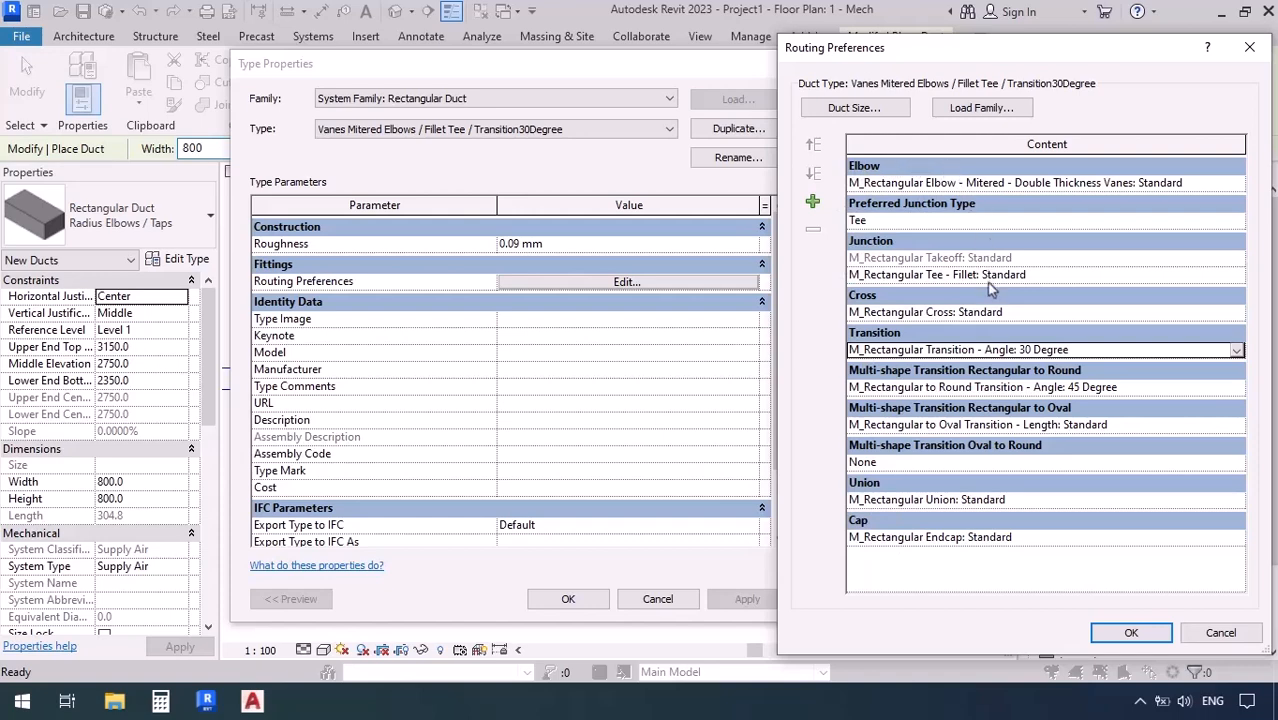
click(1108, 633)
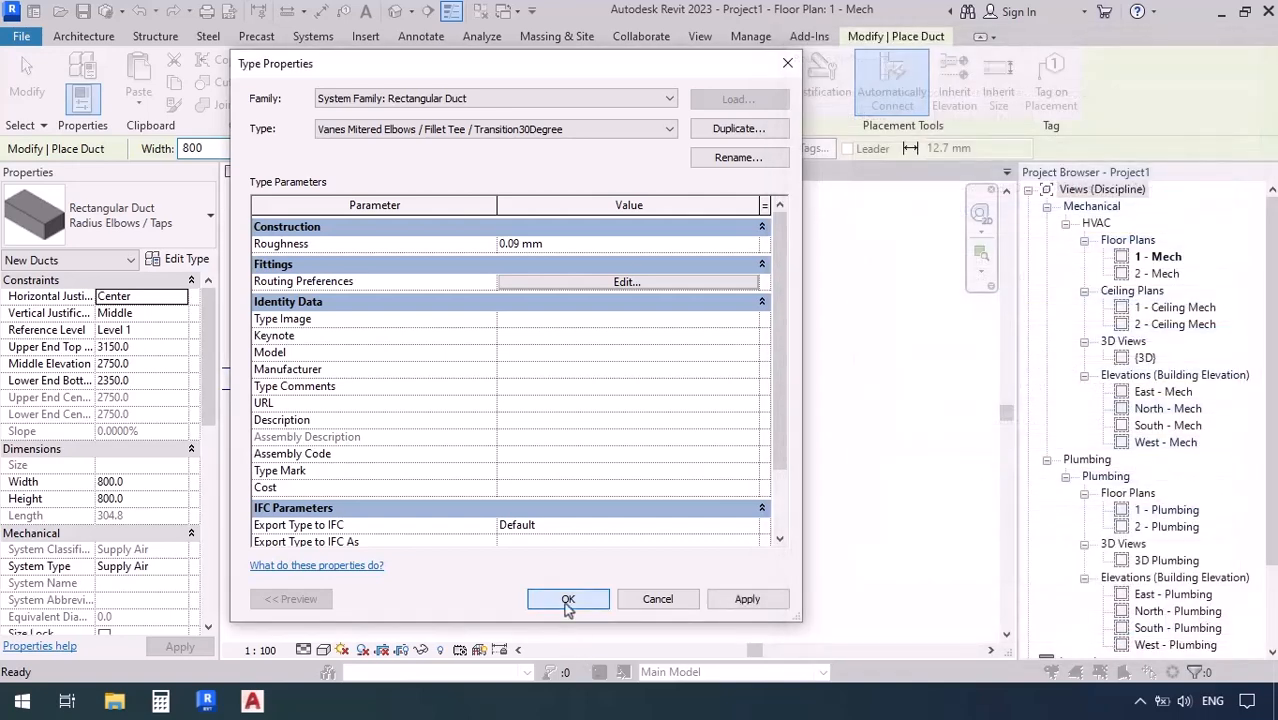
click(568, 598)
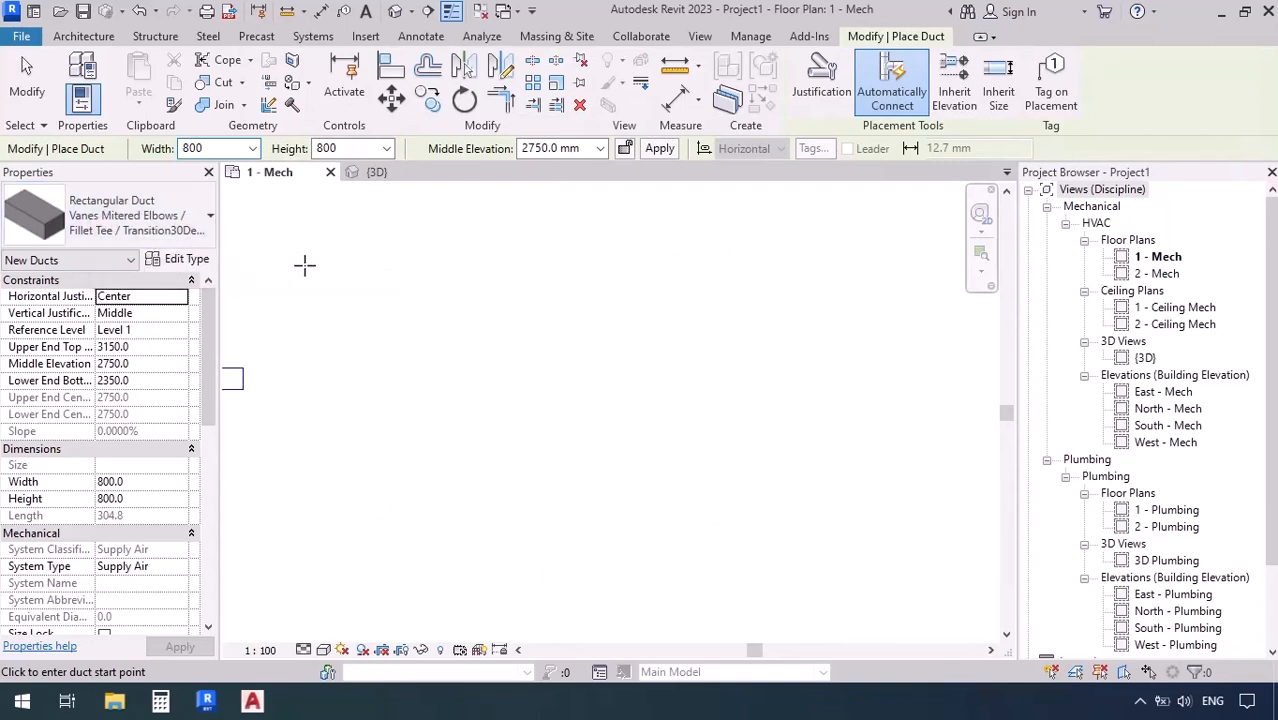
Step: Draw a stepped 800 x 800 duct run: about 3500 mm across, 3700 mm down and 7600 mm across
click(407, 334)
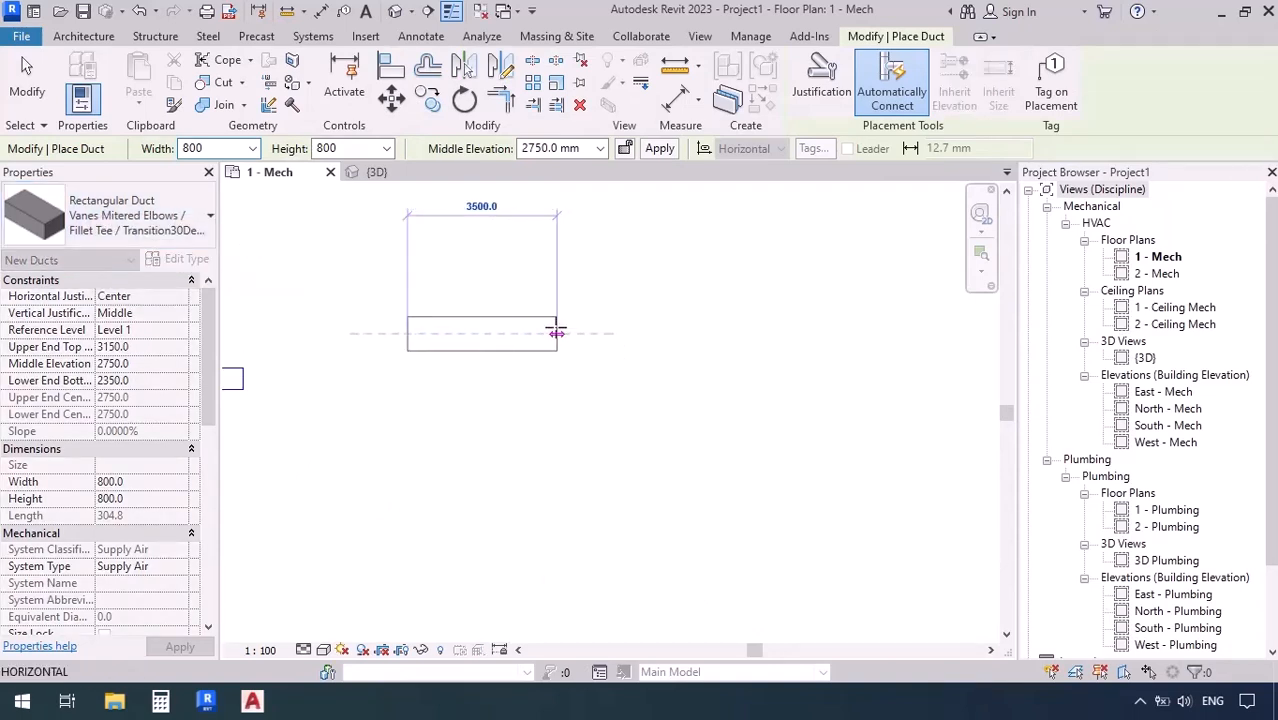
click(557, 334)
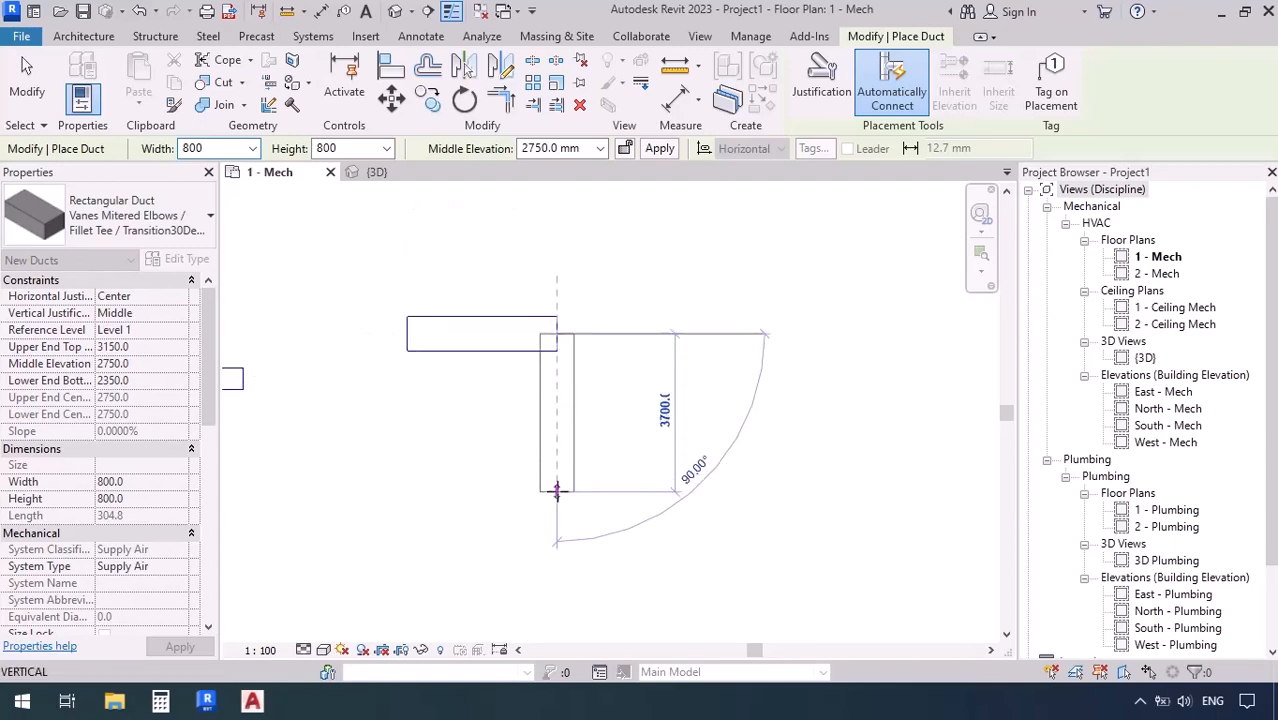
click(557, 491)
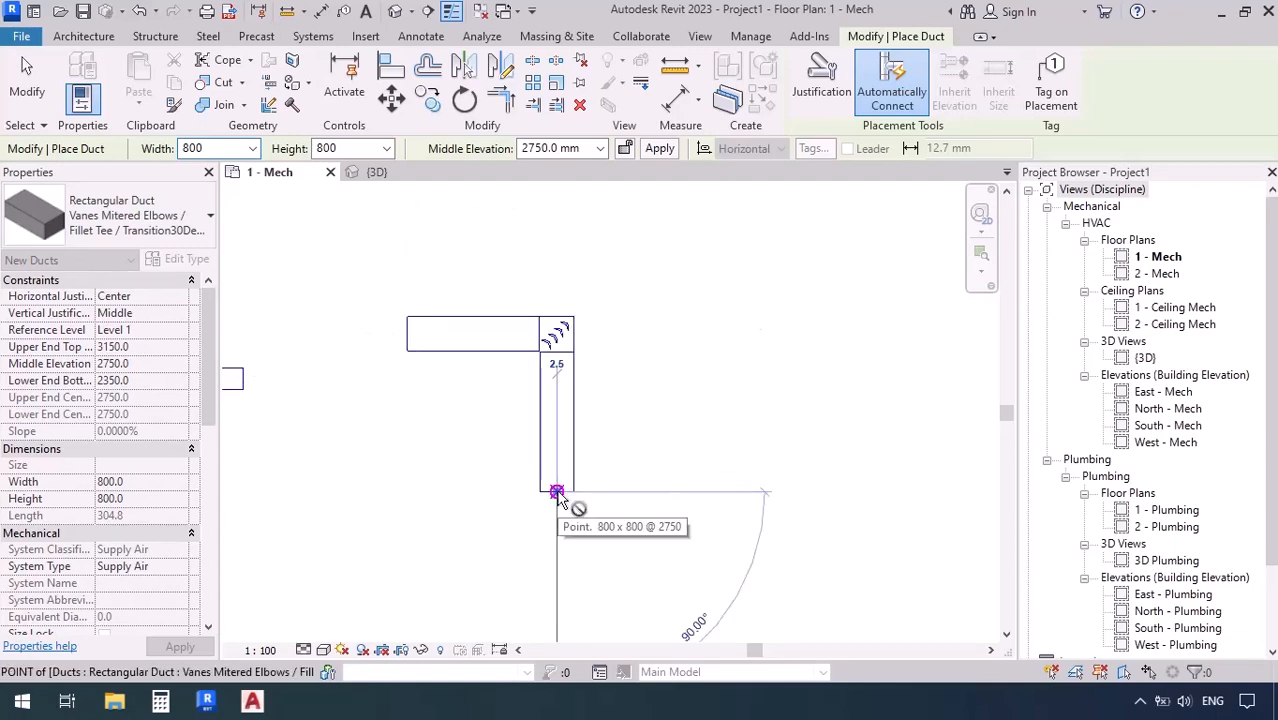
scroll(556, 395, up, 5)
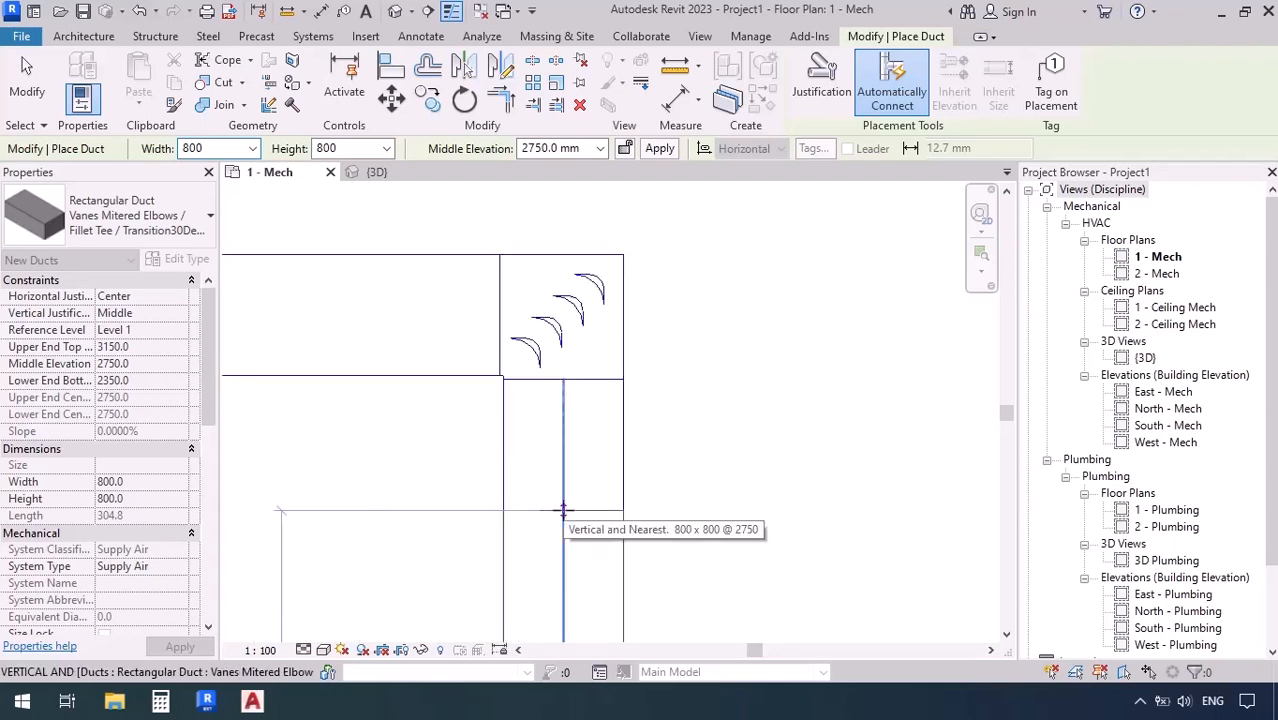
scroll(530, 330, down, 4)
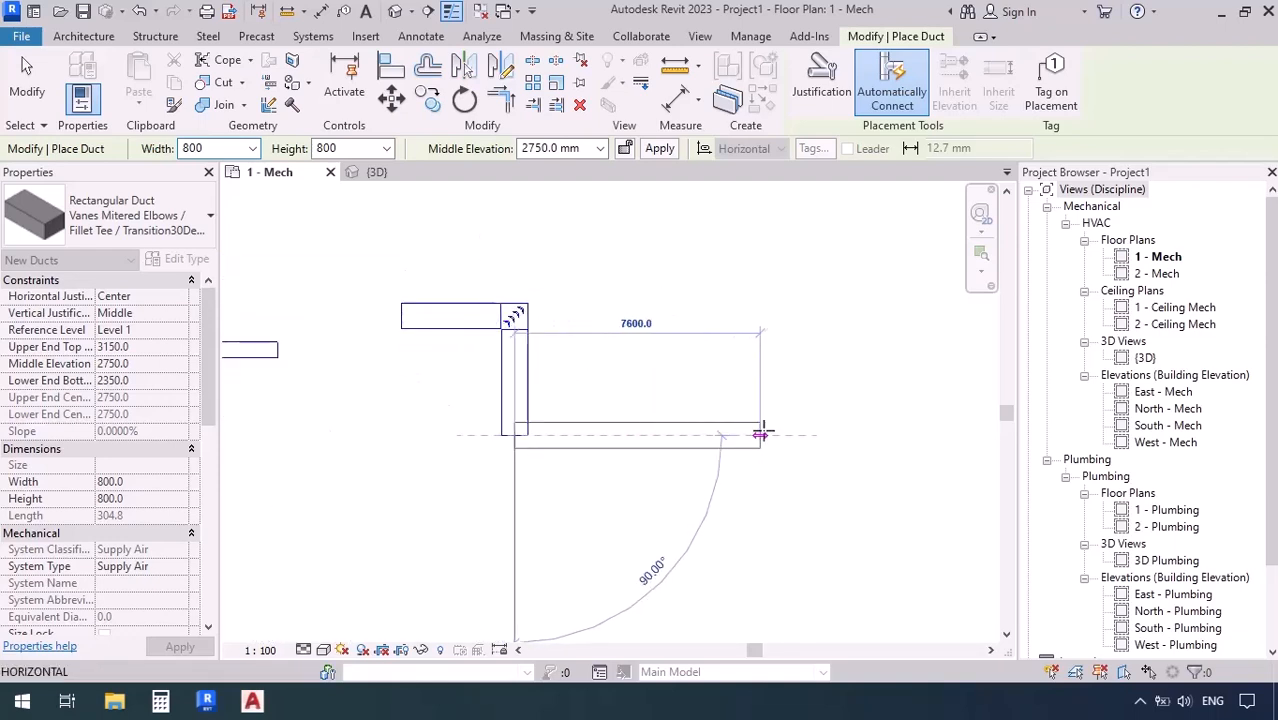
click(763, 437)
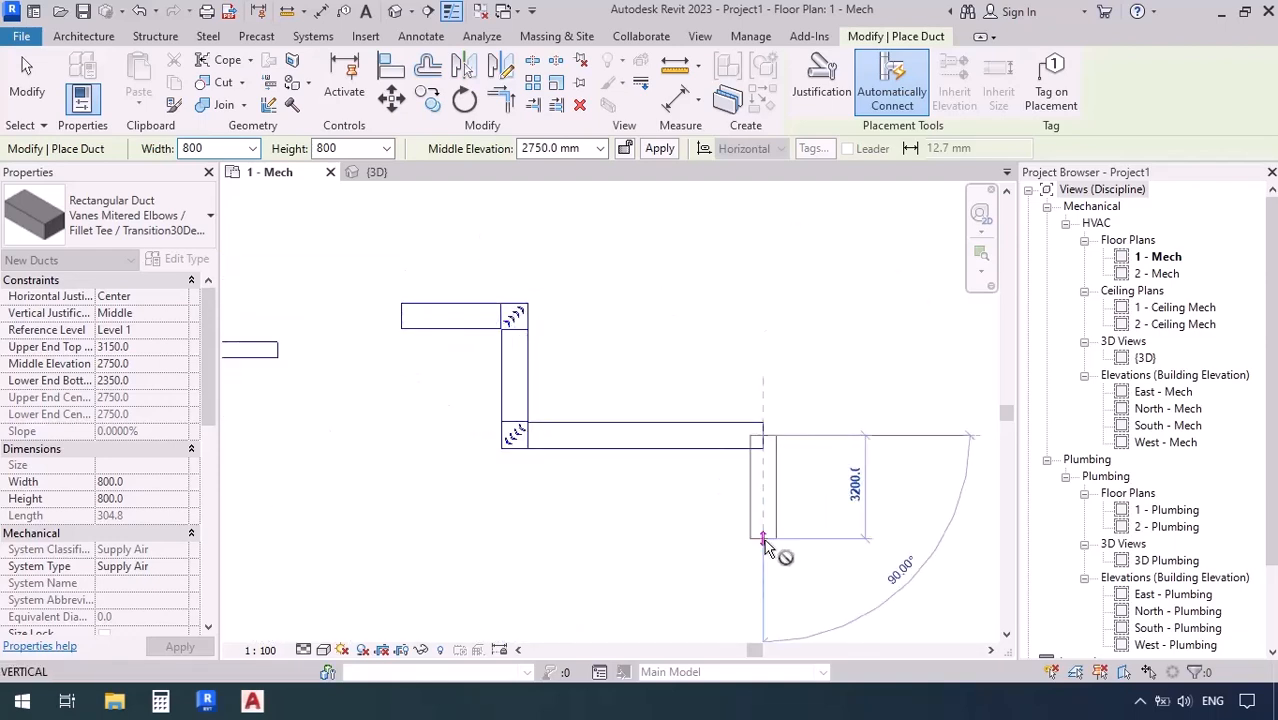
key(Escape)
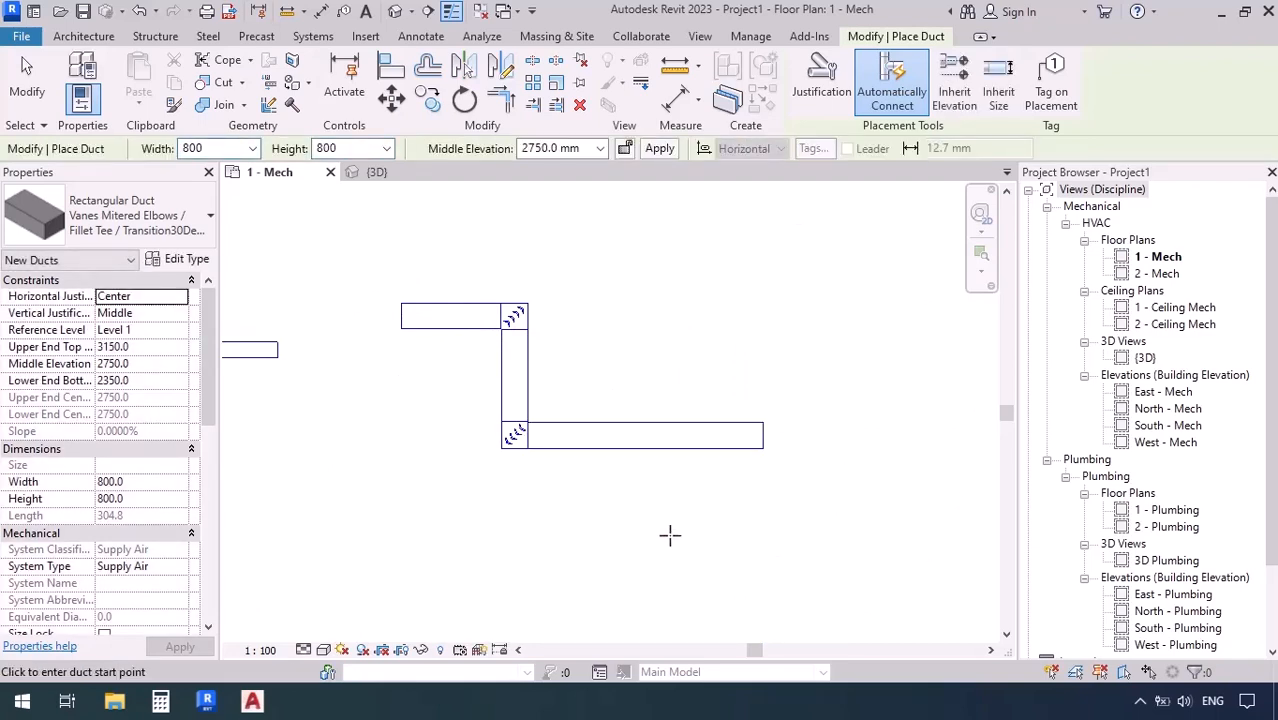
Step: Draw an 800 x 800 branch about 3400 mm downward from the middle of the lower horizontal duct and inspect its tee
click(637, 448)
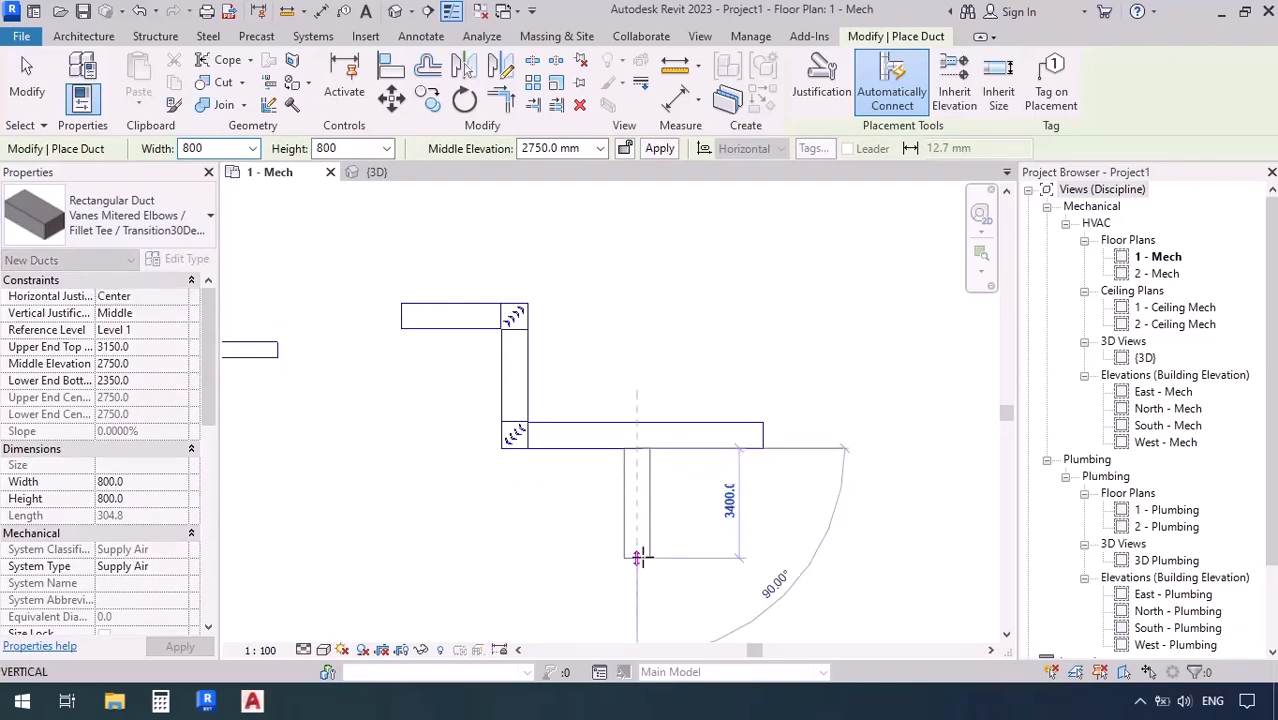
click(638, 558)
key(Escape)
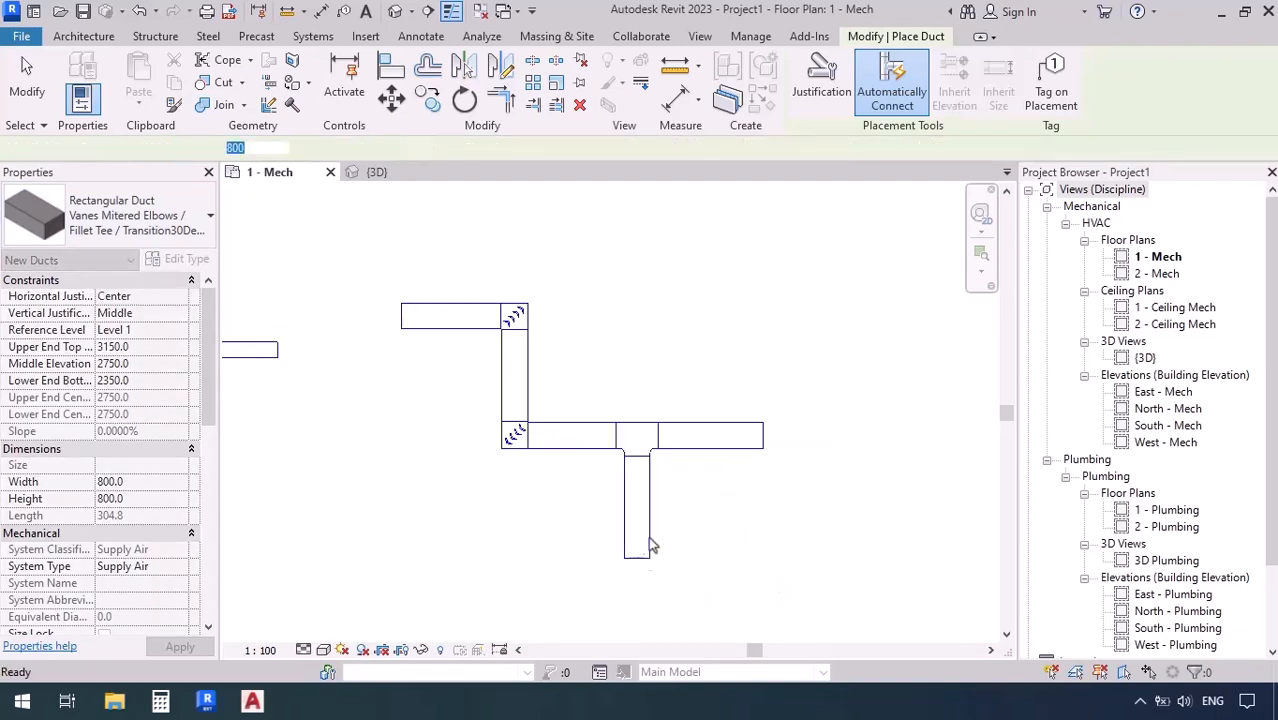
scroll(677, 450, up, 2)
scroll(677, 450, up, 3)
middle_drag(727, 539, 757, 549)
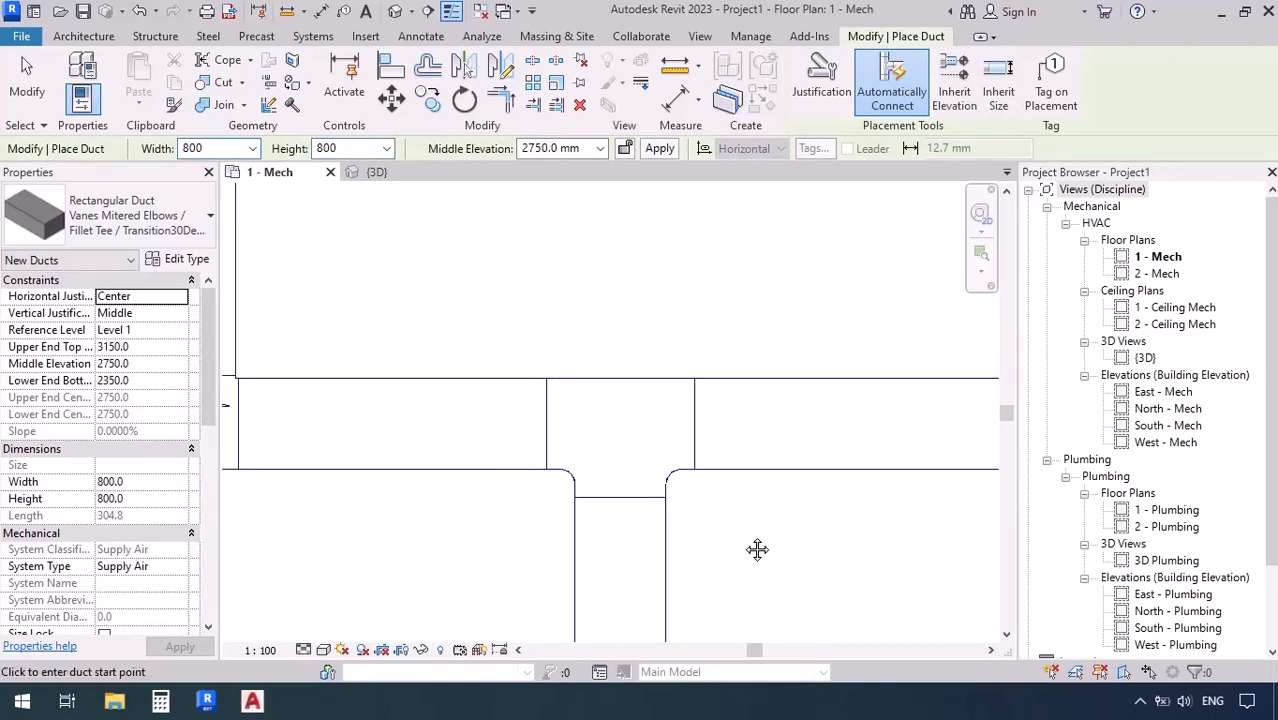
scroll(403, 487, down, 5)
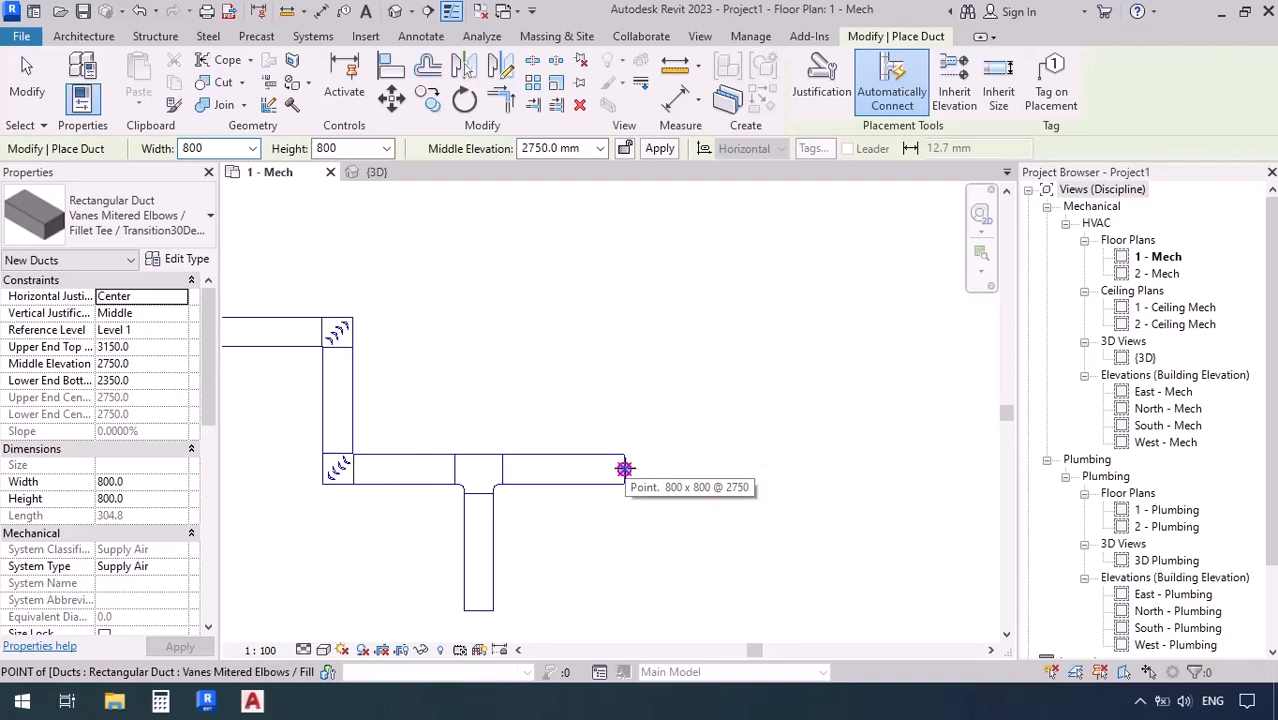
Step: Extend the run straight from its open right end with a 400 x 400 duct
click(624, 469)
click(211, 147)
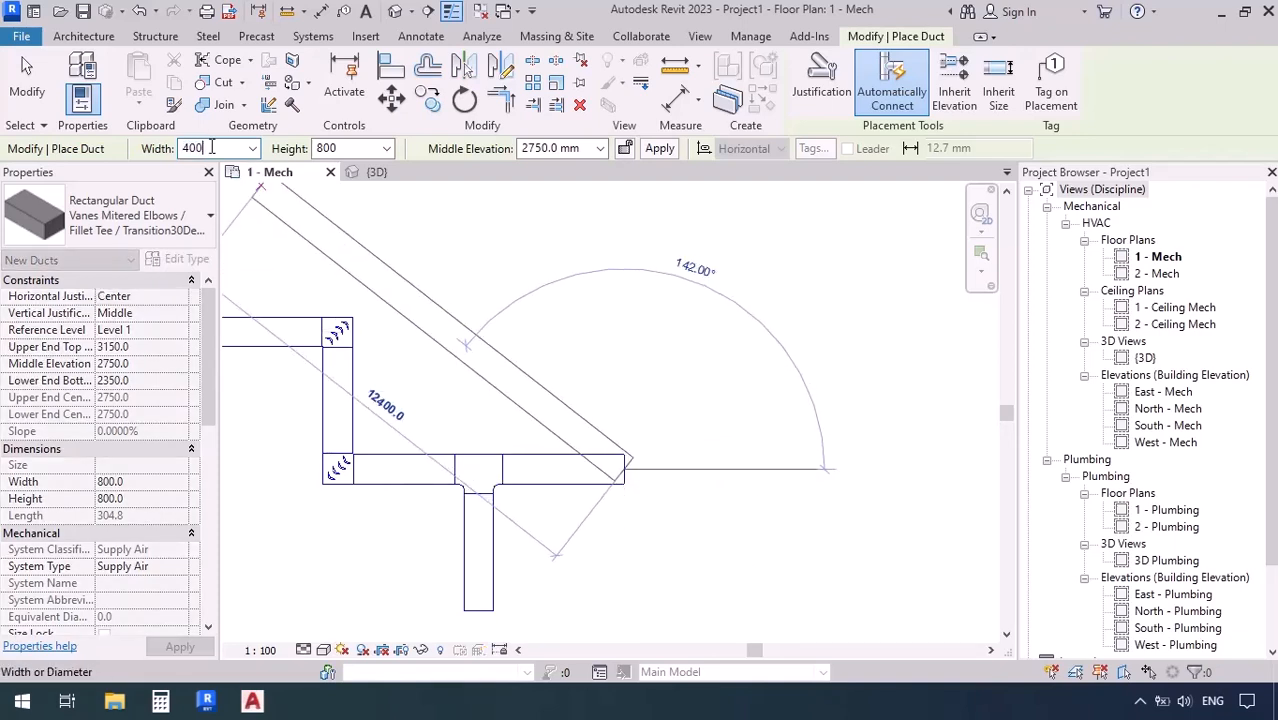
click(347, 148)
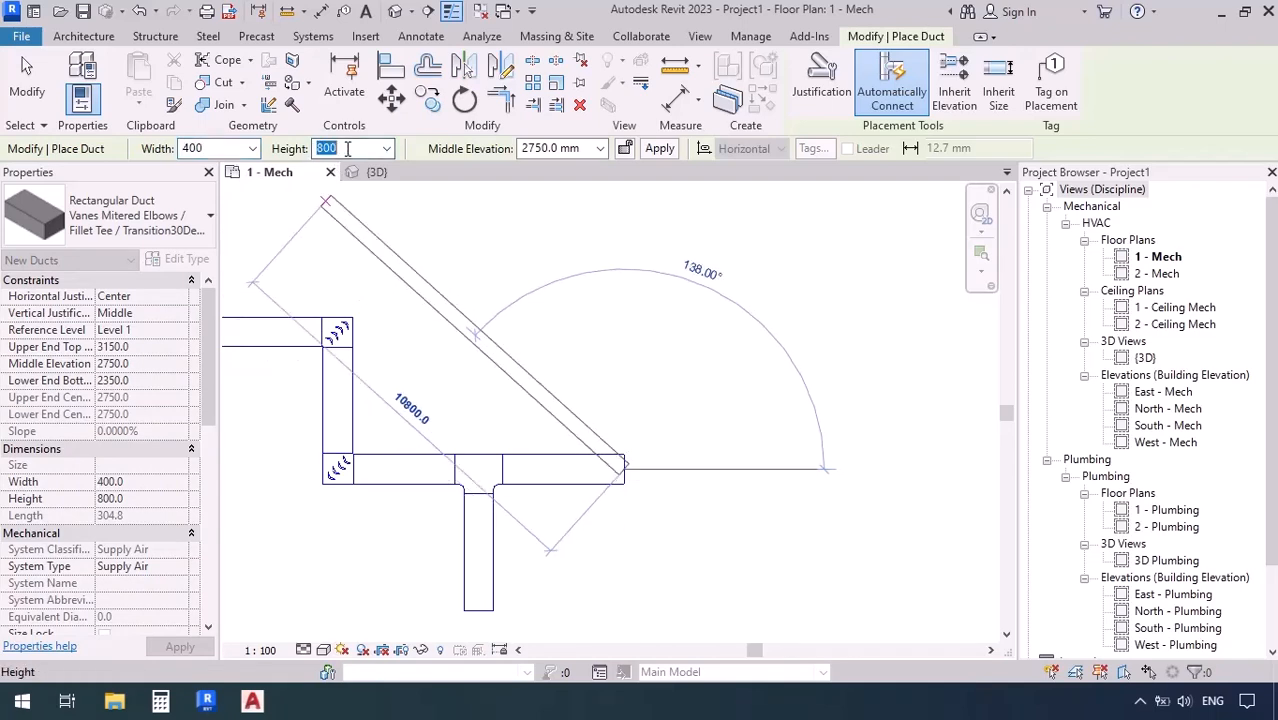
text(400)
key(Return)
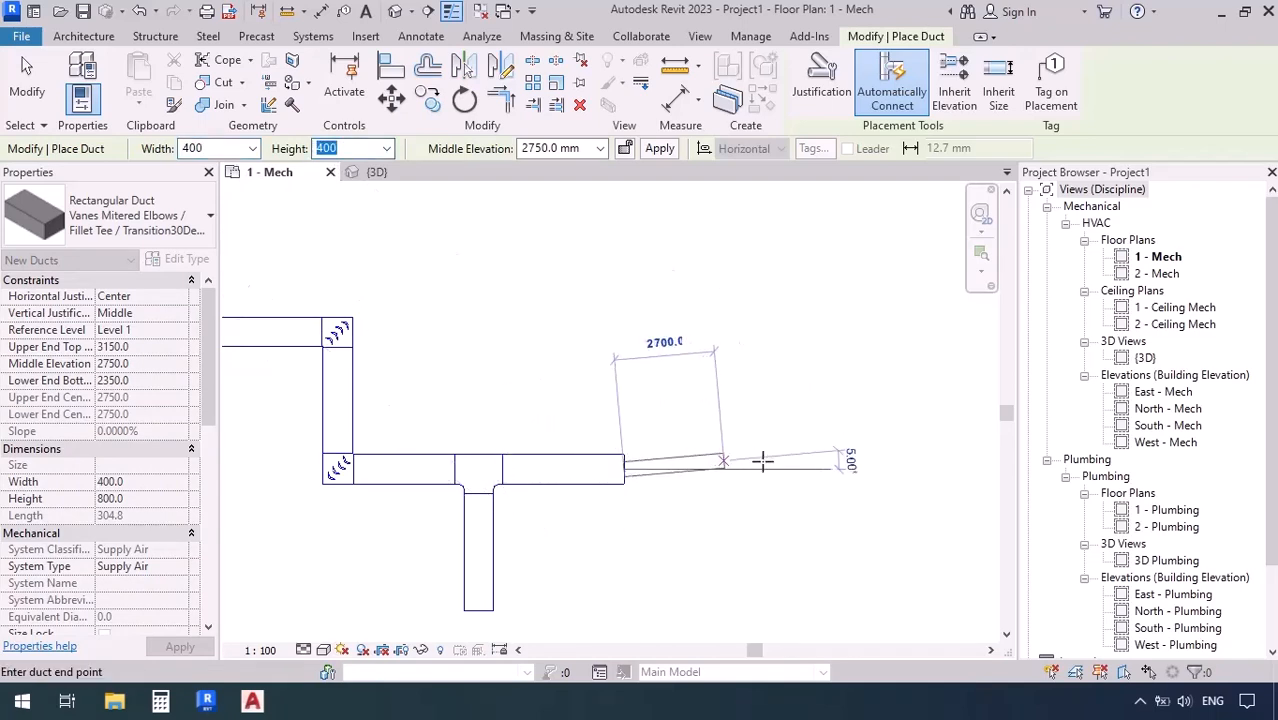
click(784, 535)
key(Escape)
key(Escape)
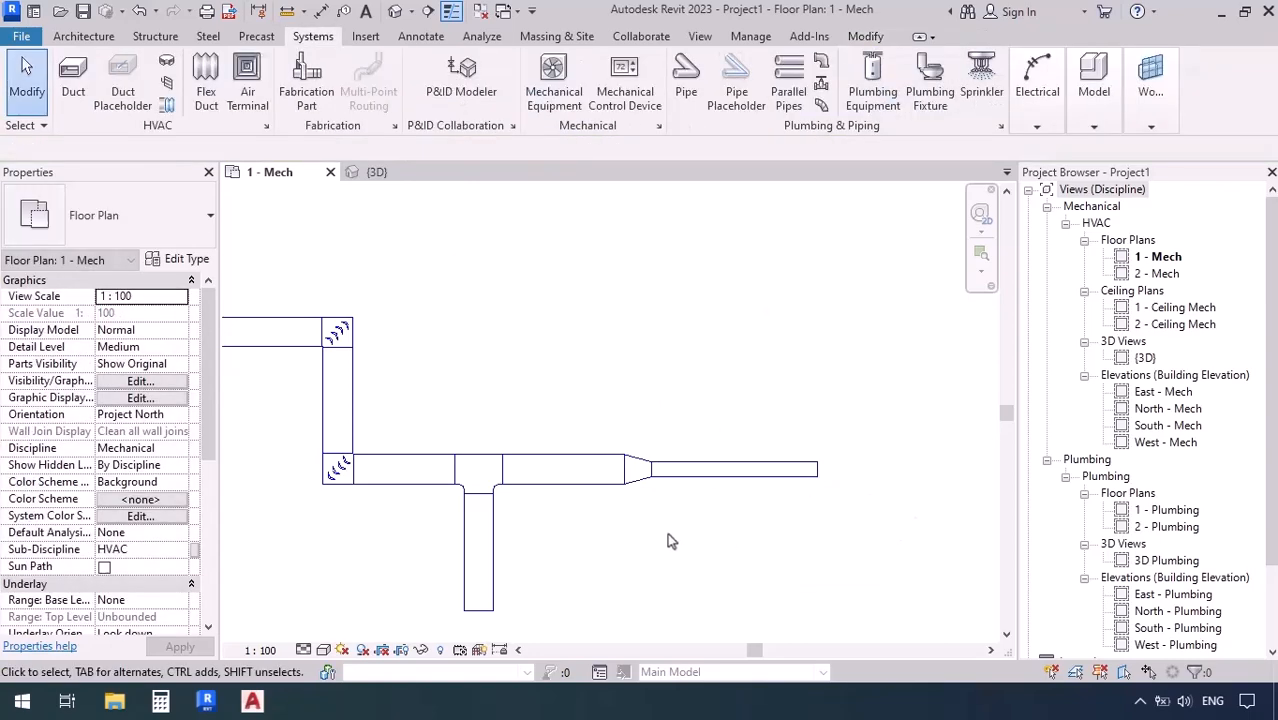
Step: Check the family type of the transition between the 800 mm and 400 mm ducts
click(637, 472)
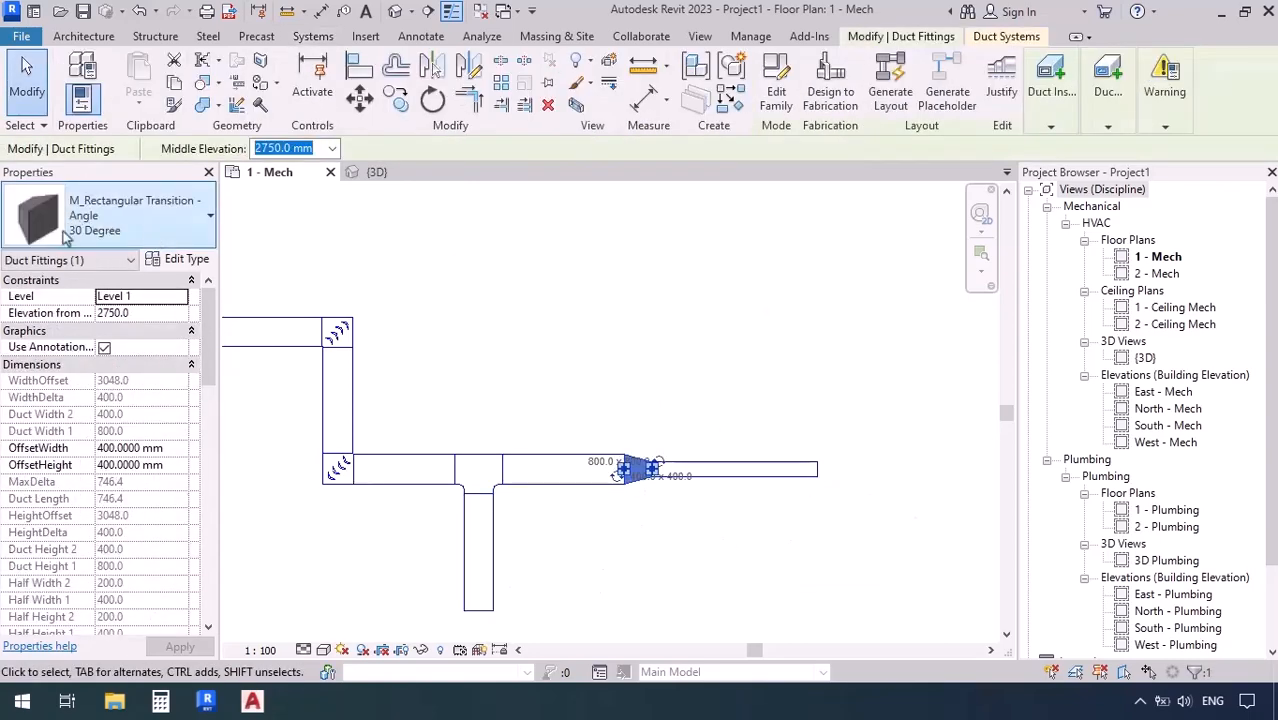
scroll(630, 330, down, 2)
key(Escape)
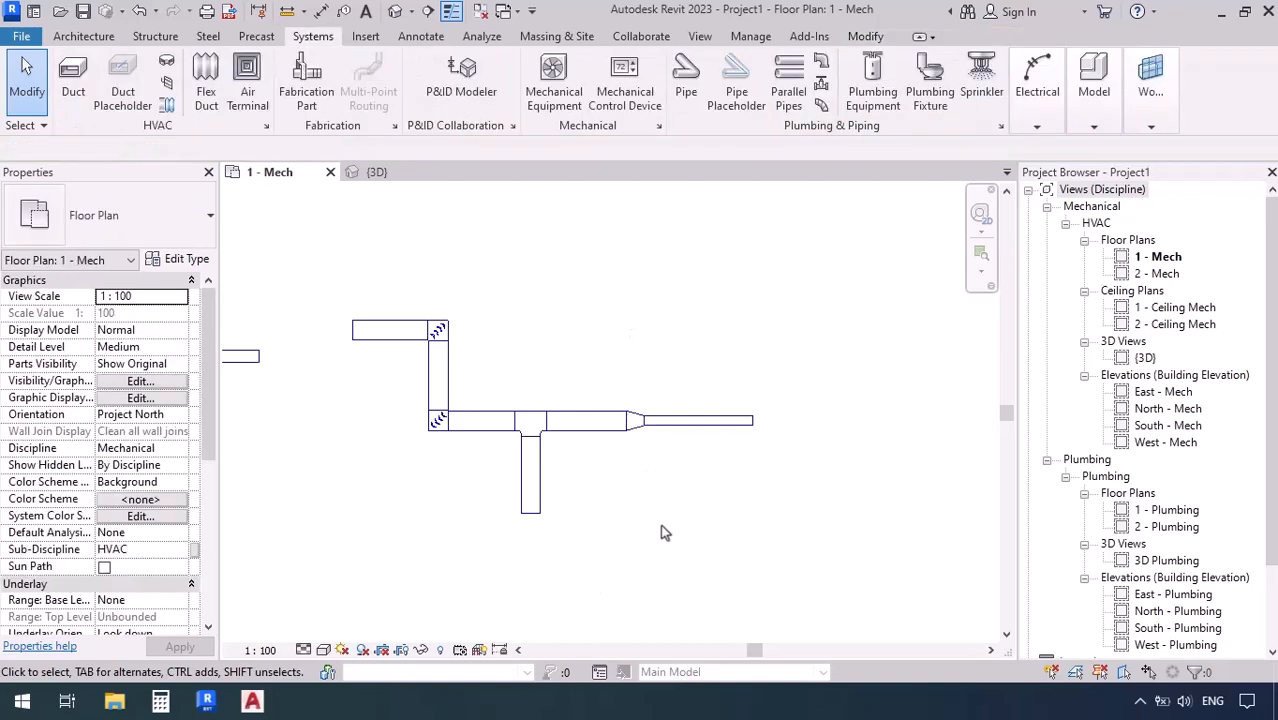
Step: Start a new duct with the Rectangular Duct type Mitered Elbows / Tees
scroll(406, 381, up, 2)
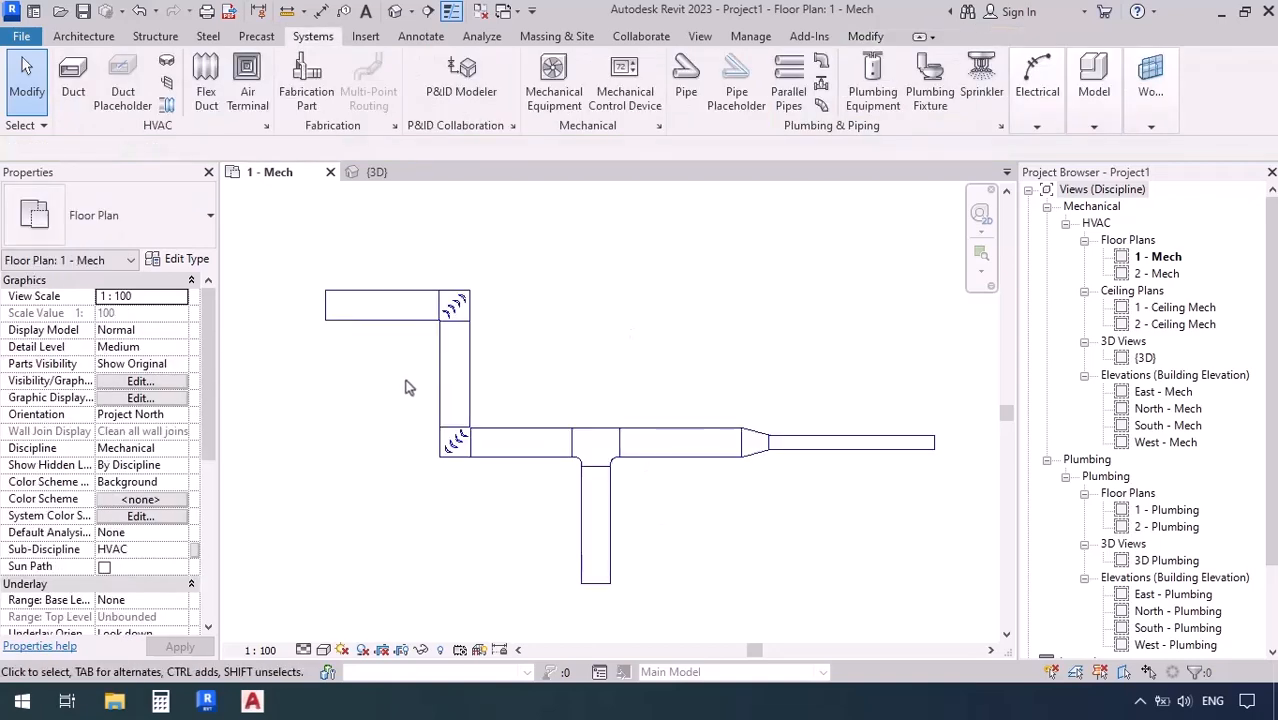
middle_drag(406, 389, 404, 425)
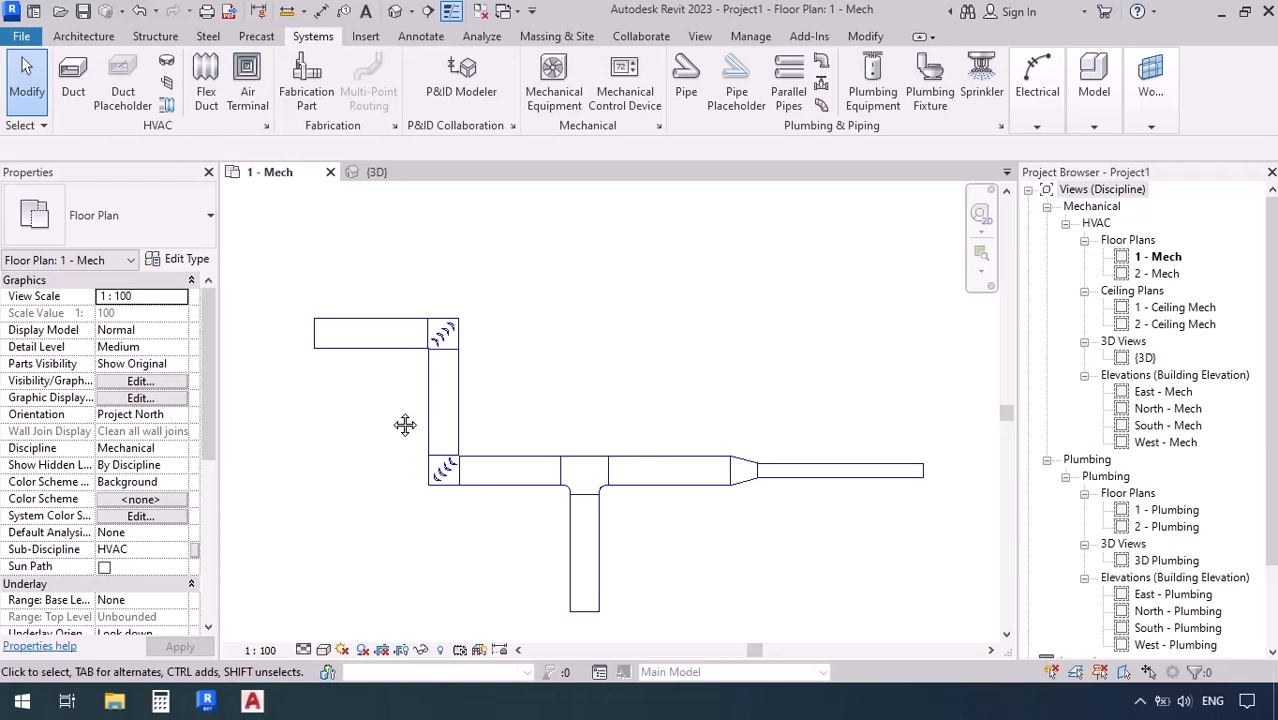
click(73, 80)
click(133, 215)
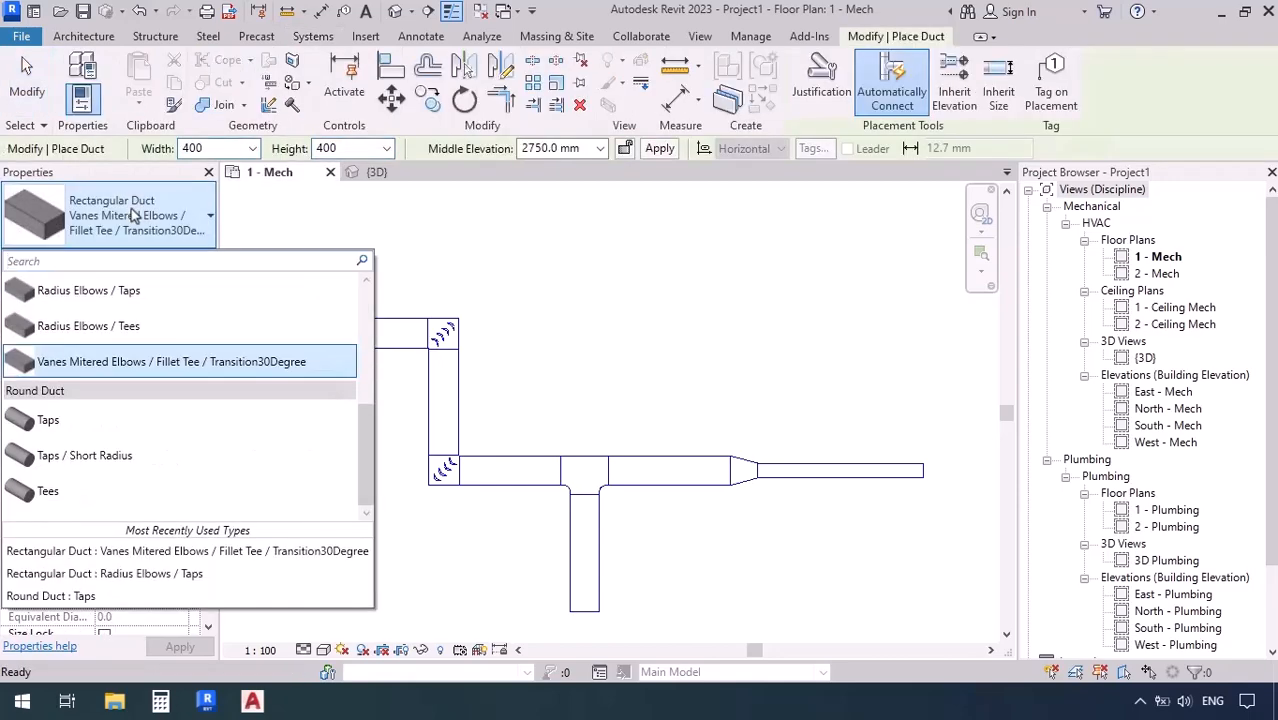
scroll(120, 330, up, 3)
click(118, 346)
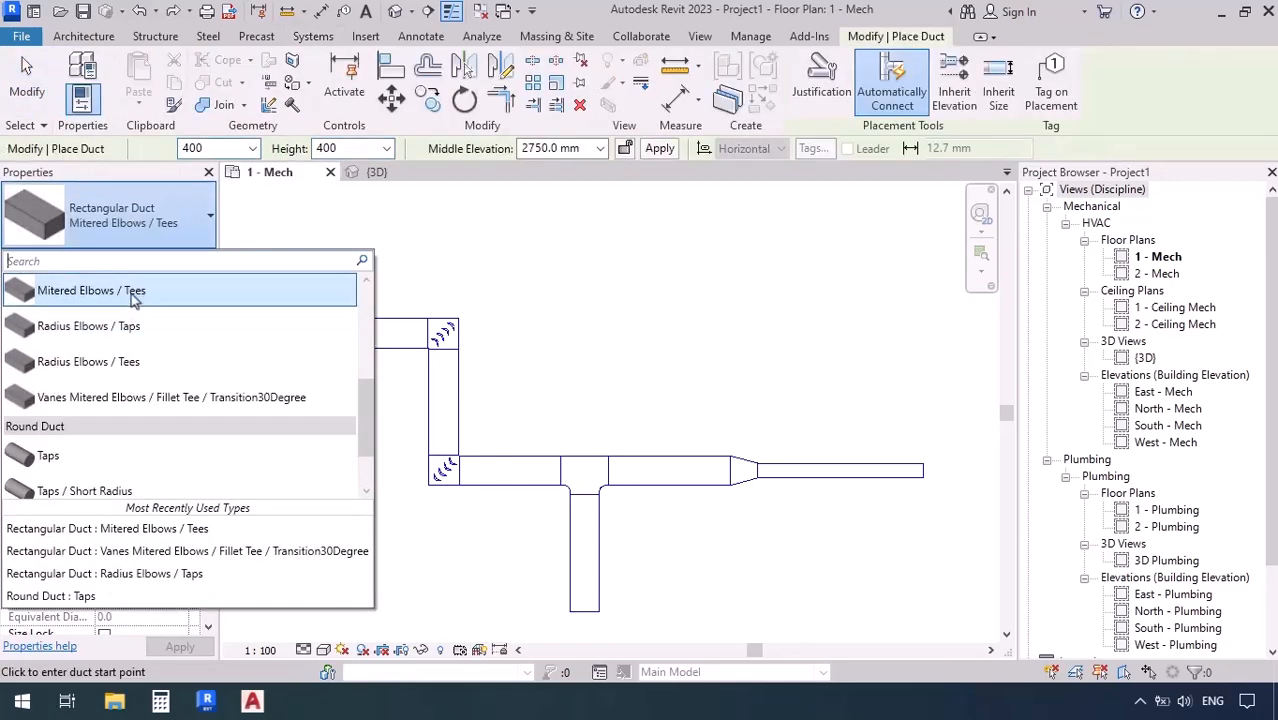
click(135, 292)
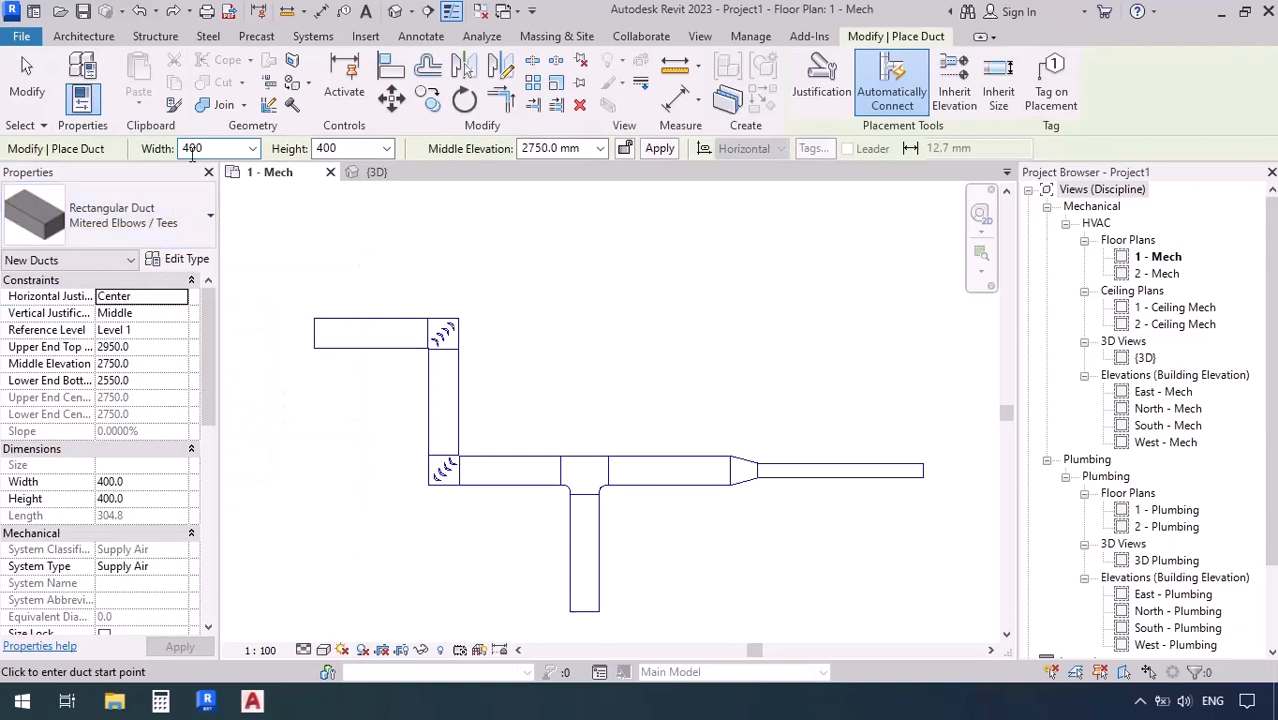
Step: Draw a second stepped duct run at 800 x 800 above the first, with a vertical leg about 3900 mm long
click(214, 148)
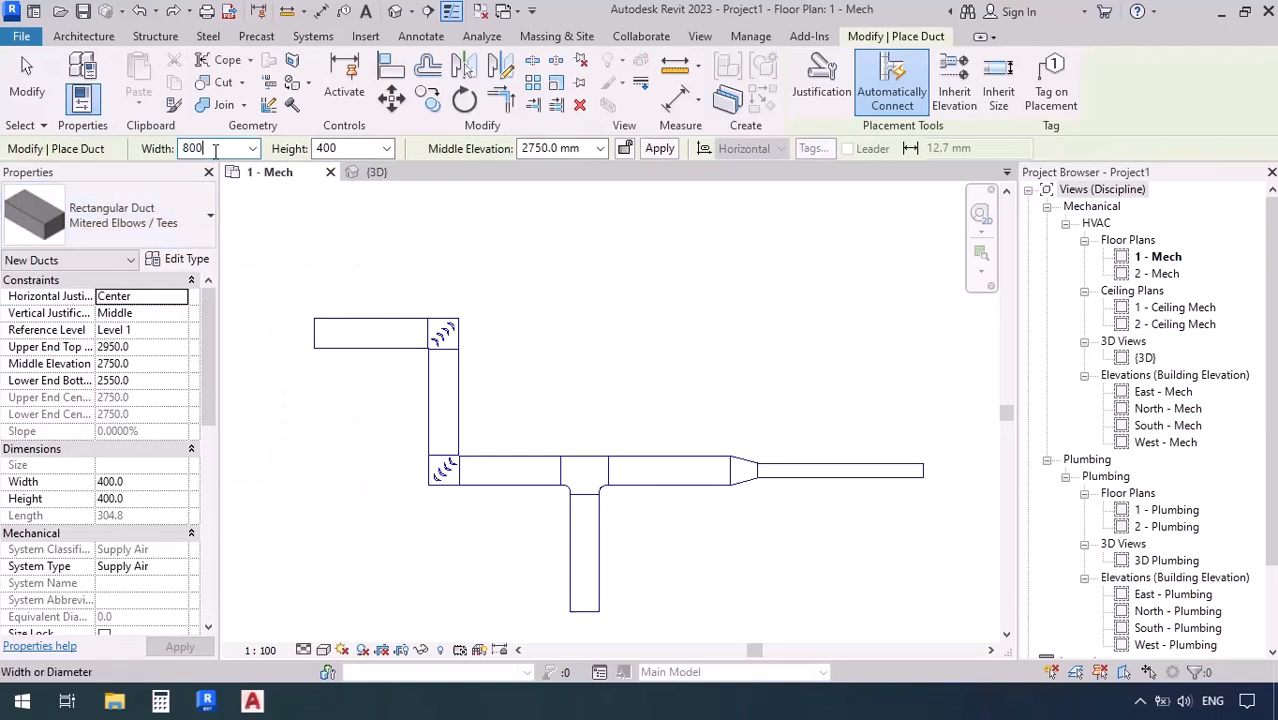
text(800)
click(353, 148)
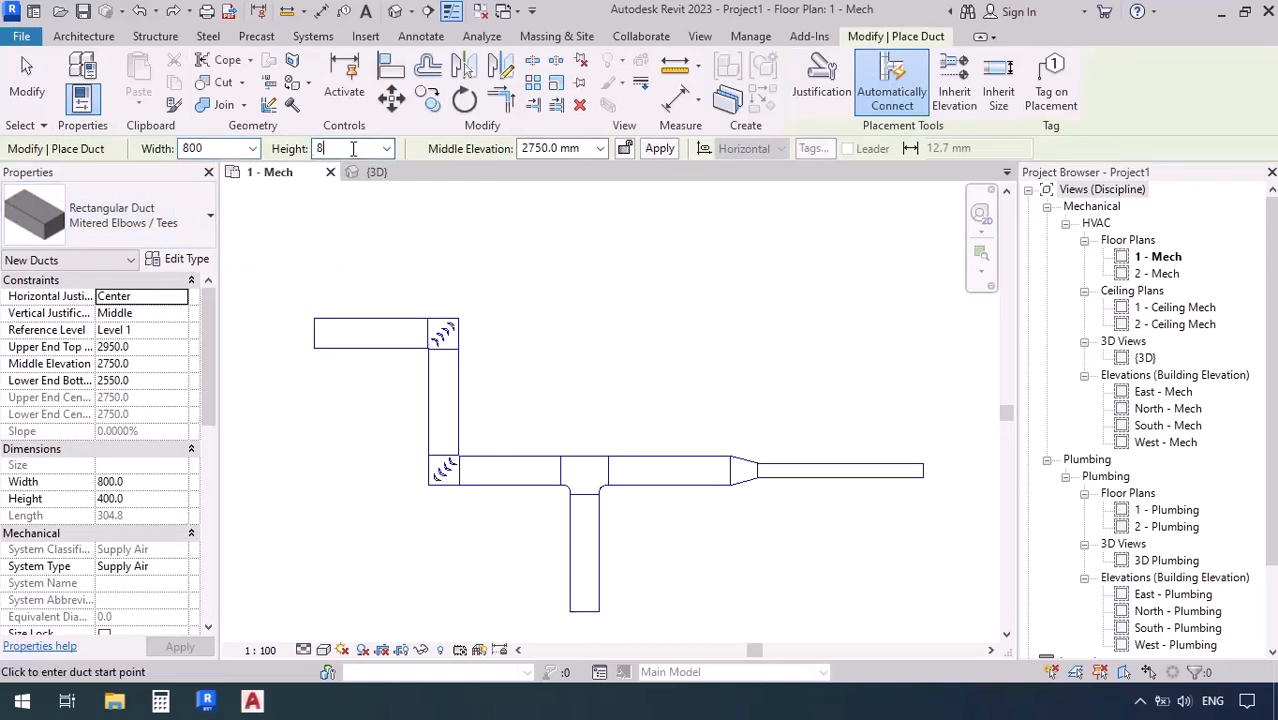
text(800)
click(314, 263)
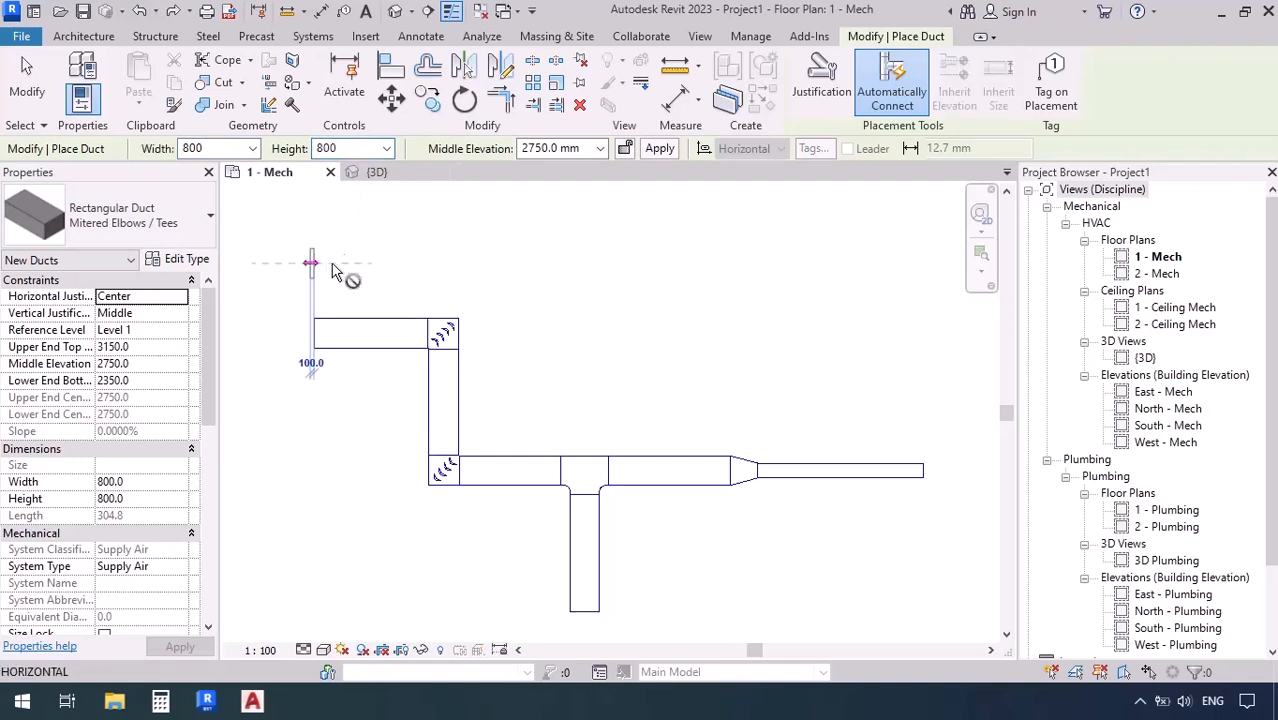
click(496, 264)
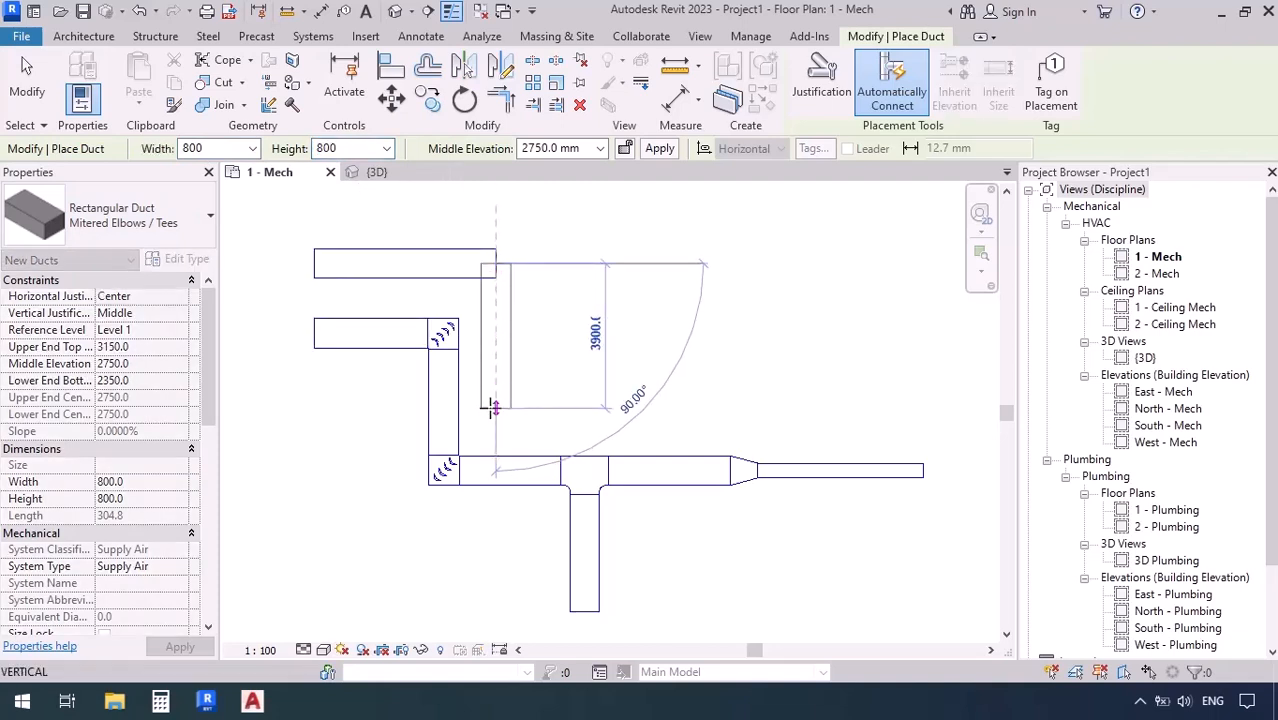
click(496, 408)
click(730, 408)
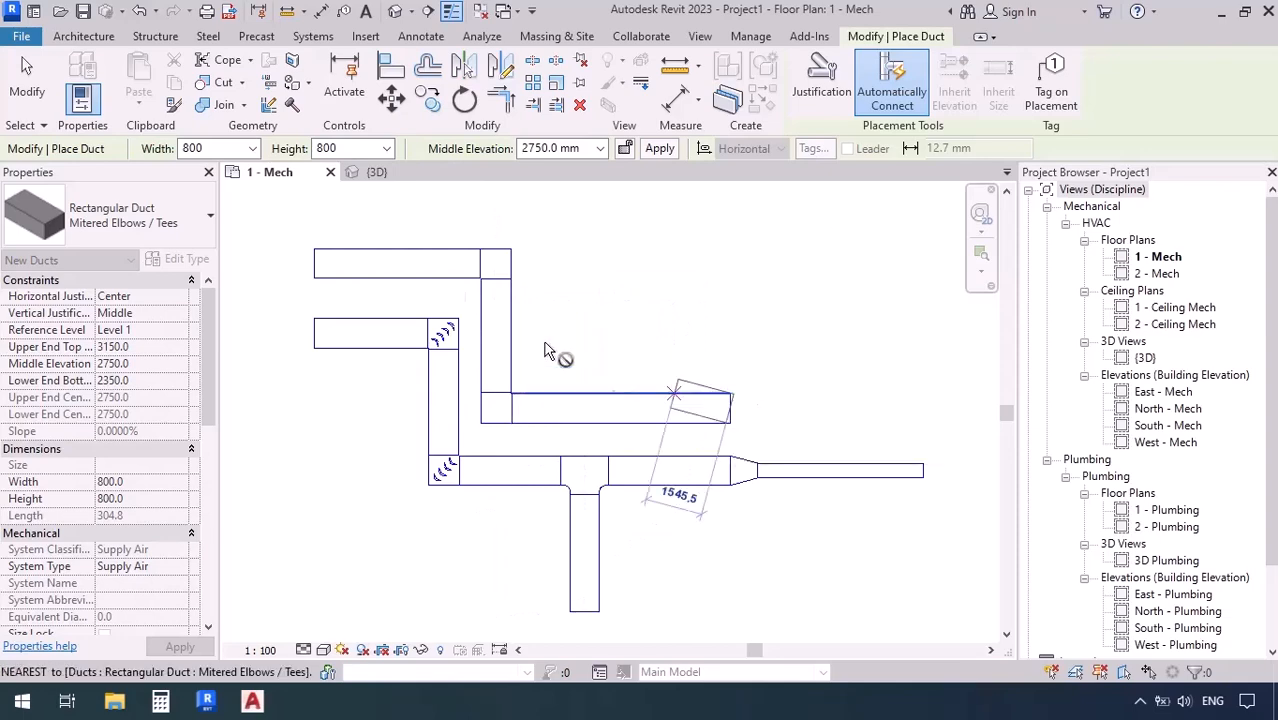
Step: Extend the second run about 5200 mm with a 400 x 400 duct, ending in line with the first run's end
click(221, 148)
text(40)
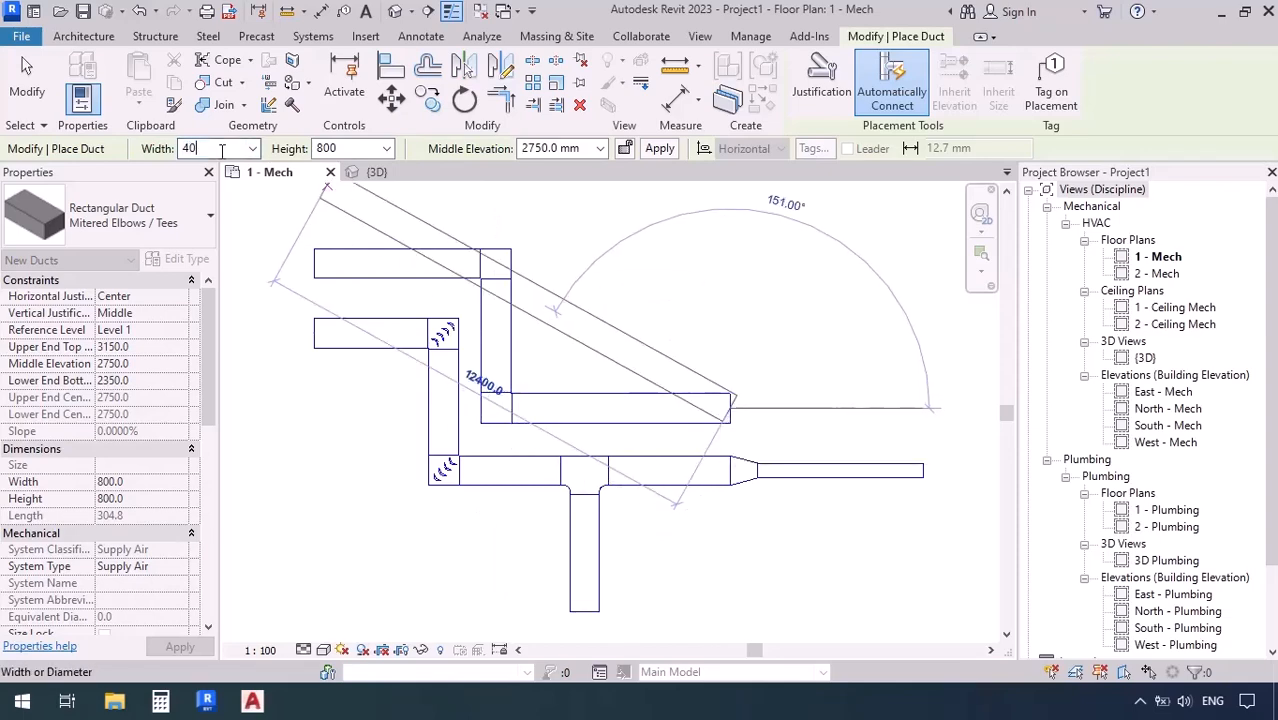
text(0)
click(353, 148)
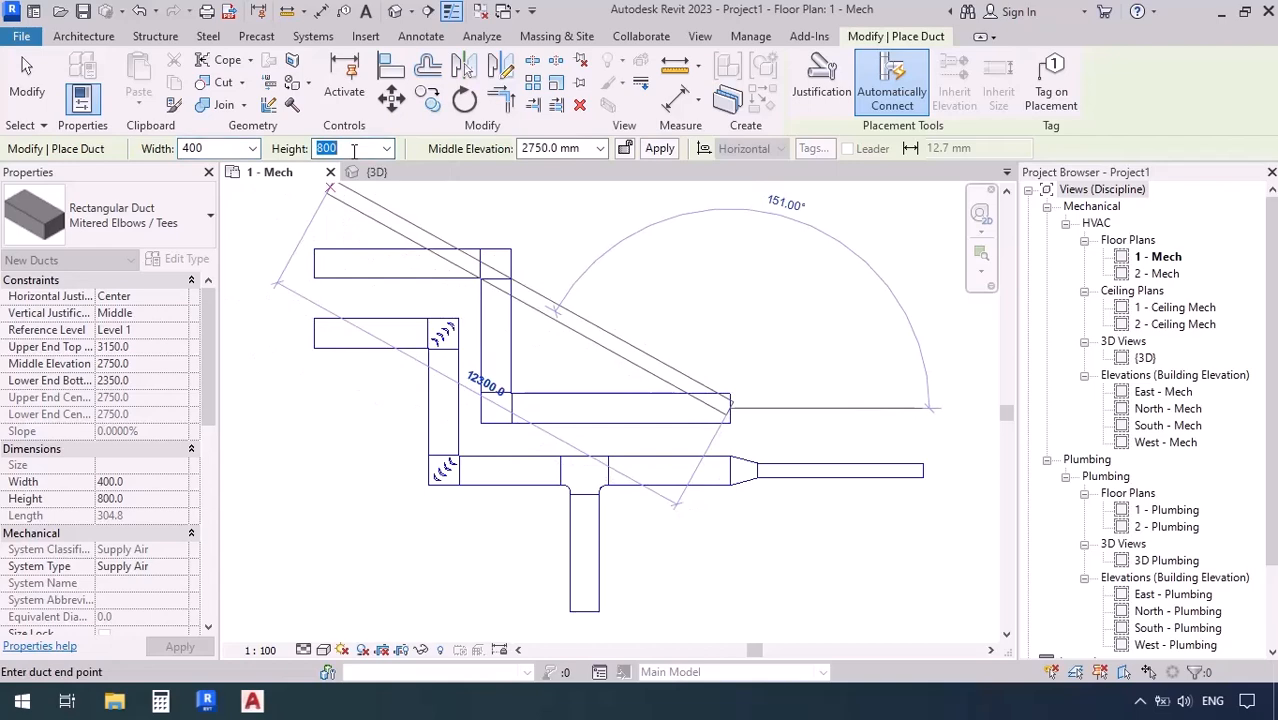
text(400)
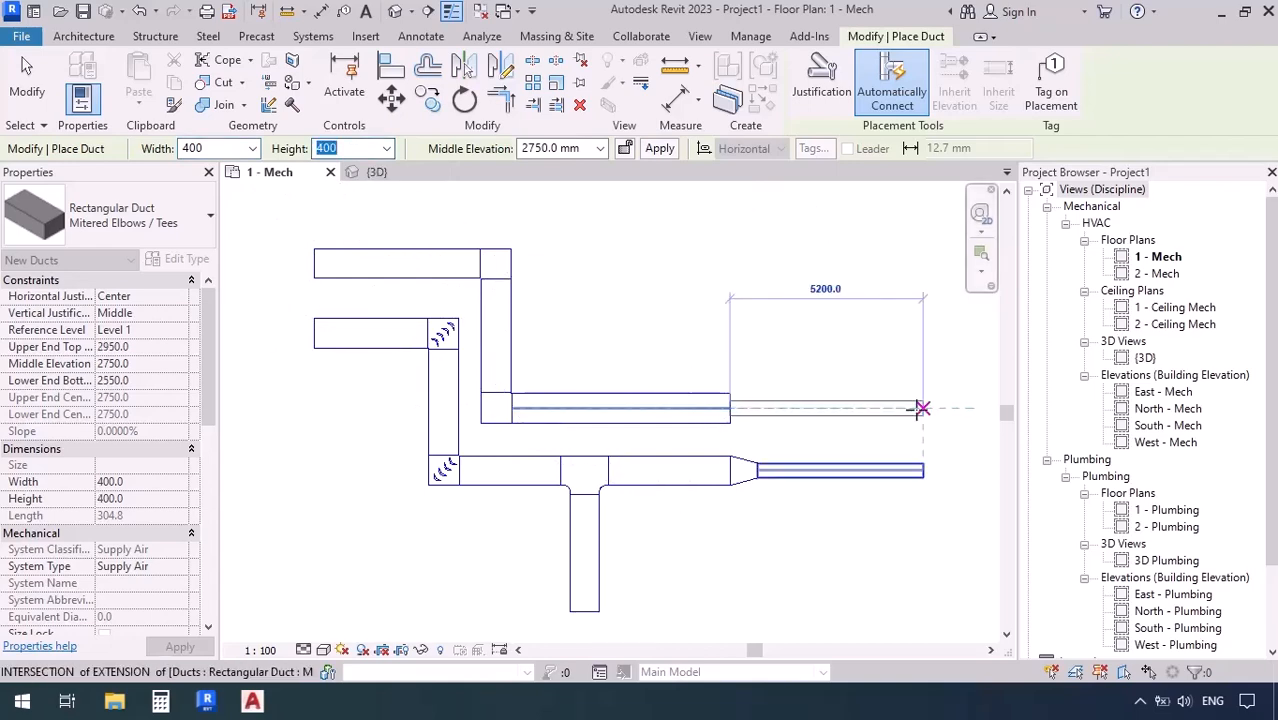
click(918, 410)
key(Escape)
key(Escape)
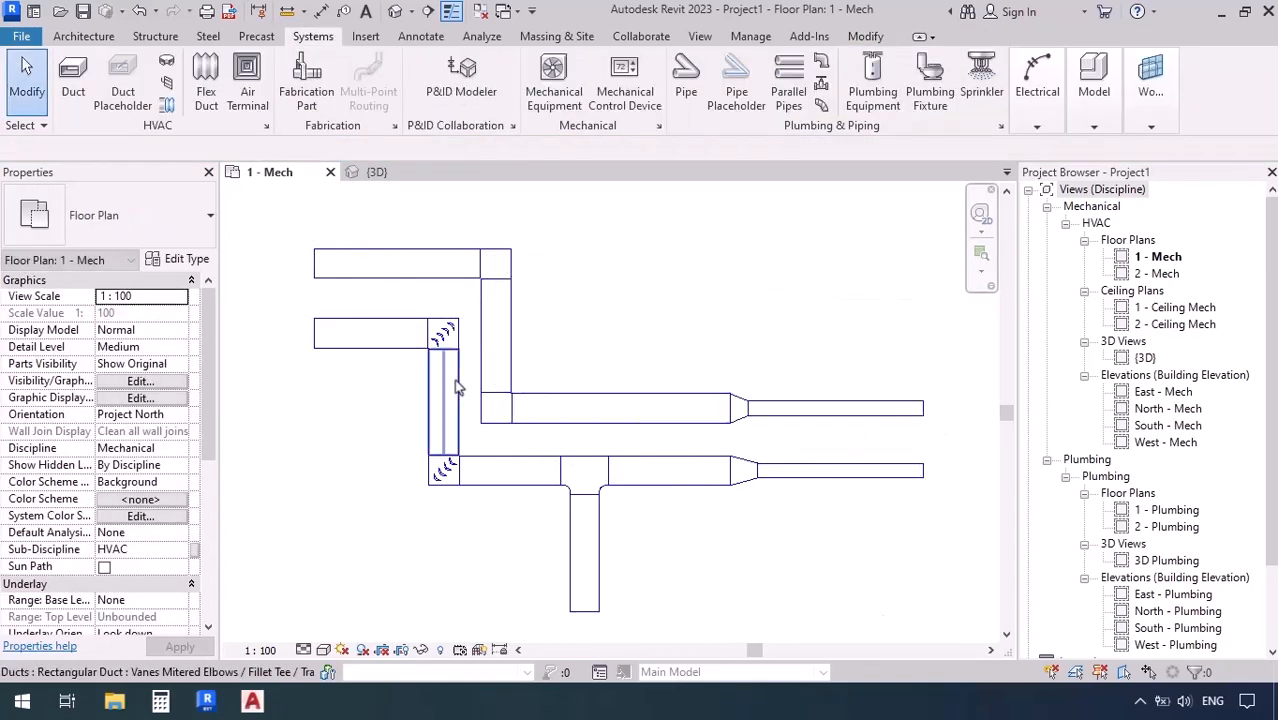
Step: Compare the elbows and transitions of the two runs, checking the family types of the upper run's lower elbow and transition
scroll(474, 427, up, 2)
scroll(474, 427, up, 2)
click(516, 418)
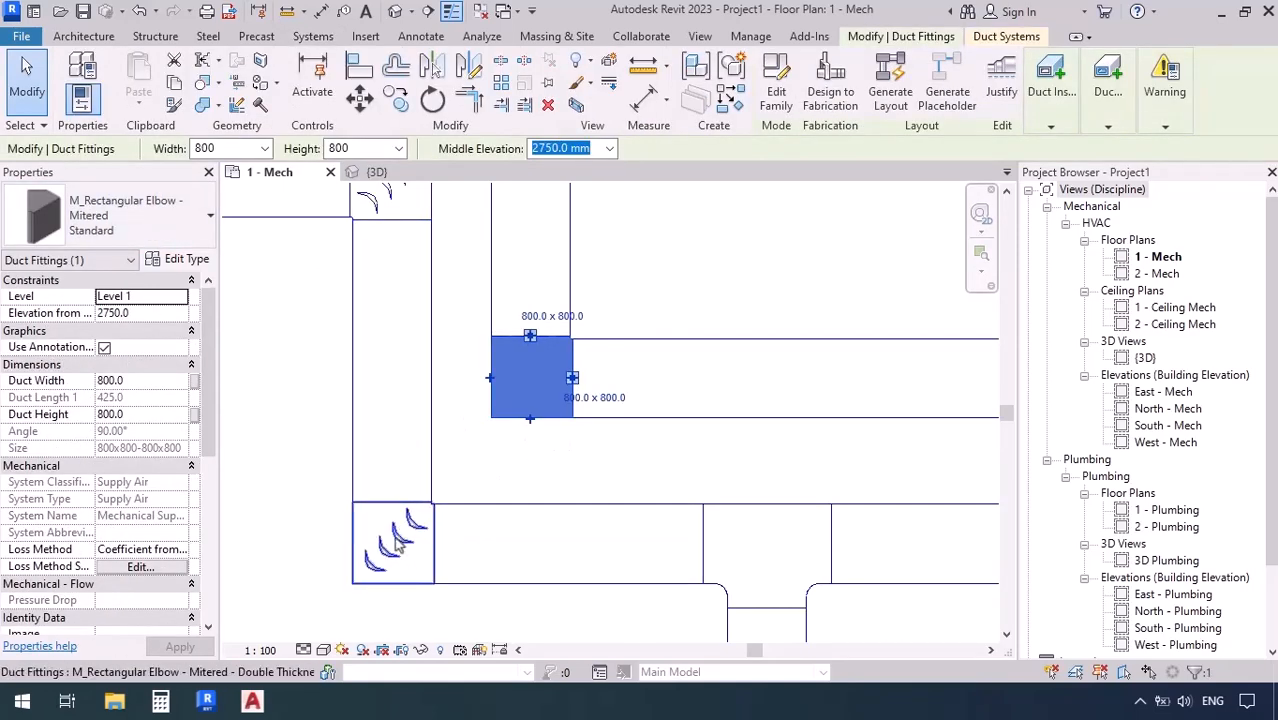
scroll(398, 543, down, 3)
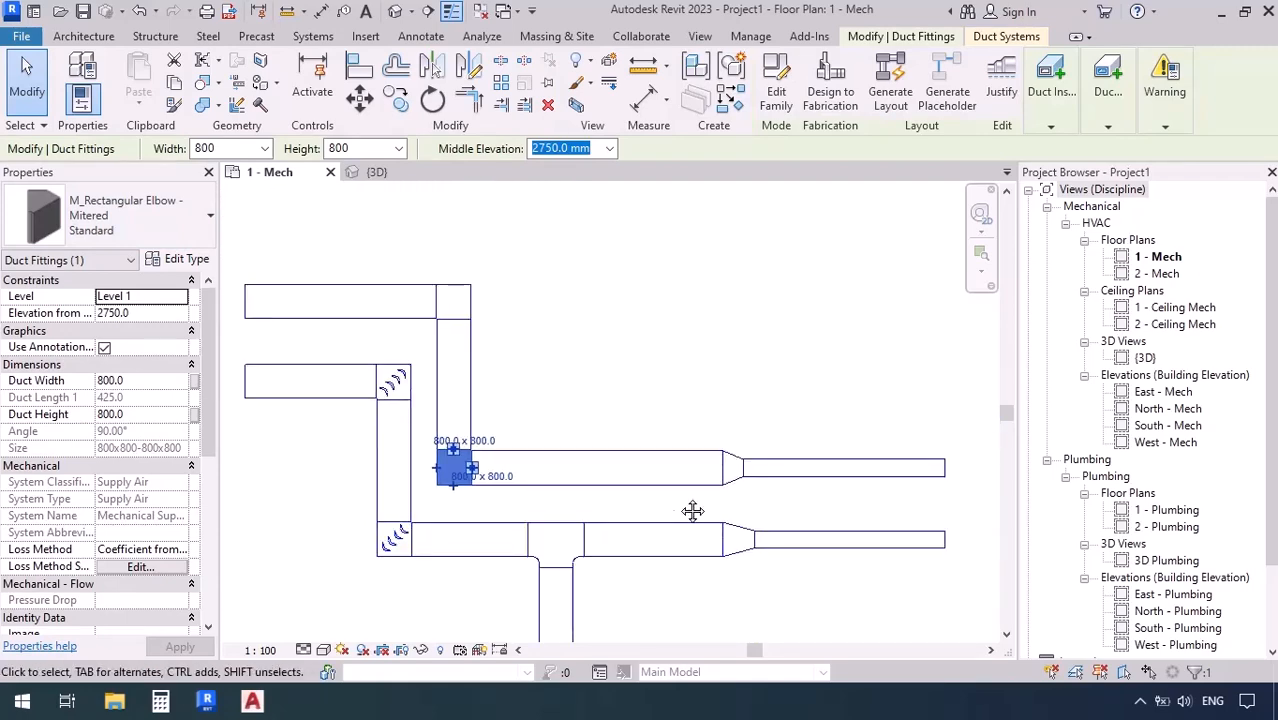
click(700, 480)
scroll(690, 479, up, 4)
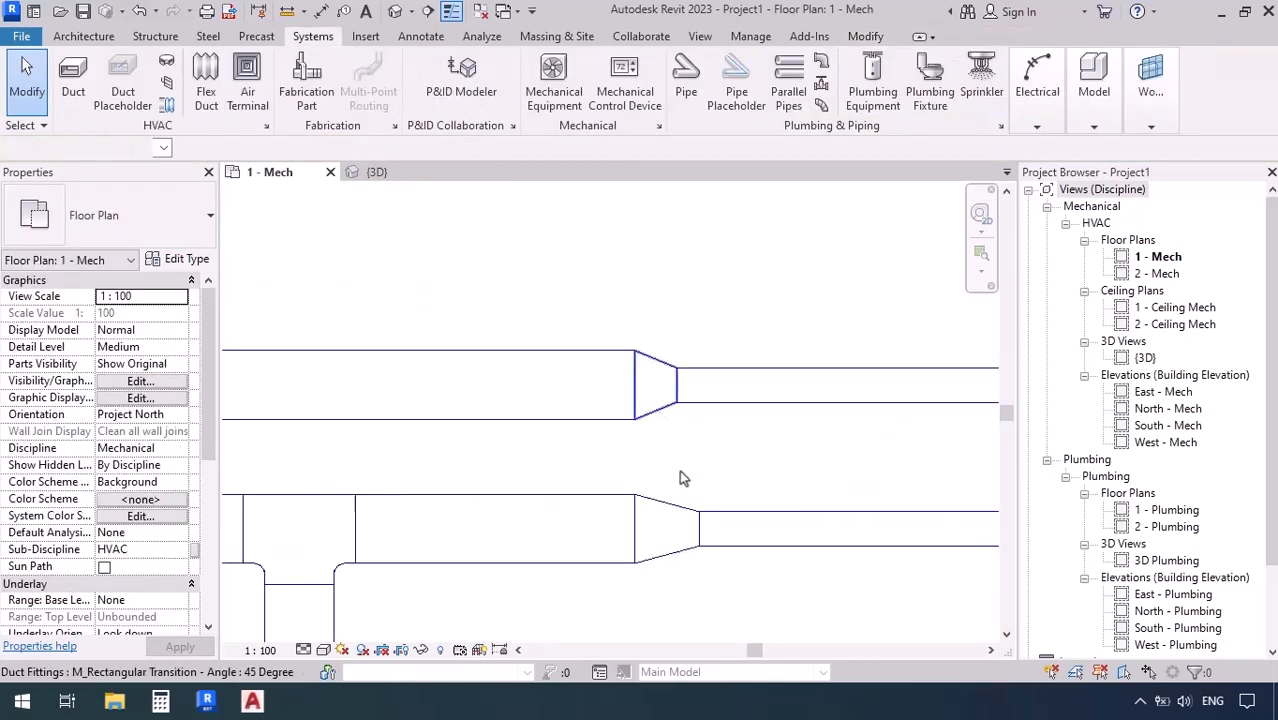
click(655, 385)
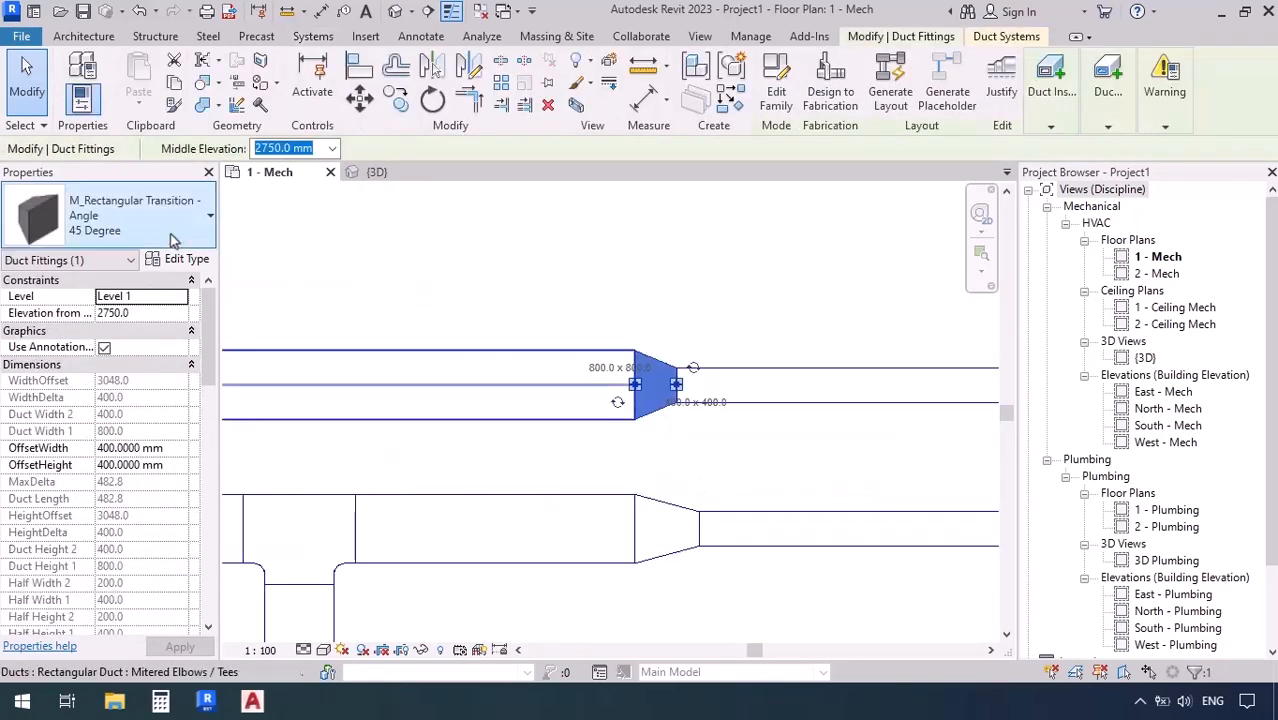
Step: Check the family type of the lower run's transition
click(648, 510)
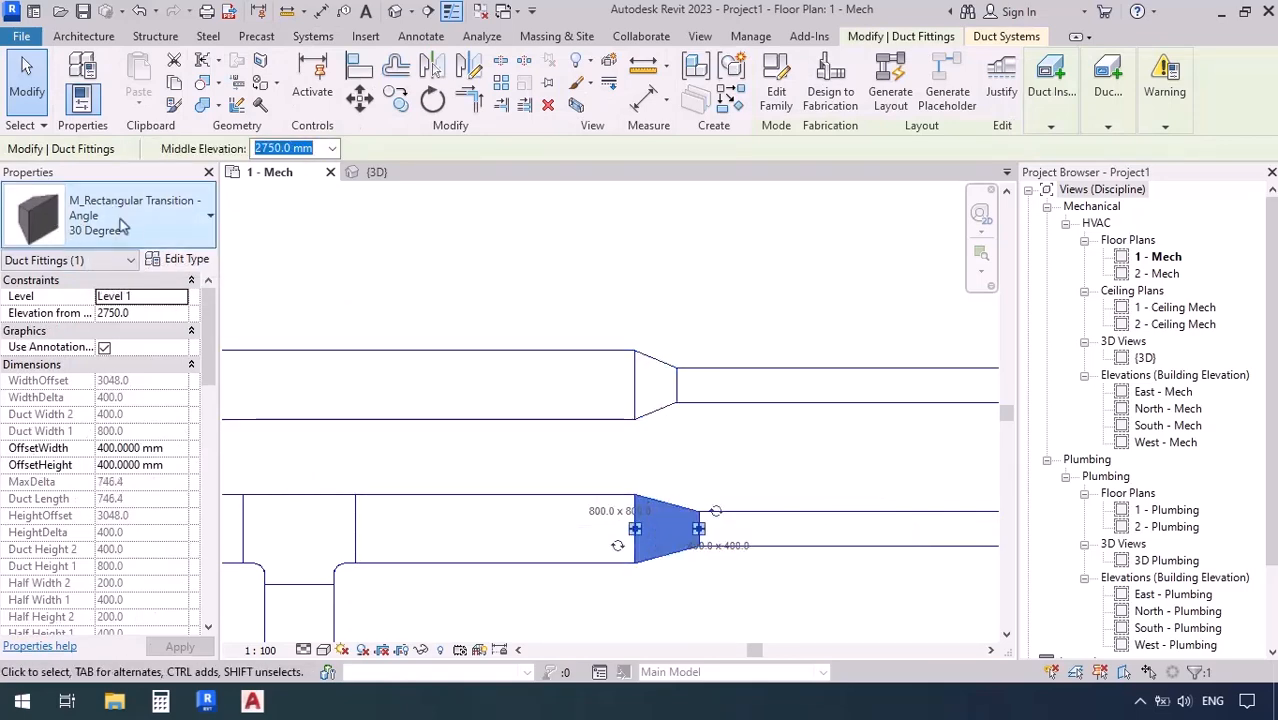
click(394, 297)
Step: Draw an 800 x 800 branch duct straight up from the upper run's lower horizontal duct, in line with the lower run's branch
scroll(390, 297, down, 3)
middle_drag(337, 297, 560, 387)
key(d)
key(t)
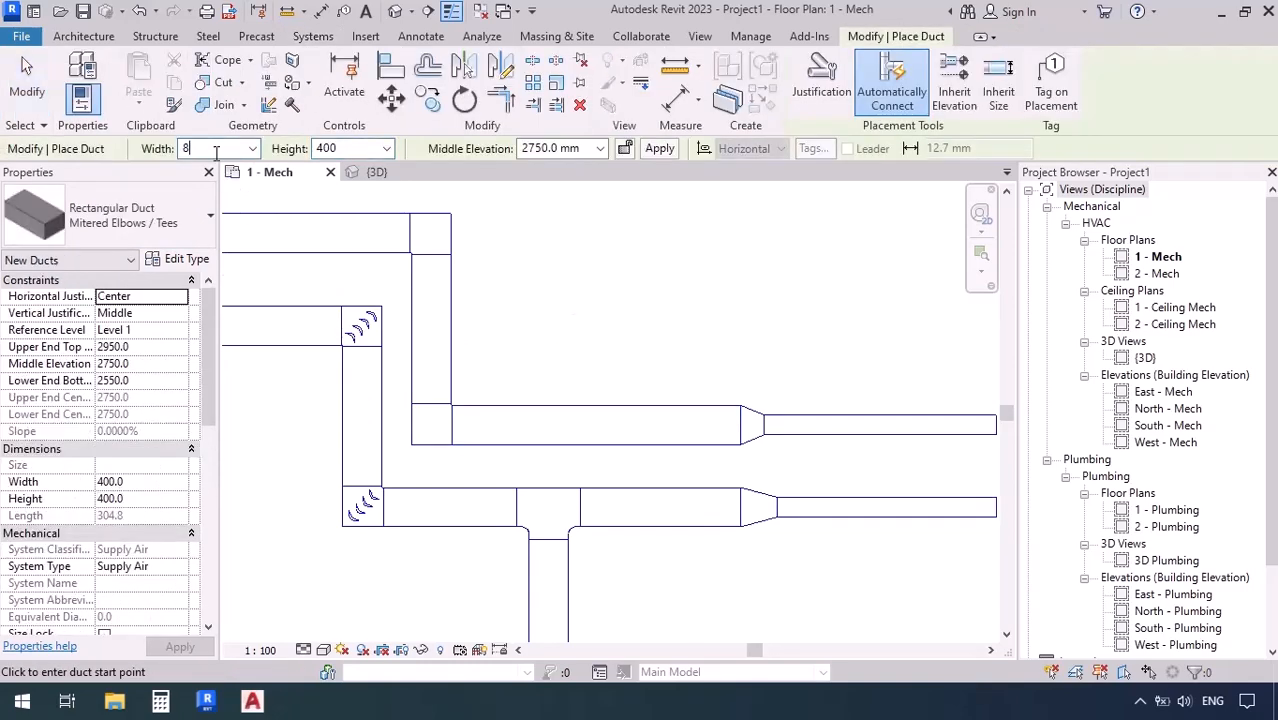
click(341, 147)
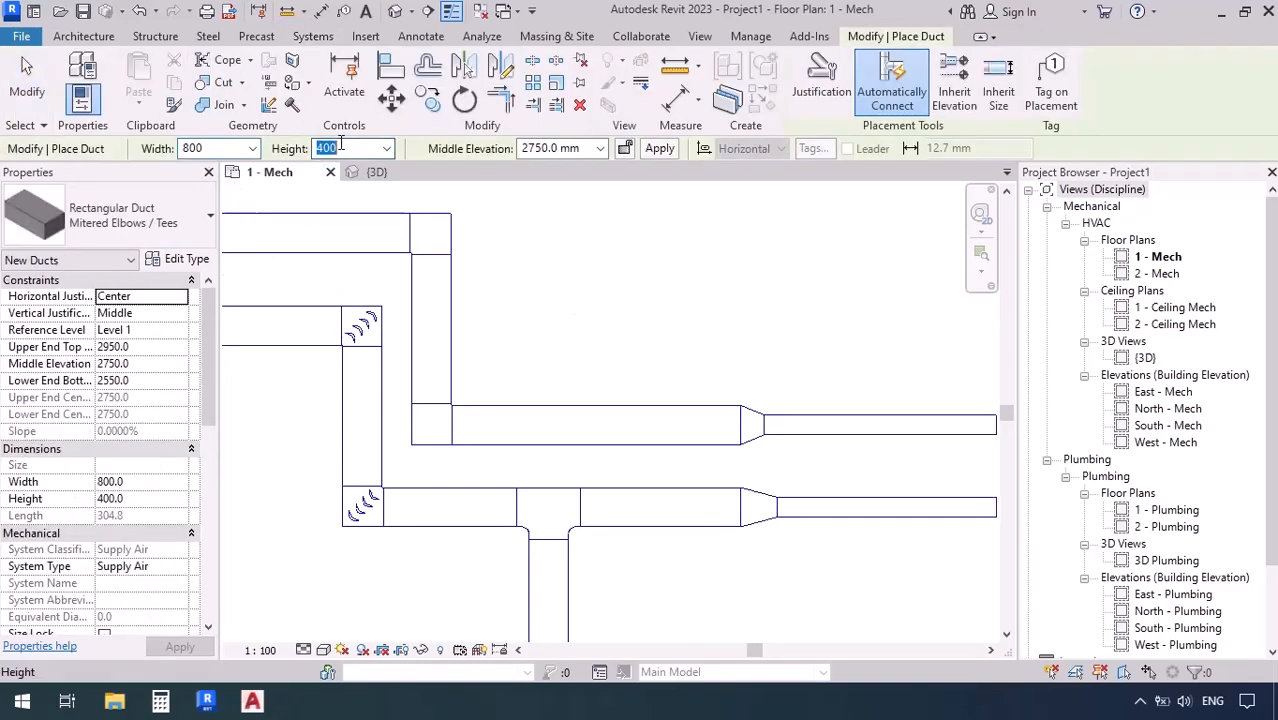
text(800)
key(Return)
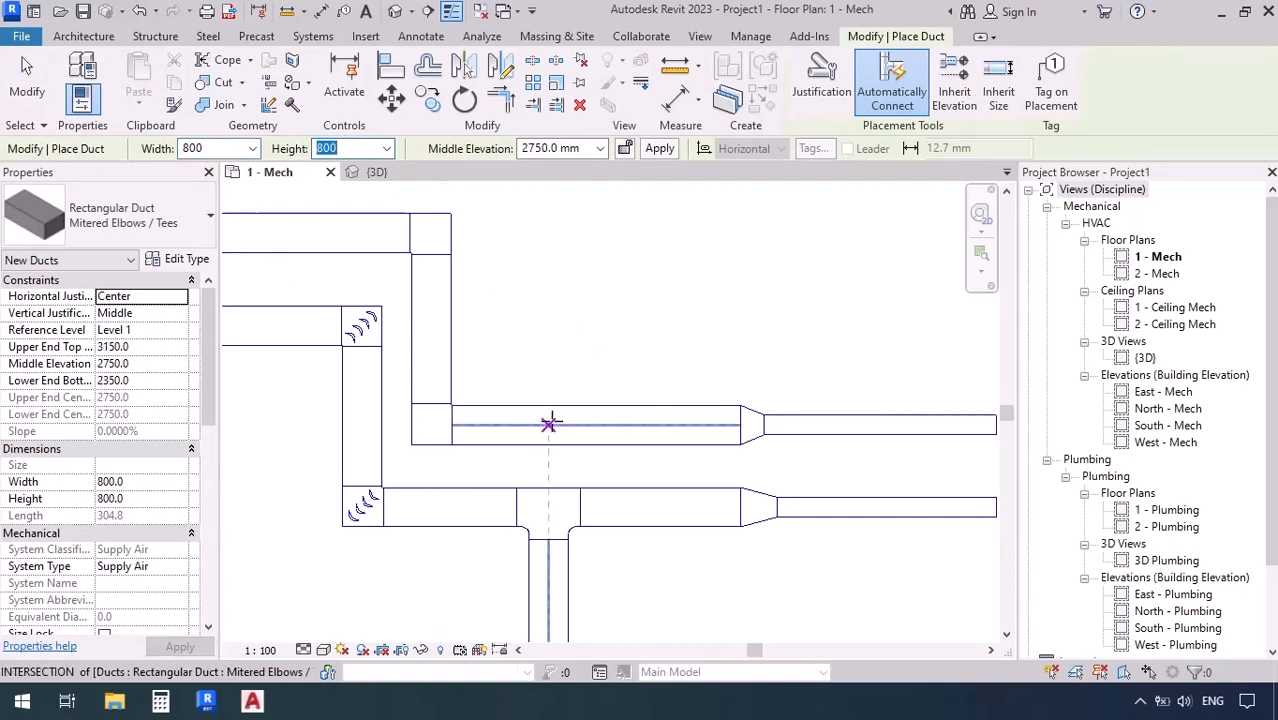
click(543, 423)
scroll(533, 225, down, 3)
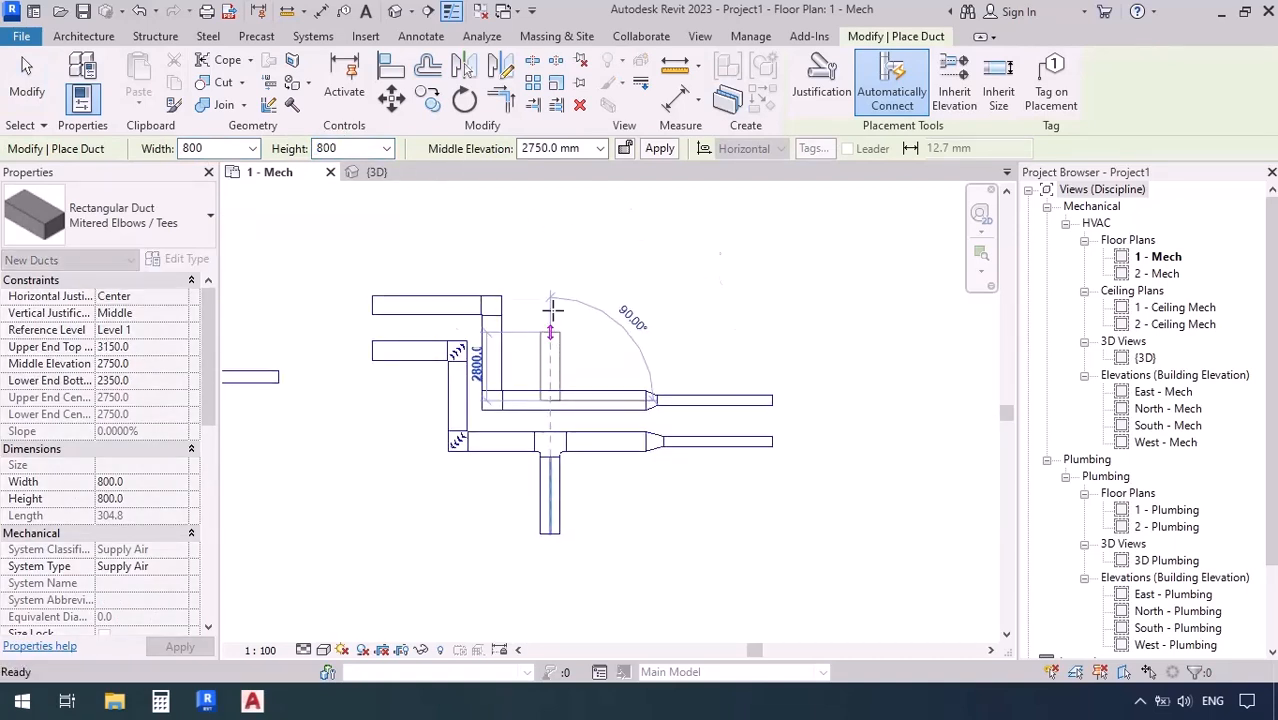
key(Escape)
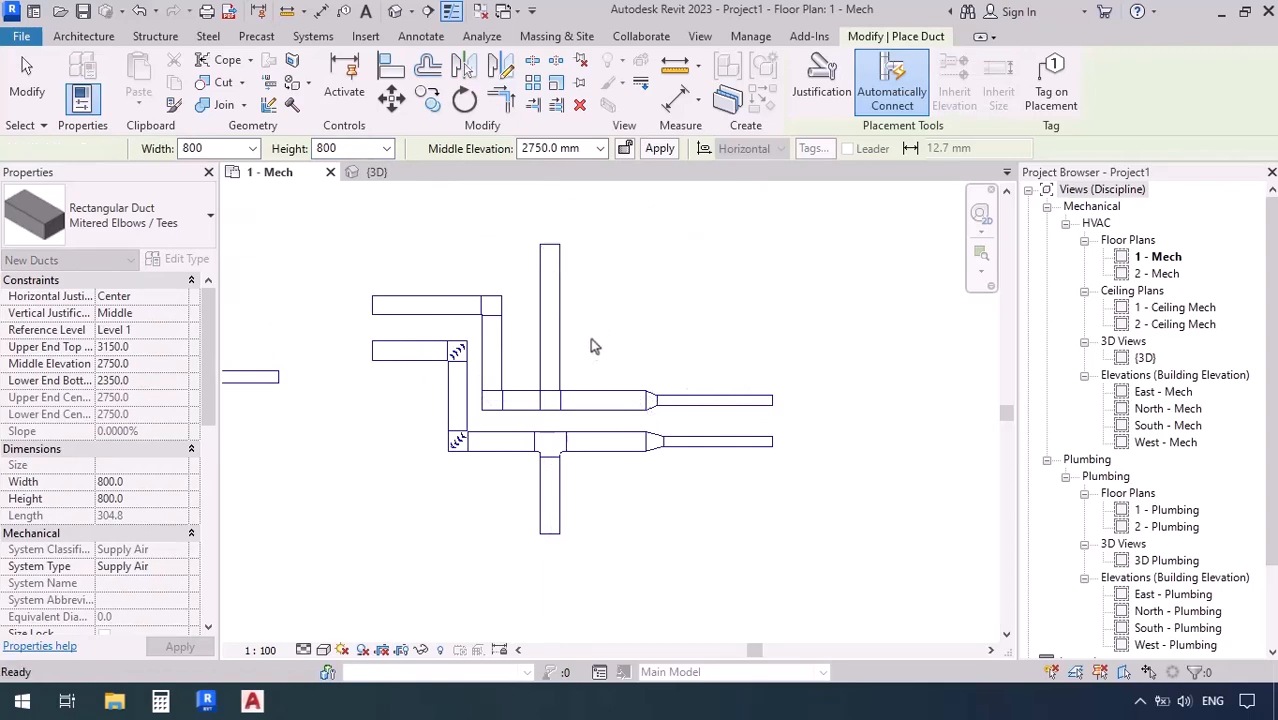
key(Escape)
Step: Examine the tee on the upper run, checking its family type and shape, and compare it with the lower run's tee
scroll(546, 414, up, 5)
scroll(546, 414, up, 4)
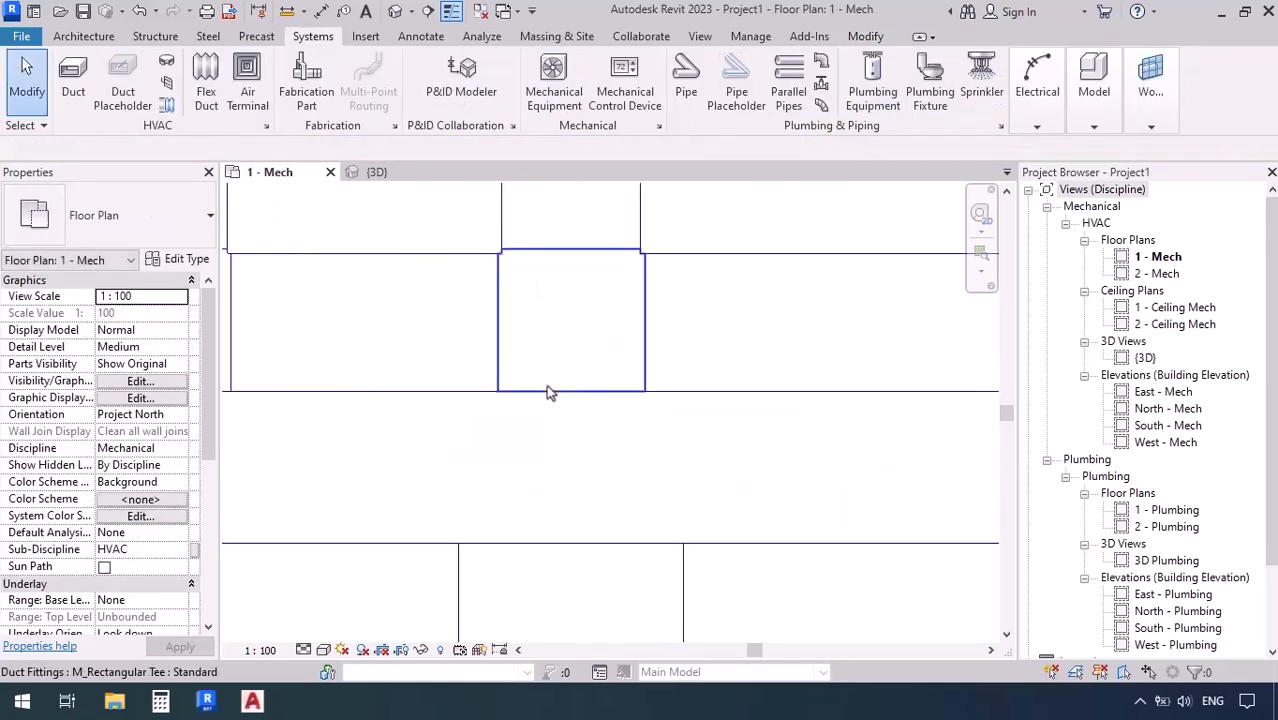
click(549, 397)
scroll(476, 268, up, 5)
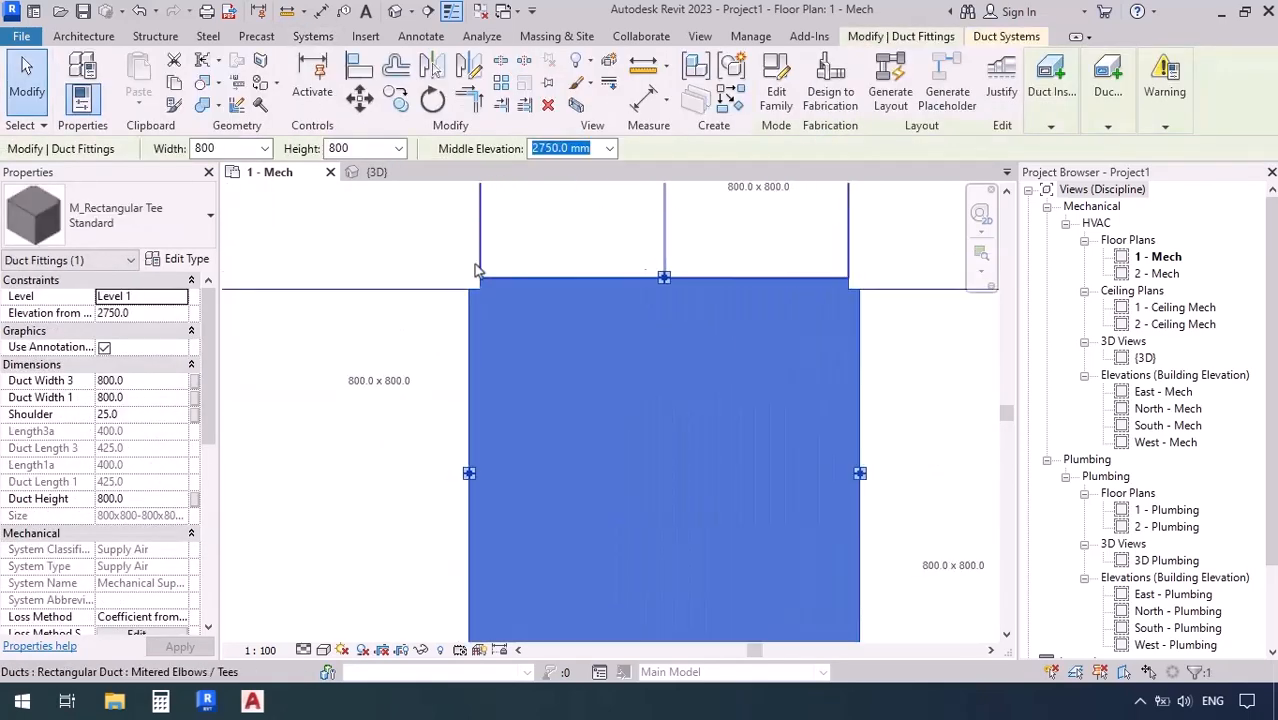
scroll(468, 268, down, 3)
scroll(484, 235, down, 5)
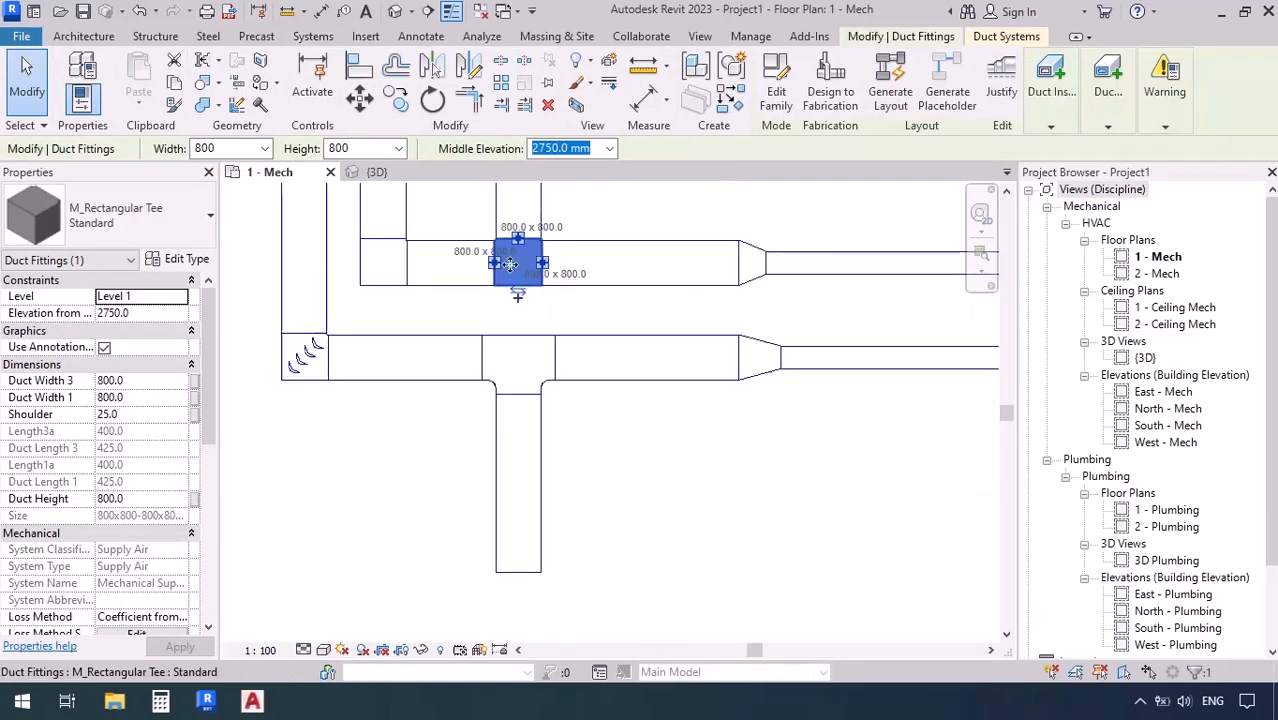
click(524, 374)
scroll(618, 477, down, 3)
click(622, 488)
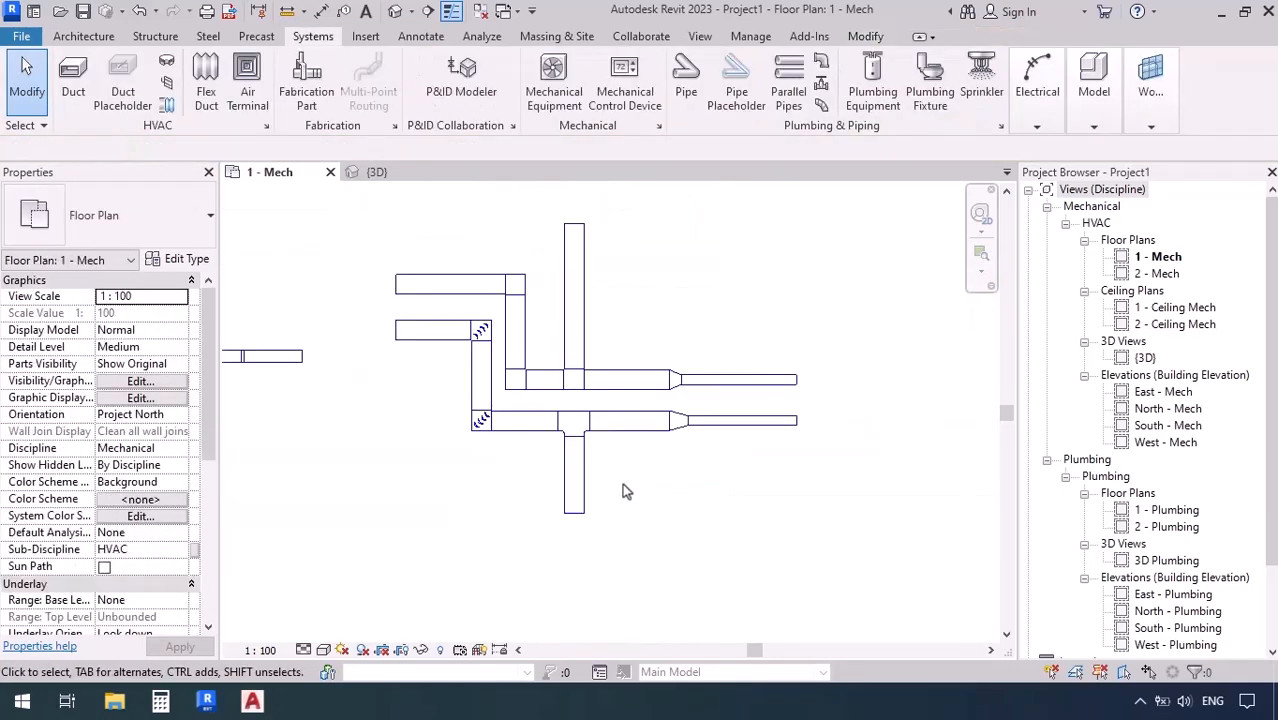